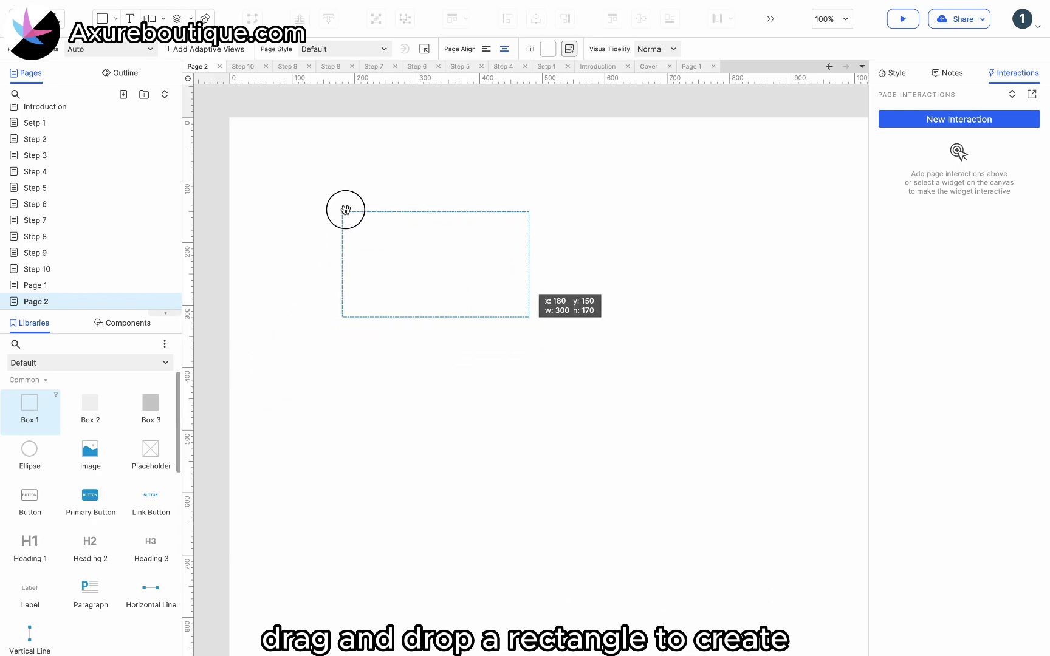
# Resize the body rectangle to 300 by 400 and place a Box 3 header across its upper edge, sized 300 by 60.
pyautogui.moveTo(462, 367); pyautogui.dragTo(463, 454)
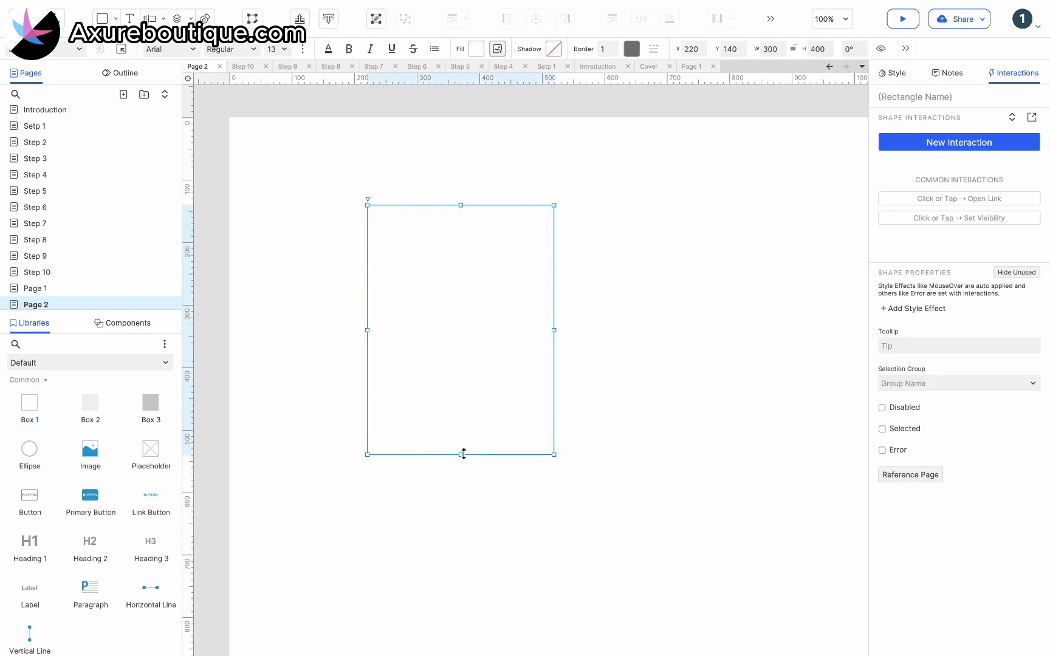
pyautogui.moveTo(150, 403); pyautogui.dragTo(367, 204)
pyautogui.moveTo(460, 309); pyautogui.dragTo(467, 242)
# Fill the header box with dark gray #7F7F7F.
pyautogui.click(477, 51)
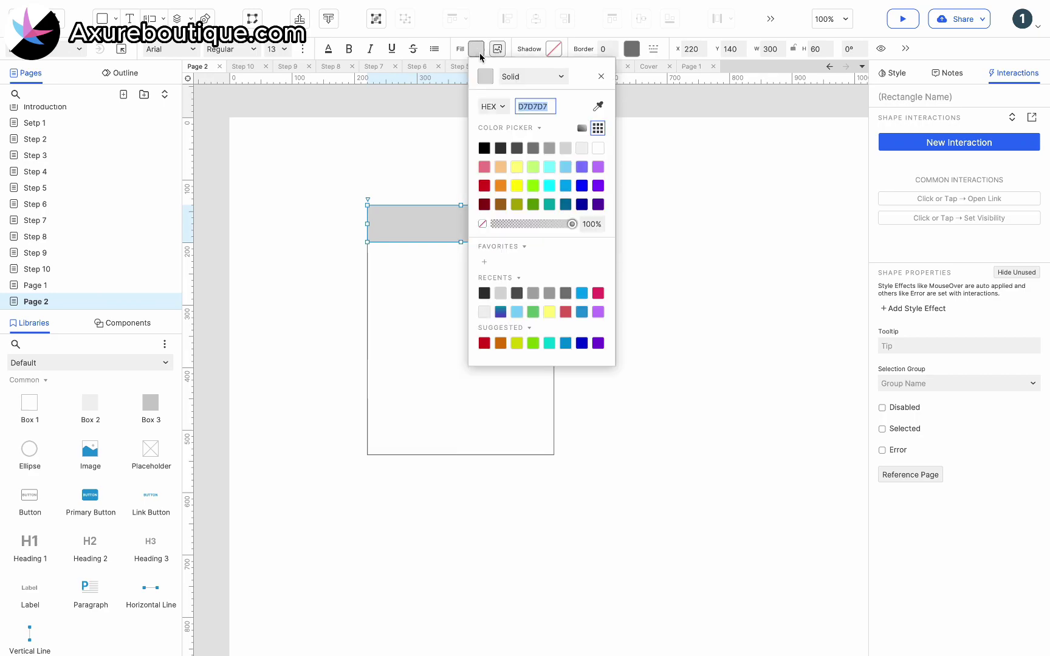
pyautogui.click(532, 148)
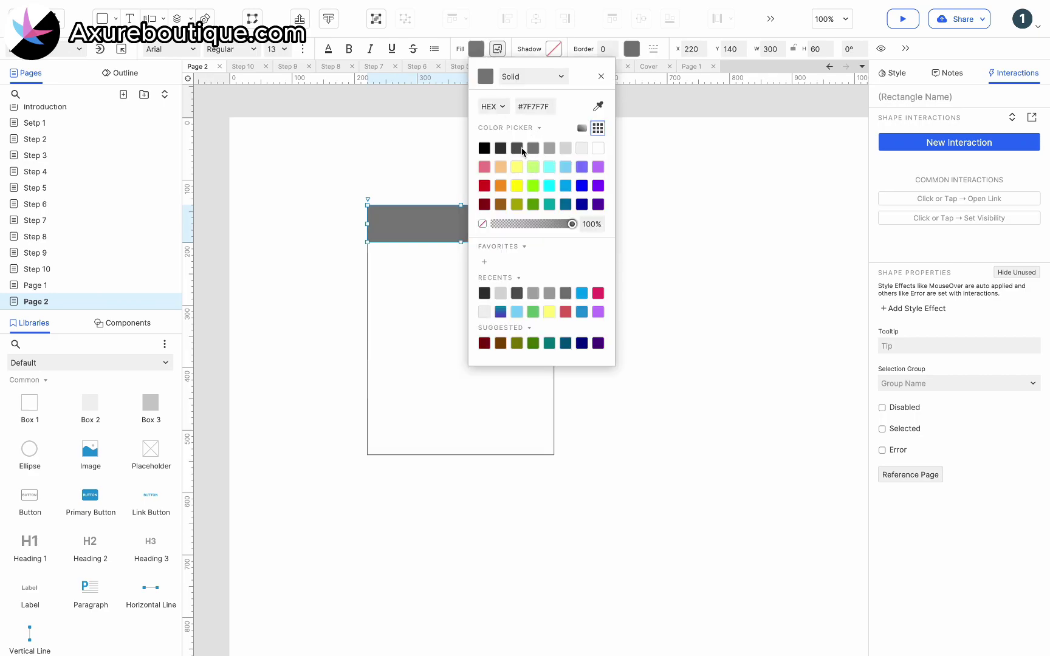
pyautogui.click(392, 177)
# Add a Text Field inside the header box and size it to 280 by 44.
pyautogui.scroll(-8, 129, 431)
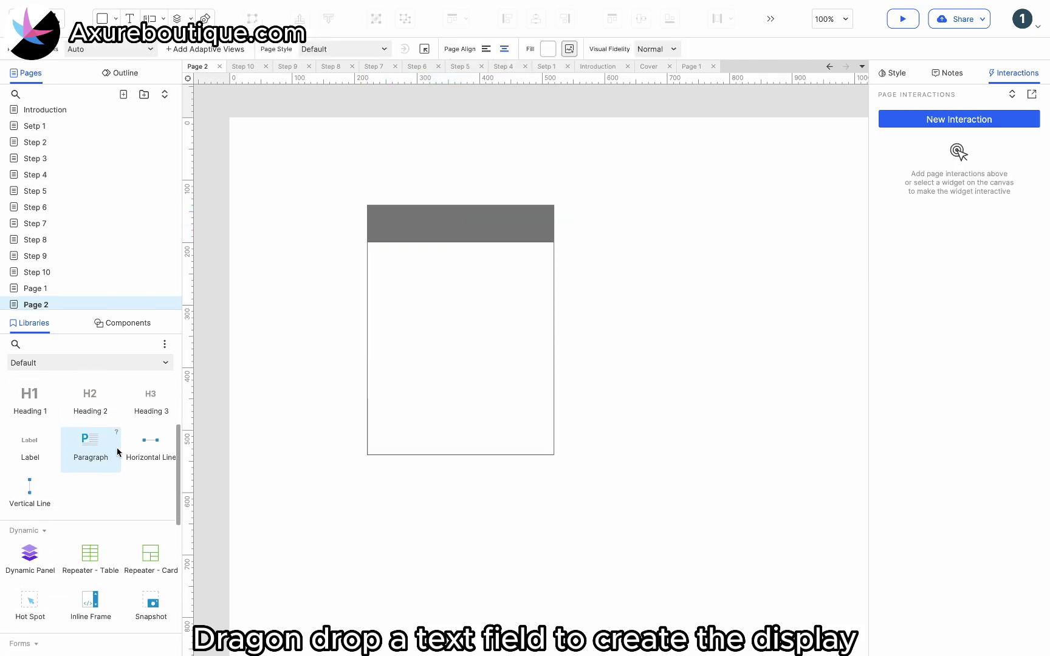
pyautogui.moveTo(50, 571); pyautogui.dragTo(375, 214)
pyautogui.moveTo(561, 216); pyautogui.dragTo(549, 215)
pyautogui.moveTo(461, 223); pyautogui.dragTo(461, 237)
# Right-align the text field's content, set its font size to 28 and its right padding to 12.
pyautogui.click(493, 49)
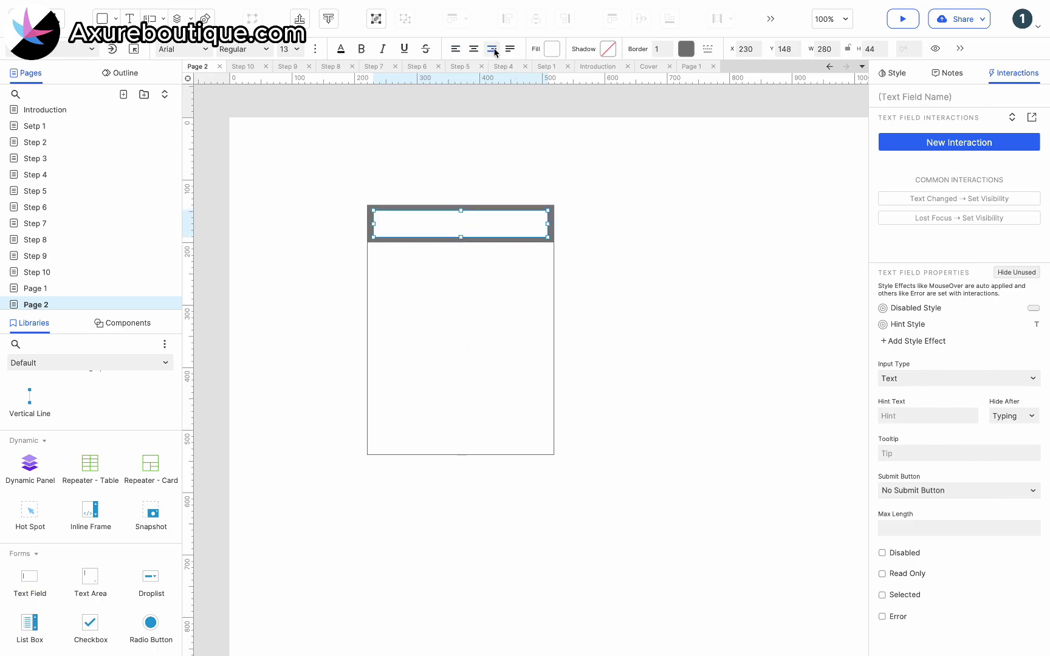
pyautogui.click(297, 51)
pyautogui.click(298, 255)
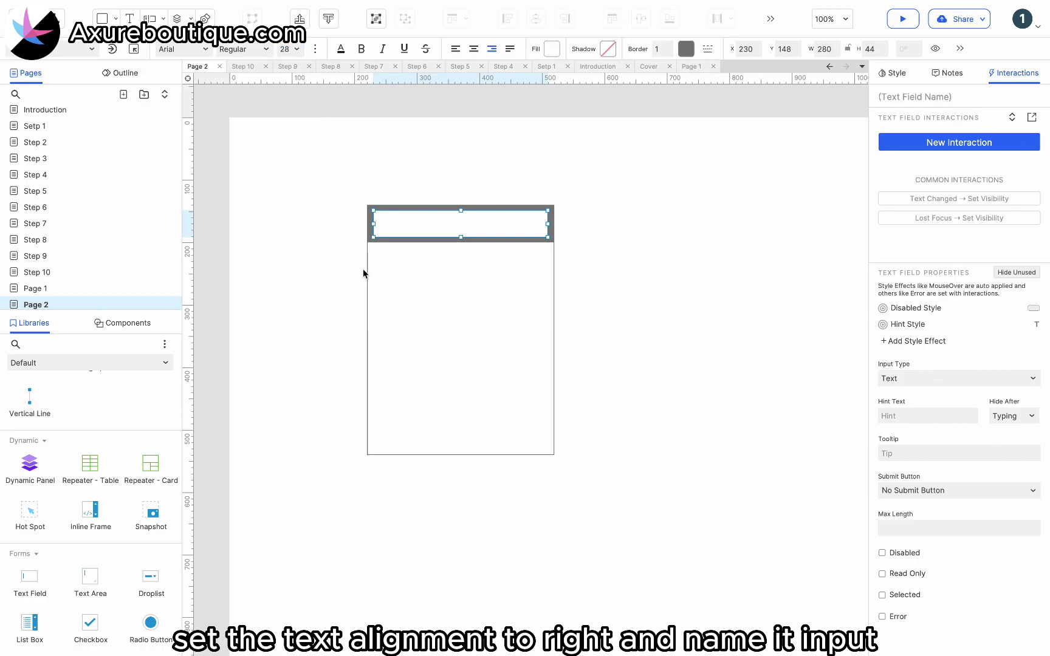
pyautogui.click(906, 73)
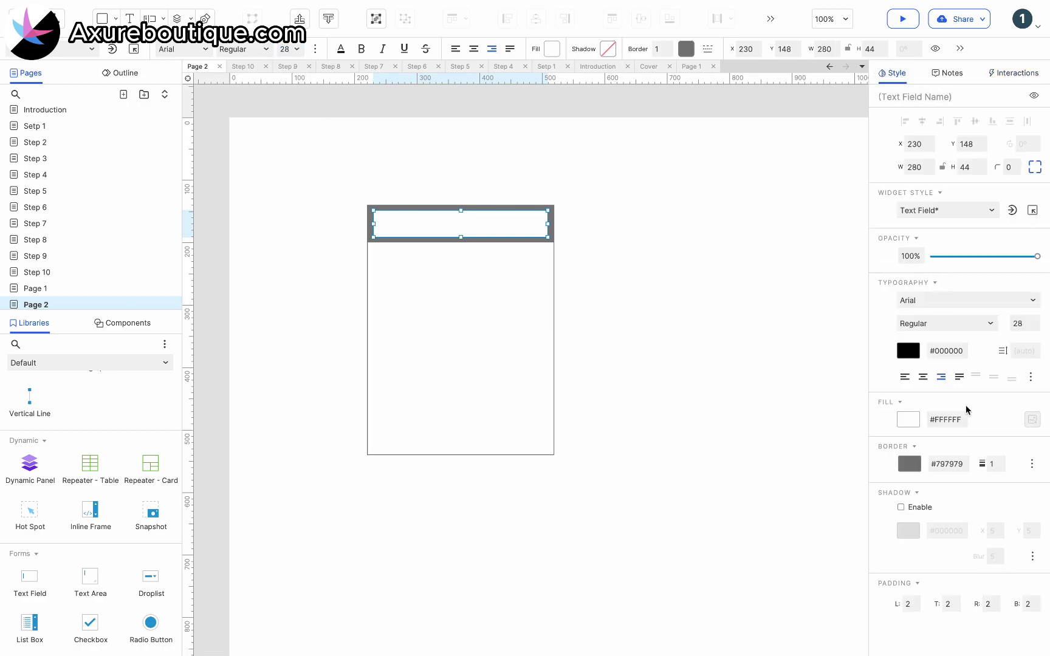
pyautogui.click(989, 604)
pyautogui.write('1')
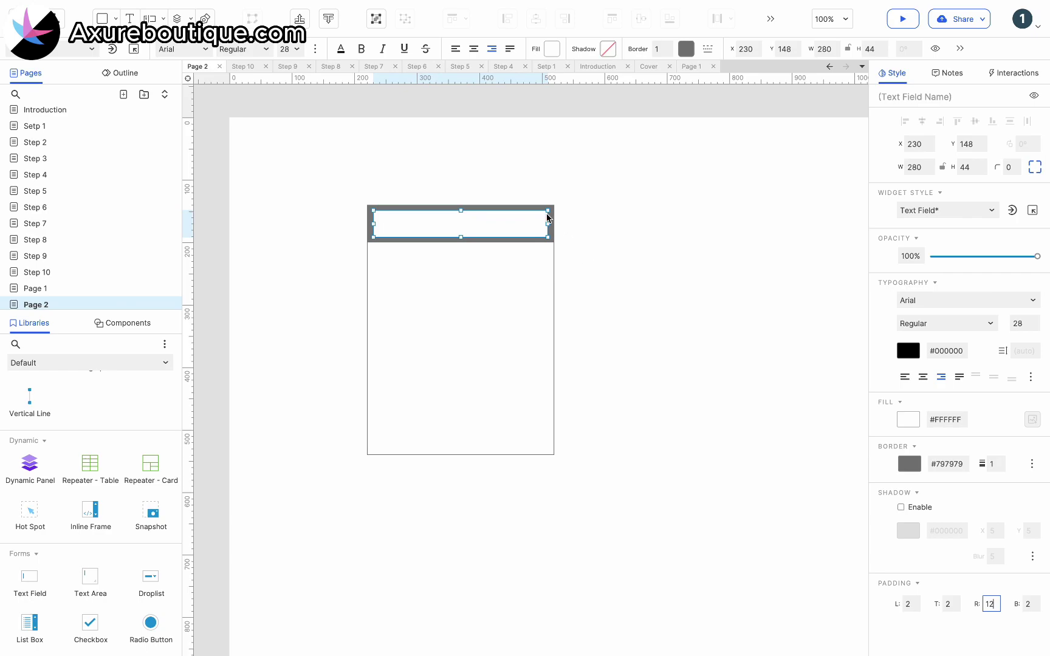
# Enter 0 as the text field's content and name the widget Input.
pyautogui.doubleClick(535, 224)
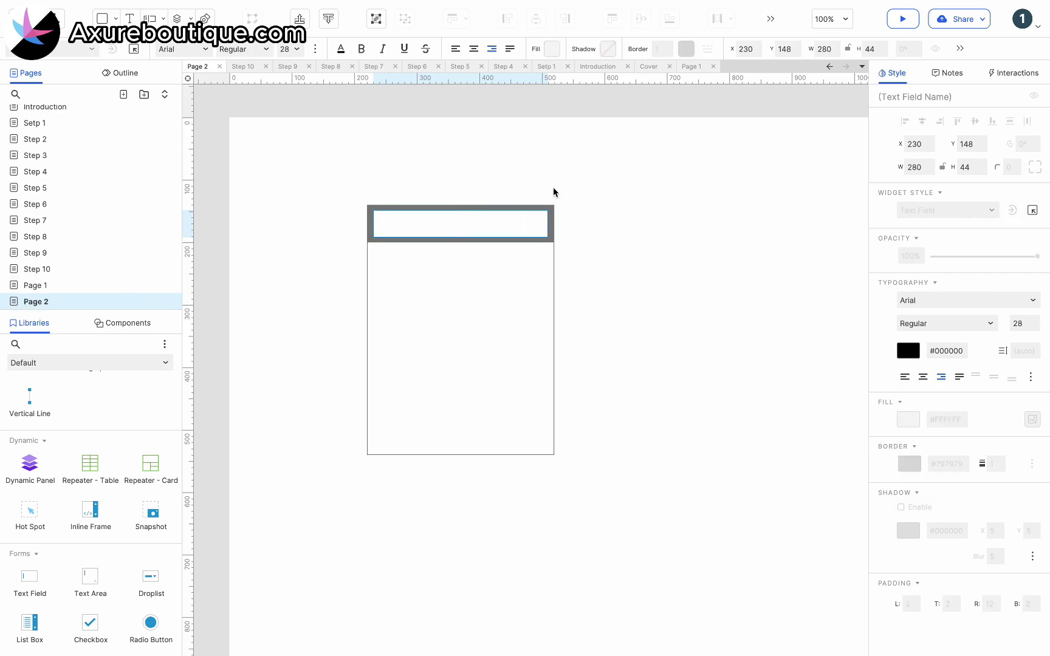
pyautogui.click(638, 212)
pyautogui.click(530, 224)
pyautogui.click(930, 97)
pyautogui.write('Input')
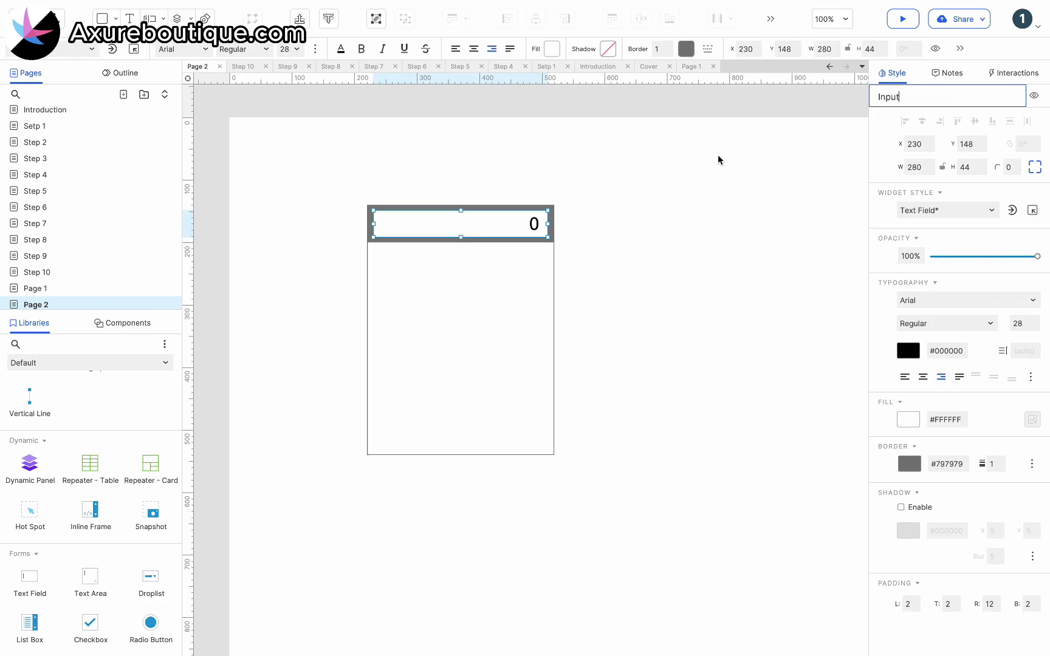
pyautogui.click(719, 160)
# Place a 60 by 60 Box 1 button directly below the header and duplicate it into a row of four.
pyautogui.scroll(5, 91, 462)
pyautogui.moveTo(51, 417); pyautogui.dragTo(371, 242)
pyautogui.moveTo(561, 348); pyautogui.dragTo(442, 266)
pyautogui.hotkey('ctrl', 'd')
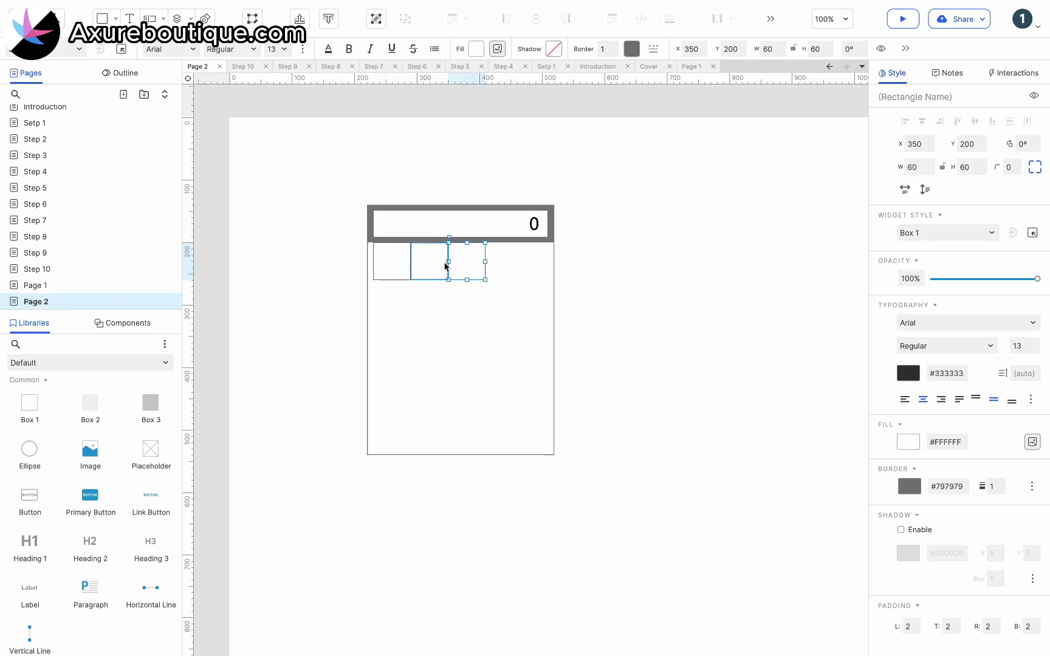
pyautogui.hotkey('ctrl', 'd')
# Widen the four buttons together to 70 each so the row matches the display field's width.
pyautogui.keyDown('shift'); pyautogui.click(465, 263); pyautogui.keyUp('shift')
pyautogui.keyDown('shift'); pyautogui.click(427, 264); pyautogui.keyUp('shift')
pyautogui.keyDown('shift'); pyautogui.click(406, 265); pyautogui.keyUp('shift')
pyautogui.moveTo(524, 261); pyautogui.dragTo(549, 261)
# Label the four buttons of the first row AC, +/-, % and /.
pyautogui.doubleClick(400, 269)
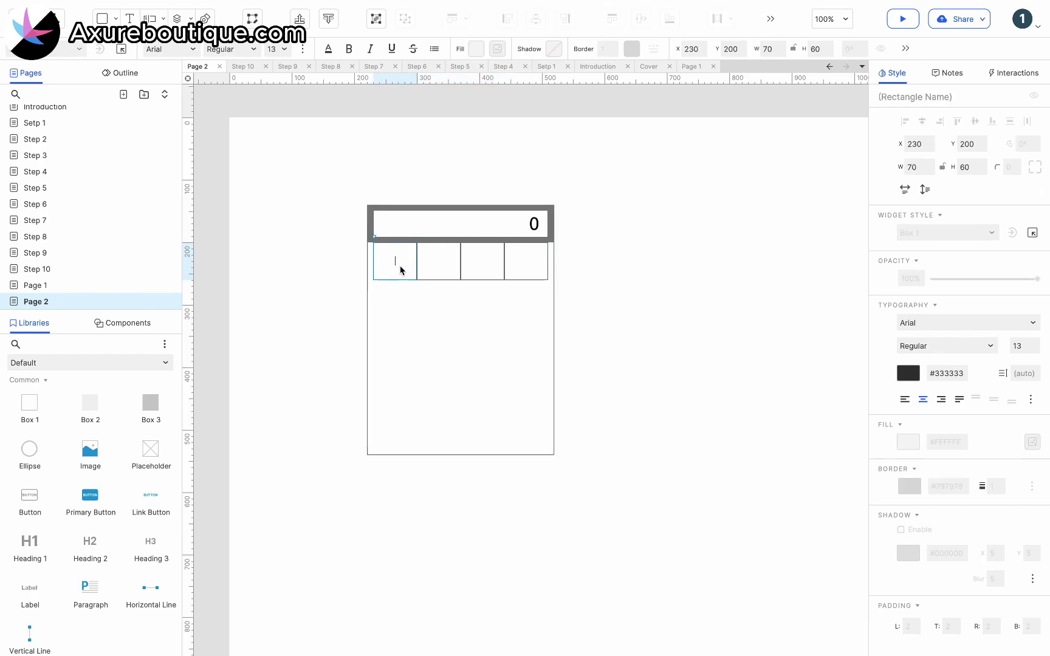
pyautogui.write('AC')
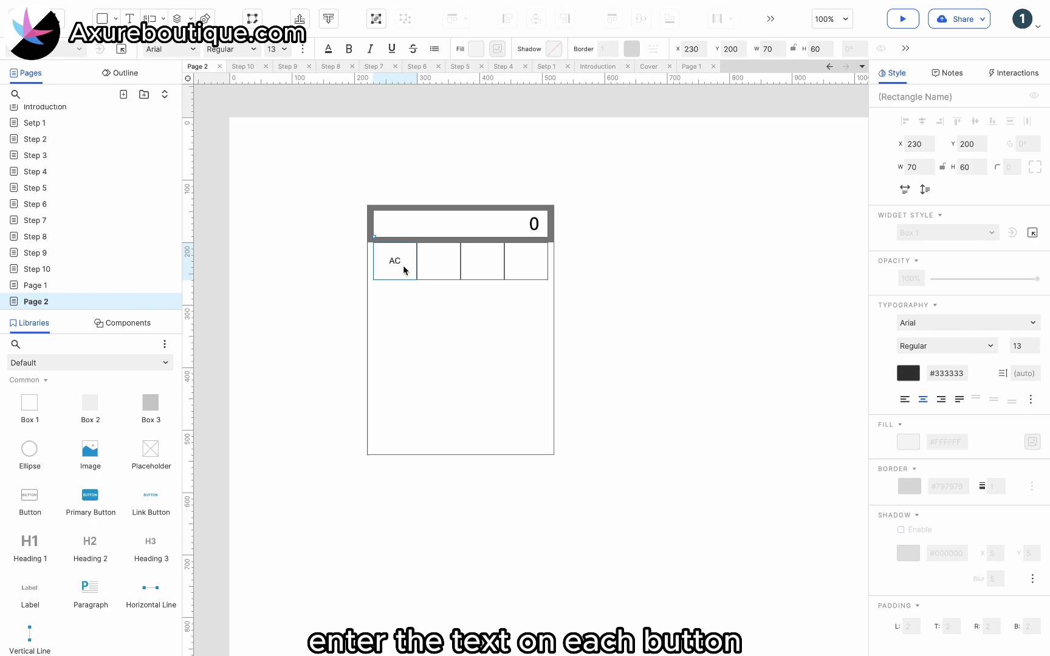
pyautogui.doubleClick(455, 267)
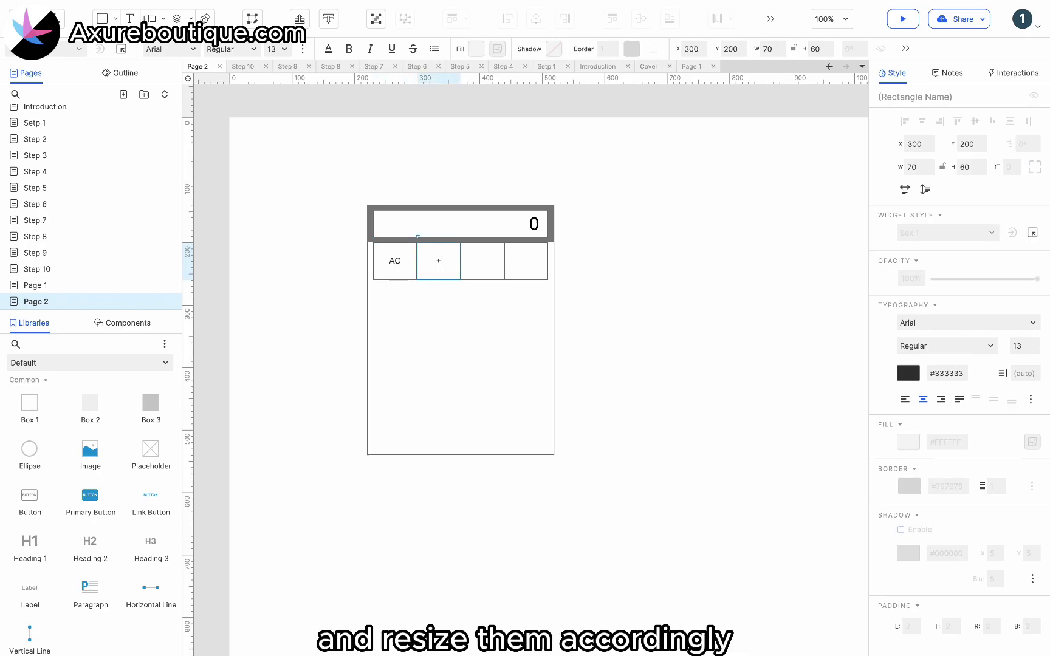
pyautogui.write('+/-')
pyautogui.doubleClick(486, 261)
pyautogui.click(526, 268)
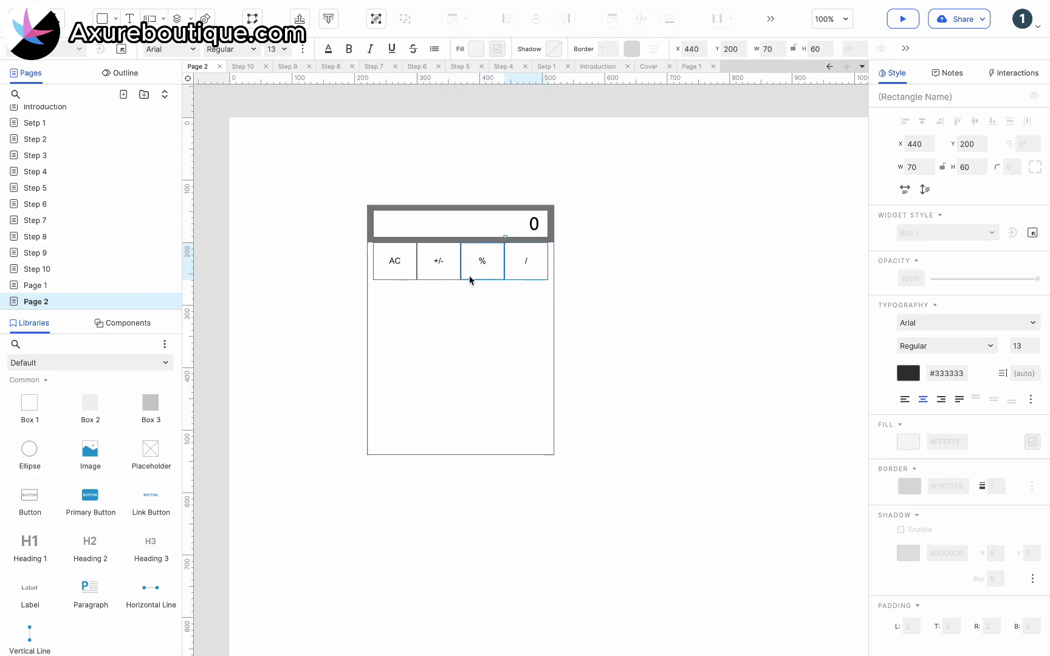
pyautogui.write('/')
# Set the font size of all four first-row buttons to 20.
pyautogui.keyDown('shift'); pyautogui.click(439, 267); pyautogui.keyUp('shift')
pyautogui.keyDown('shift'); pyautogui.click(422, 265); pyautogui.keyUp('shift')
pyautogui.keyDown('shift'); pyautogui.click(481, 265); pyautogui.keyUp('shift')
pyautogui.click(273, 49)
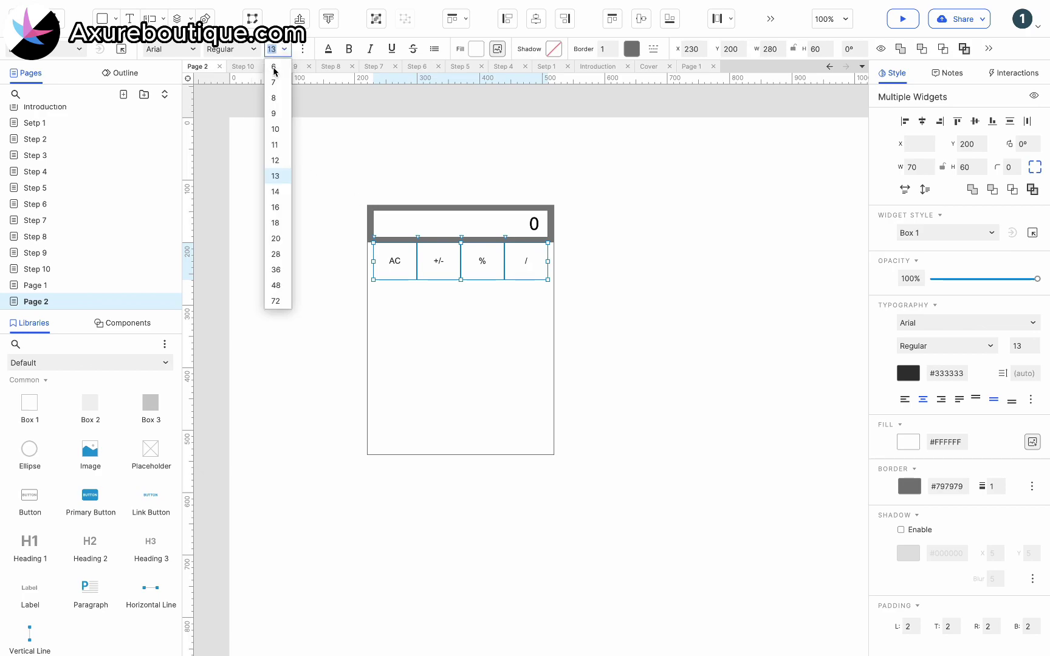
pyautogui.click(275, 238)
# Duplicate the button row downward into five stacked rows and shorten the body rectangle to end just below them.
pyautogui.moveTo(384, 262); pyautogui.dragTo(396, 298)
pyautogui.hotkey('ctrl', 'd')
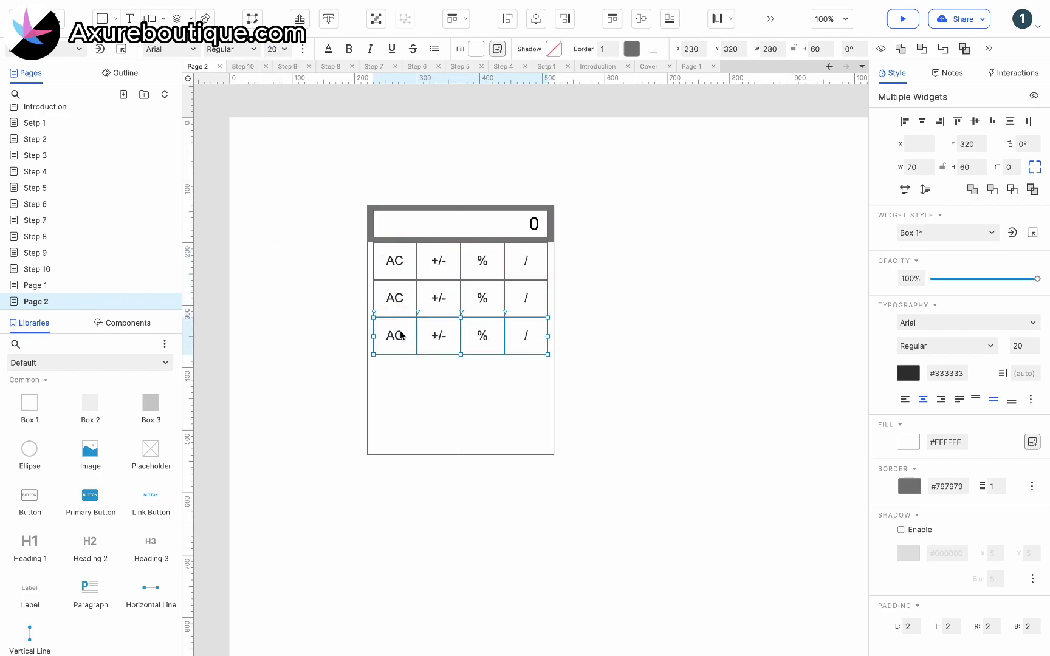
pyautogui.hotkey('ctrl', 'd')
pyautogui.hotkey('ctrl', 'd')
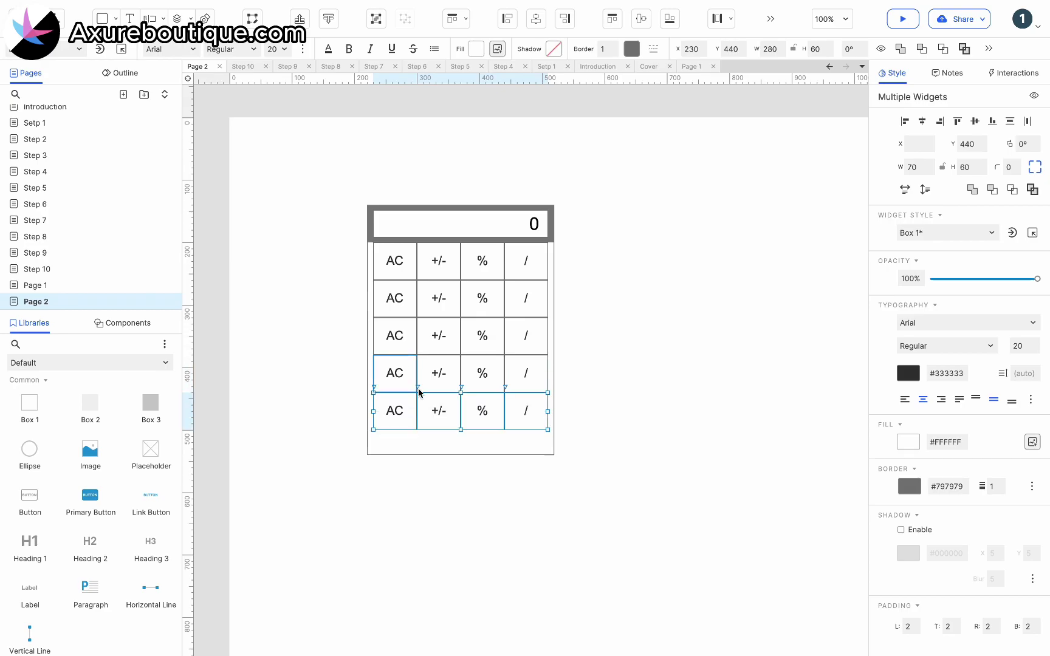
pyautogui.click(449, 448)
pyautogui.moveTo(461, 455); pyautogui.dragTo(462, 435)
# Relabel the first three buttons of the second row 7, 8 and 9.
pyautogui.click(395, 299)
pyautogui.doubleClick(395, 300)
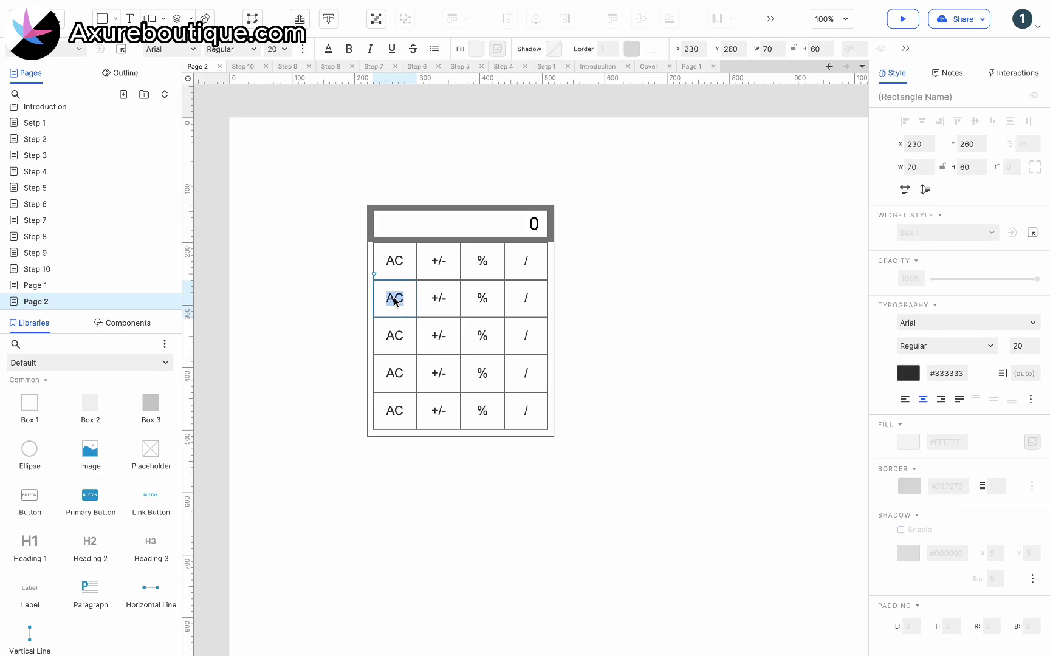
pyautogui.doubleClick(437, 296)
pyautogui.write('8')
pyautogui.doubleClick(482, 299)
pyautogui.write('9')
# Relabel the first three buttons of the third row 4, 5 and 6.
pyautogui.doubleClick(389, 340)
pyautogui.write('4')
pyautogui.doubleClick(436, 336)
pyautogui.write('5')
pyautogui.doubleClick(485, 340)
pyautogui.write('6')
# Relabel the first three buttons of the fourth row 1, 2 and 3.
pyautogui.doubleClick(394, 372)
pyautogui.write('1')
pyautogui.doubleClick(441, 372)
pyautogui.write('2')
pyautogui.doubleClick(479, 372)
pyautogui.write('3')
# Delete the last row's +/- button, relabel its AC button 0 and widen it across the first two columns.
pyautogui.click(394, 408)
pyautogui.click(439, 410)
pyautogui.press('Delete')
pyautogui.doubleClick(402, 410)
pyautogui.write('0')
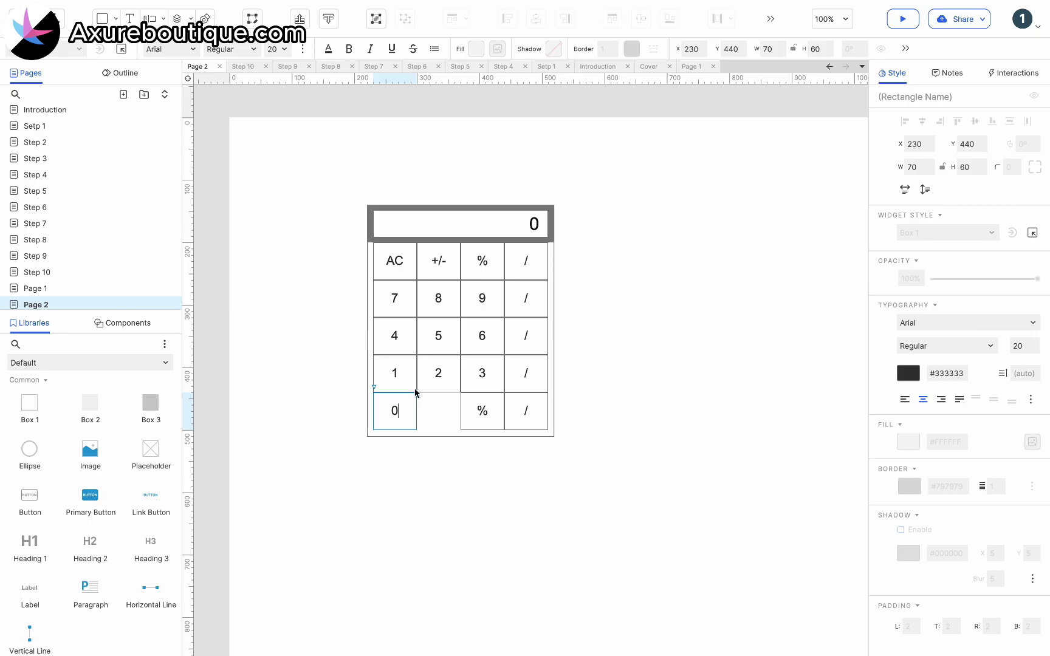
pyautogui.press('Escape')
pyautogui.moveTo(417, 411); pyautogui.dragTo(461, 412)
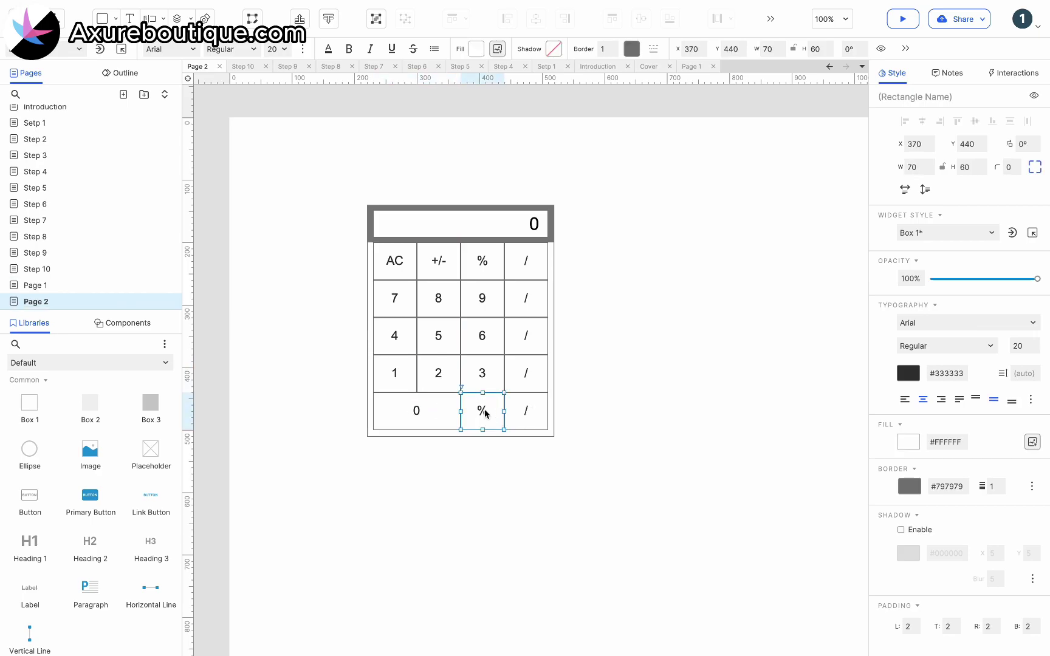
# Relabel the last row's % button as a decimal point and the operator column's lower four buttons X, -, + and =.
pyautogui.doubleClick(482, 412)
pyautogui.doubleClick(527, 298)
pyautogui.write('X')
pyautogui.doubleClick(530, 339)
pyautogui.doubleClick(531, 375)
pyautogui.write('+')
pyautogui.click(527, 418)
pyautogui.doubleClick(527, 416)
pyautogui.write('=')
pyautogui.click(553, 413)
pyautogui.click(574, 405)
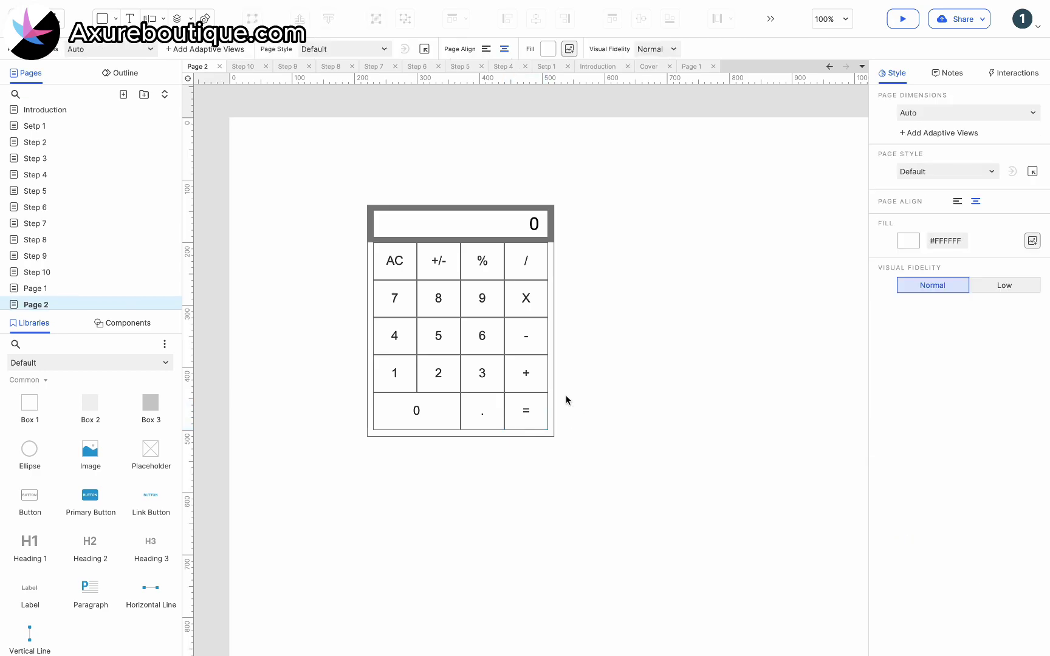
# Fill all five buttons of the operator column with light gray #D7D7D7.
pyautogui.click(525, 266)
pyautogui.keyDown('shift'); pyautogui.click(526, 299); pyautogui.keyUp('shift')
pyautogui.keyDown('shift'); pyautogui.click(527, 336); pyautogui.keyUp('shift')
pyautogui.keyDown('shift'); pyautogui.click(527, 374); pyautogui.keyUp('shift')
pyautogui.keyDown('shift'); pyautogui.click(528, 404); pyautogui.keyUp('shift')
pyautogui.click(476, 48)
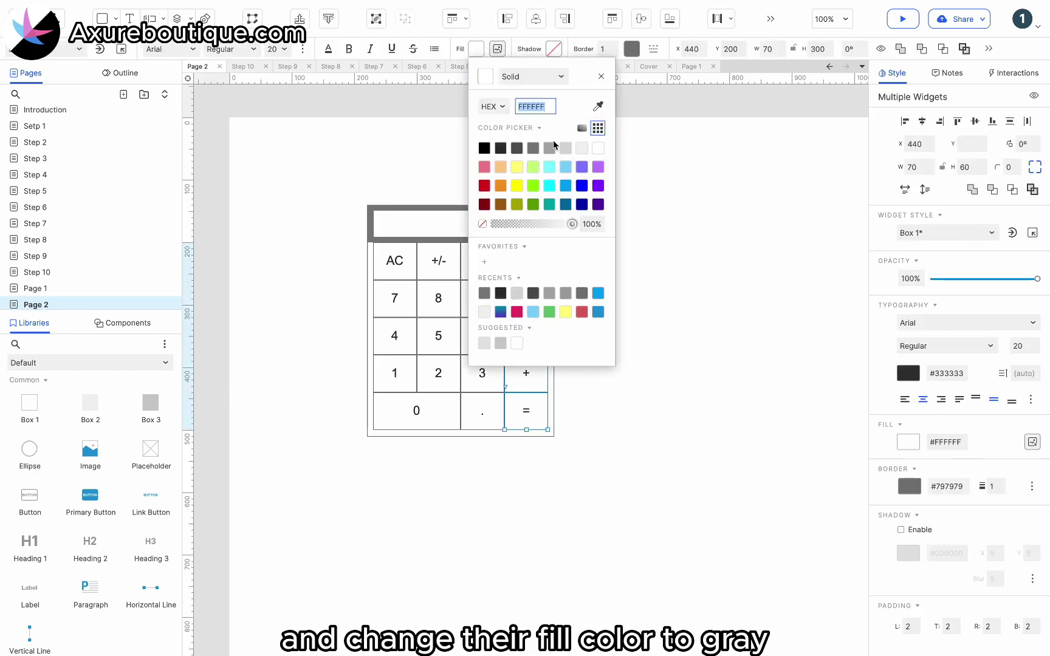
pyautogui.click(566, 148)
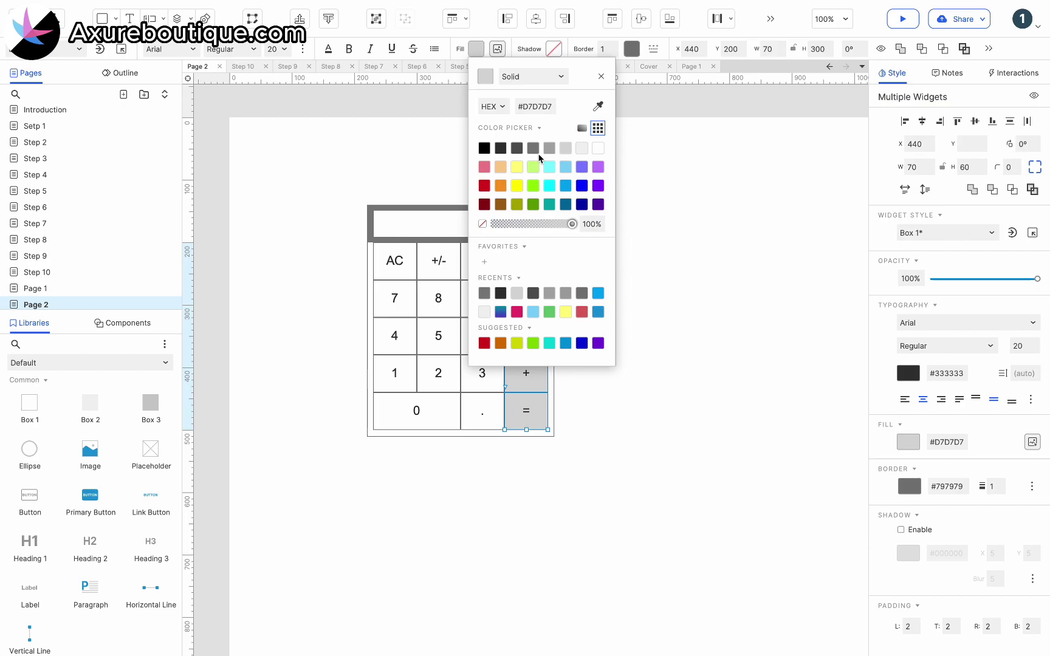
pyautogui.click(398, 226)
# Assign the /, X, - and + buttons to a shared selection group.
pyautogui.click(526, 262)
pyautogui.keyDown('shift'); pyautogui.click(529, 299); pyautogui.keyUp('shift')
pyautogui.keyDown('shift'); pyautogui.click(531, 327); pyautogui.keyUp('shift')
pyautogui.keyDown('shift'); pyautogui.click(527, 370); pyautogui.keyUp('shift')
pyautogui.rightClick(528, 374)
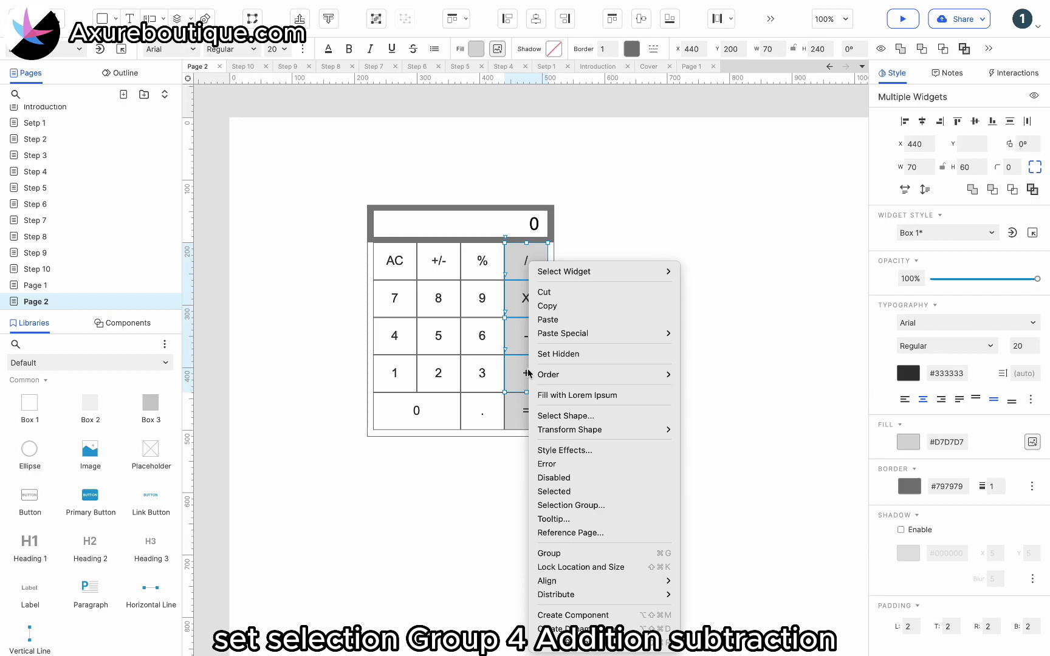
pyautogui.click(572, 505)
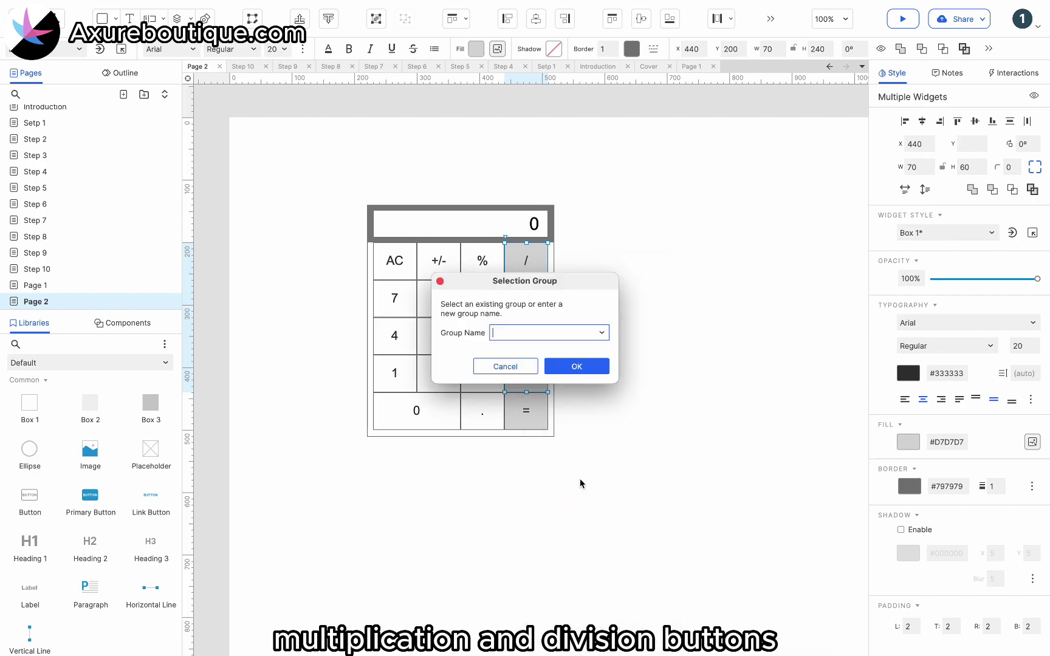
pyautogui.click(568, 366)
pyautogui.click(657, 368)
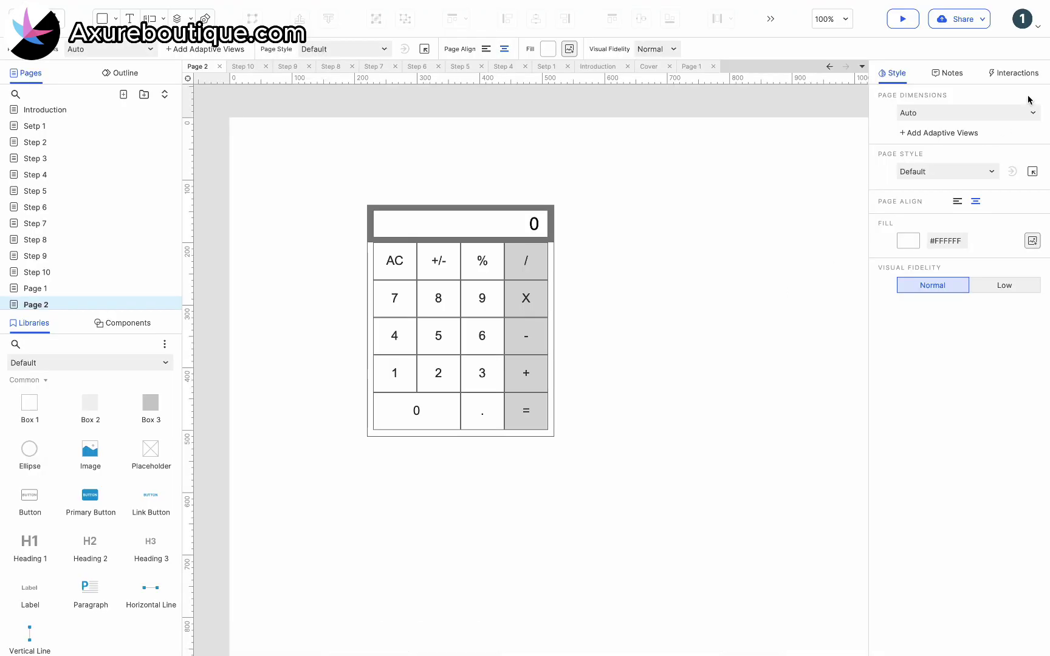
# Add a Page Loaded interaction to the page with a Set Variable Value action.
pyautogui.click(1020, 78)
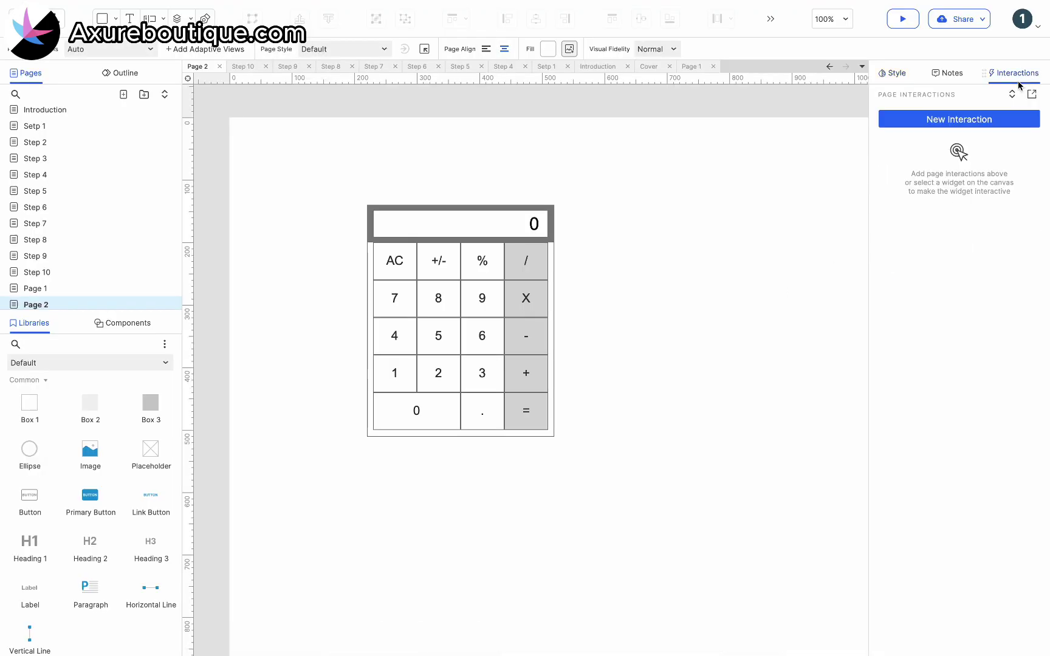
pyautogui.click(980, 115)
pyautogui.click(915, 300)
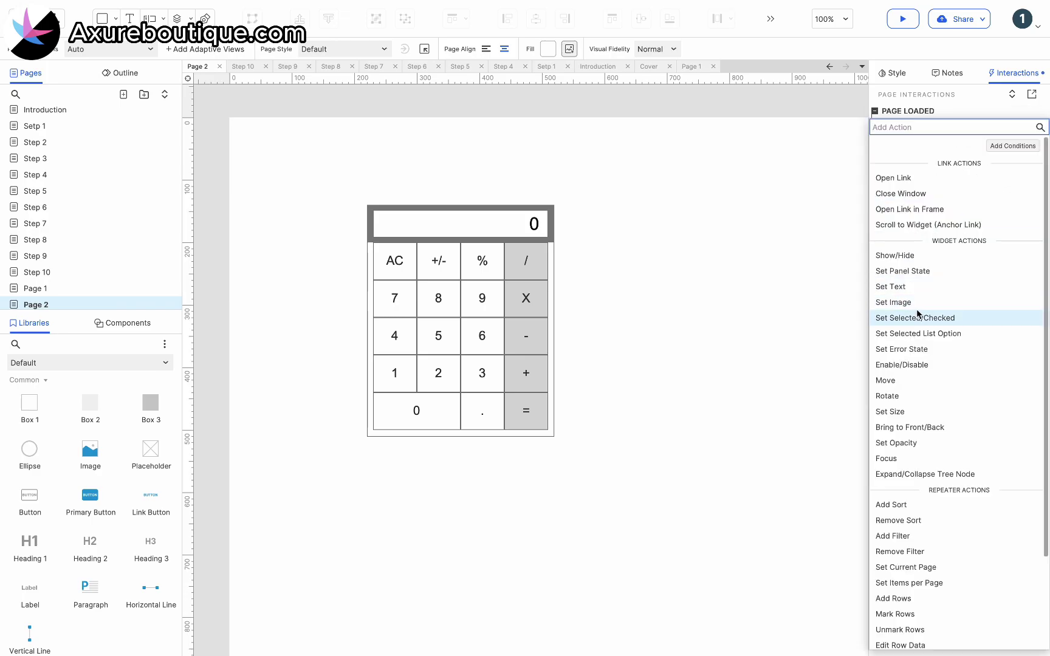
pyautogui.scroll(-3, 917, 314)
pyautogui.click(912, 597)
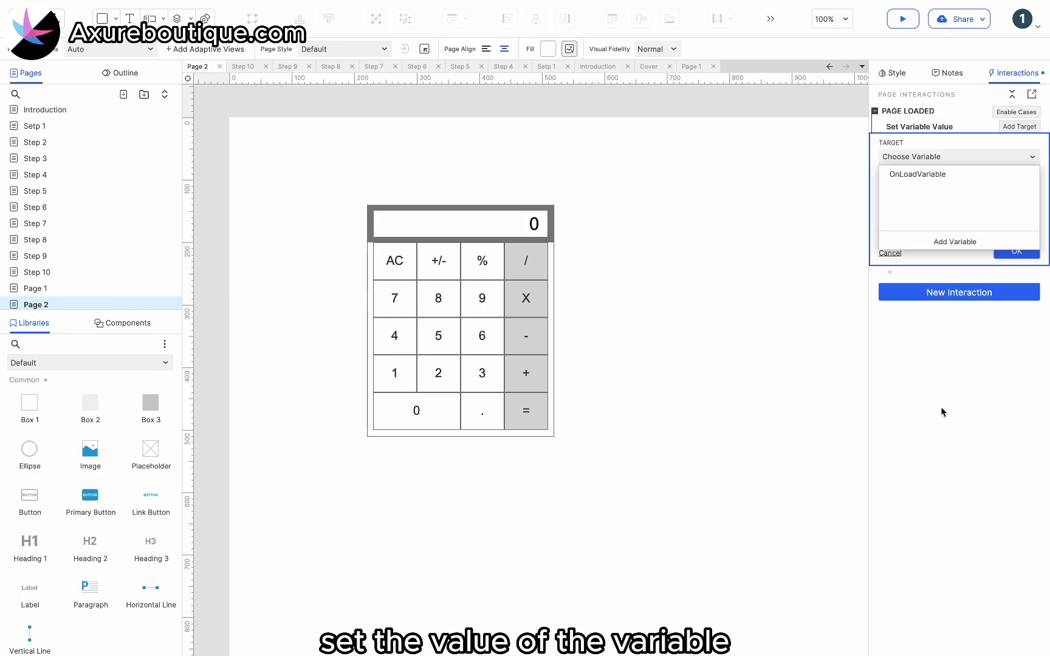
# Rename the global variable OnLoadVariable to Flag and give it the default value Replace.
pyautogui.click(954, 241)
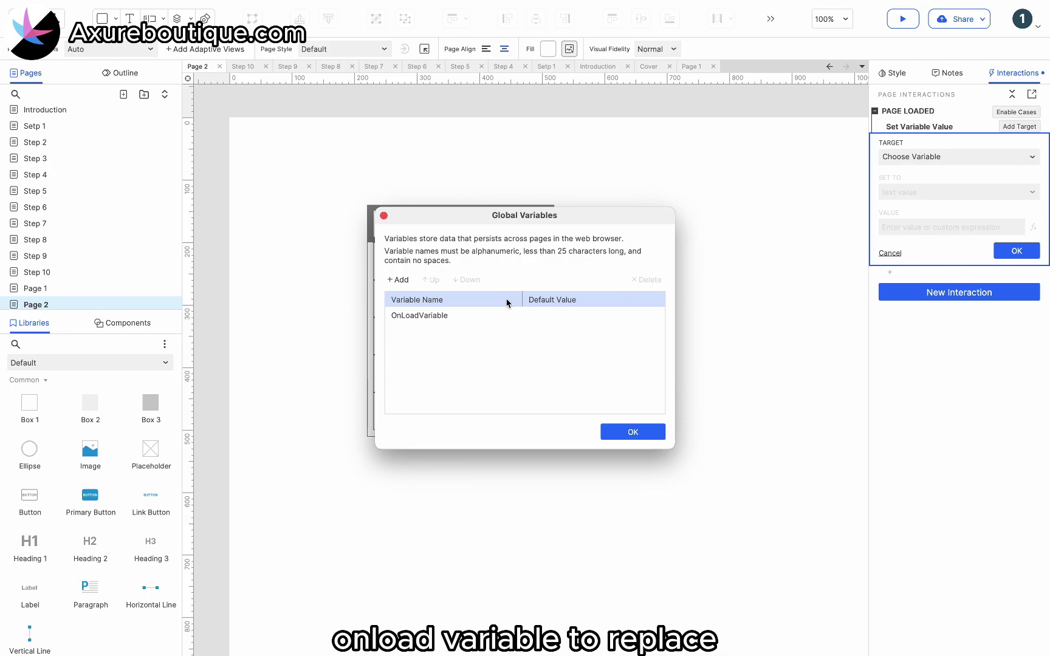
pyautogui.doubleClick(417, 314)
pyautogui.write('Flag')
pyautogui.click(559, 315)
pyautogui.write('Replace')
# Add a global variable named Saved_Number with an empty default value and accept the variable list.
pyautogui.click(398, 279)
pyautogui.write('Saved_N')
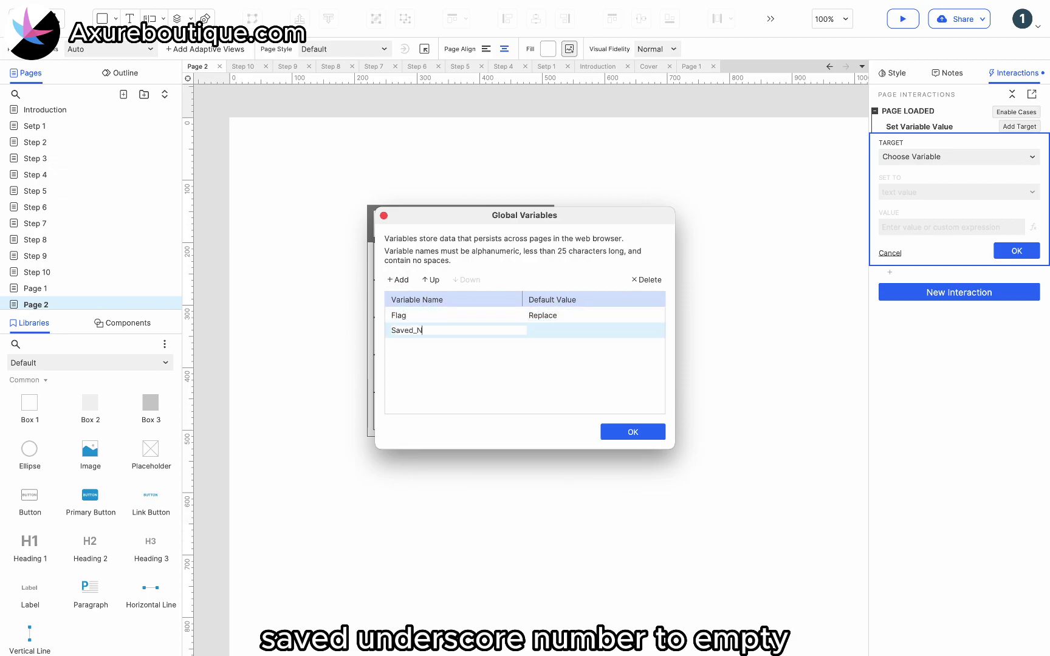
pyautogui.write('umber')
pyautogui.click(553, 331)
pyautogui.click(633, 432)
# Make the Page Loaded action set the Flag variable to the text value Replace.
pyautogui.click(908, 158)
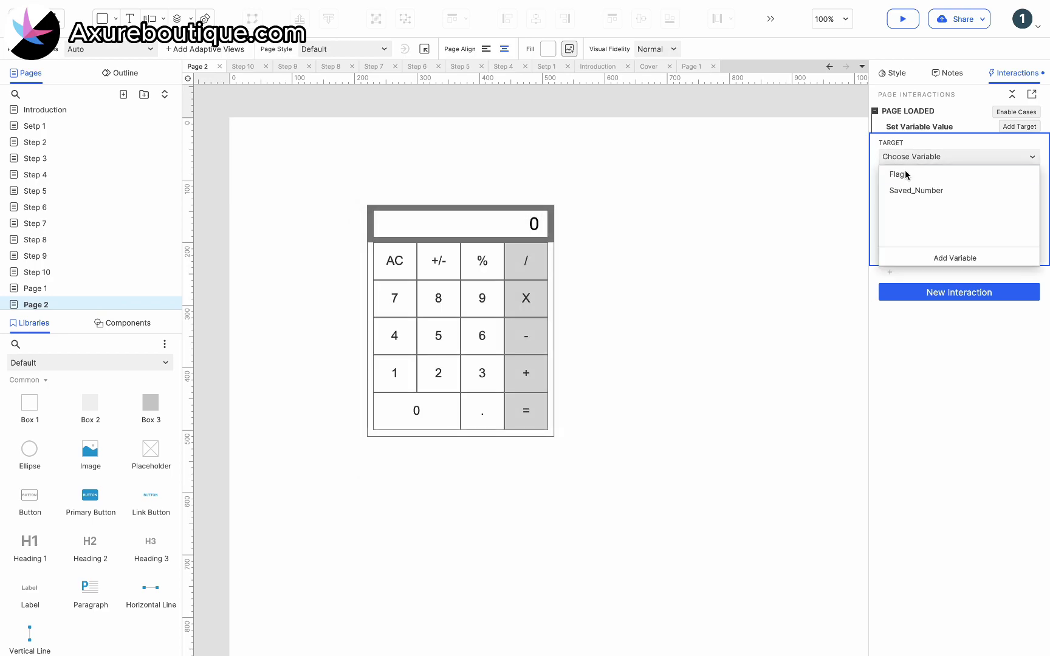
pyautogui.click(898, 174)
pyautogui.write('Replace')
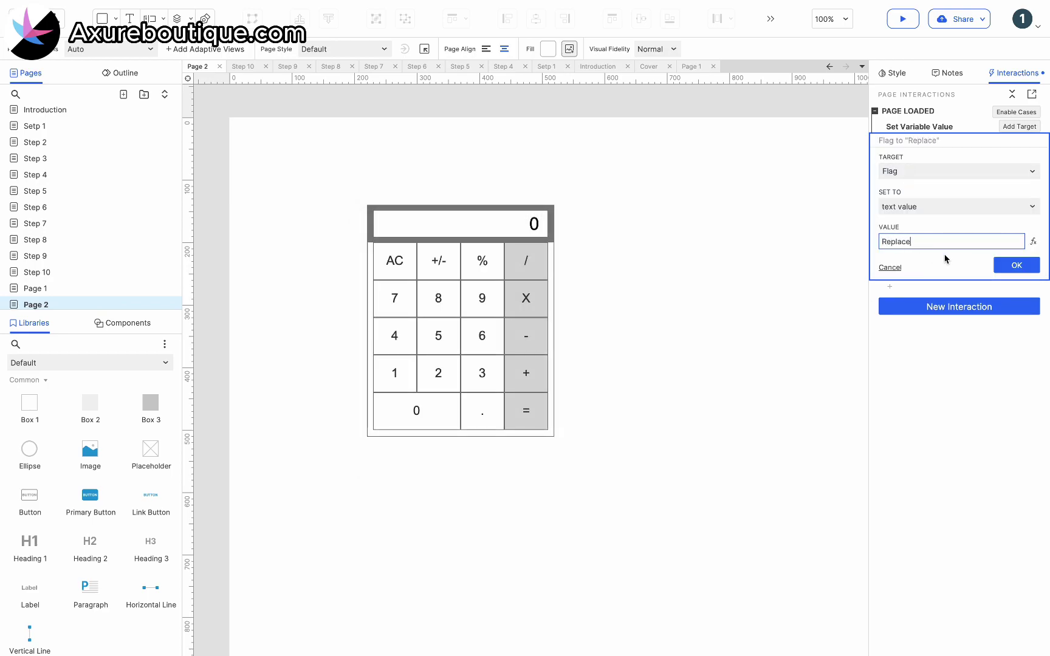
pyautogui.click(1015, 265)
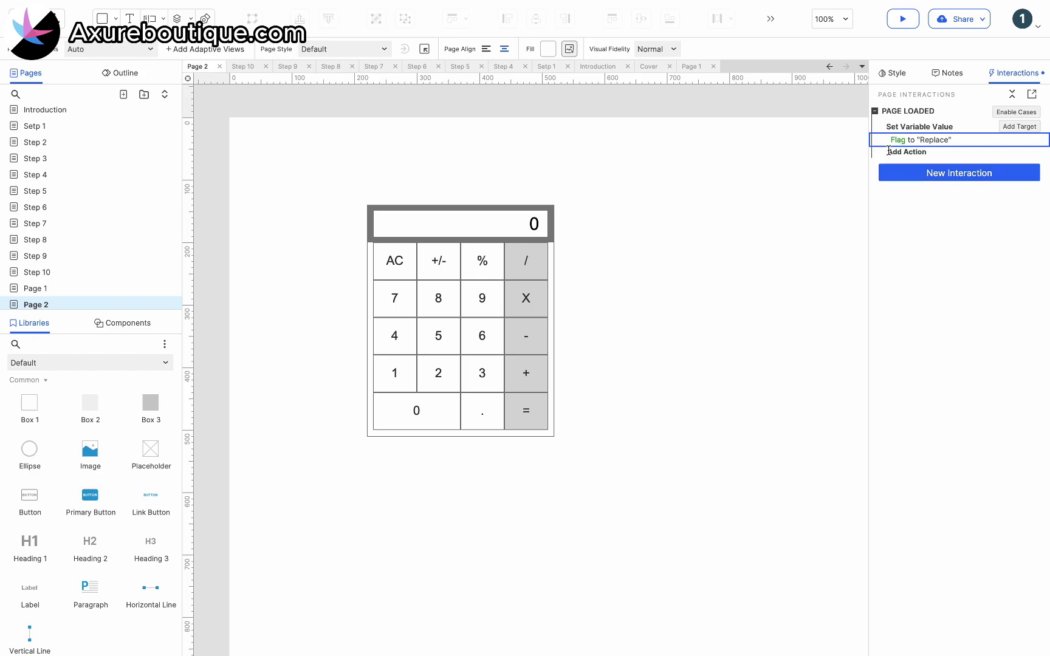
# Add a second Set Variable Value action to Page Loaded that sets Saved_Number to an empty text value.
pyautogui.click(889, 151)
pyautogui.scroll(-3, 949, 503)
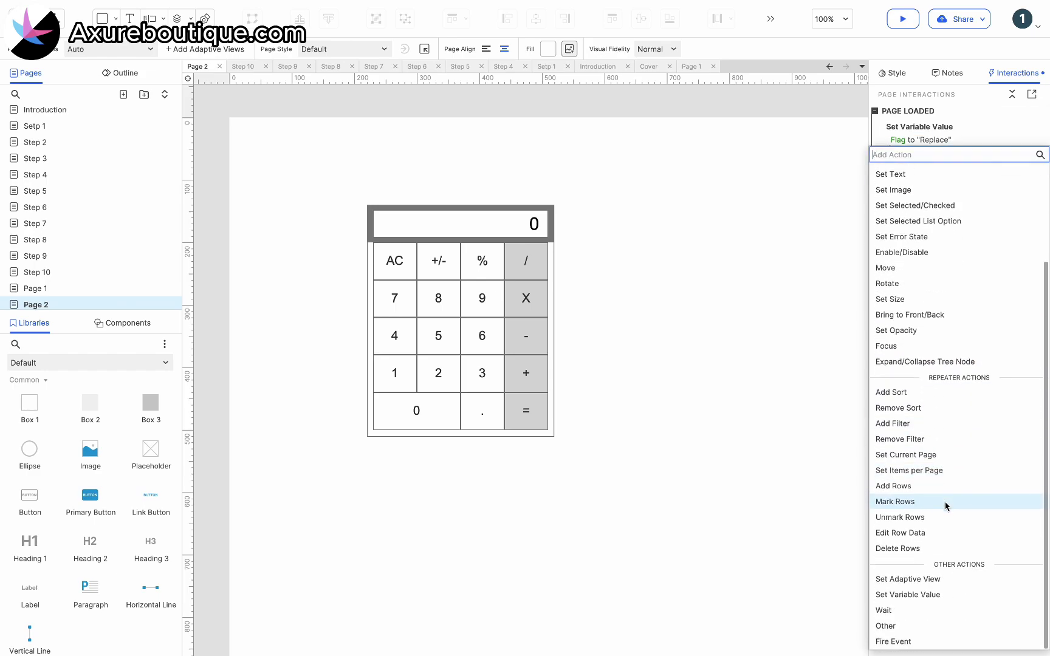
pyautogui.click(917, 595)
pyautogui.click(905, 220)
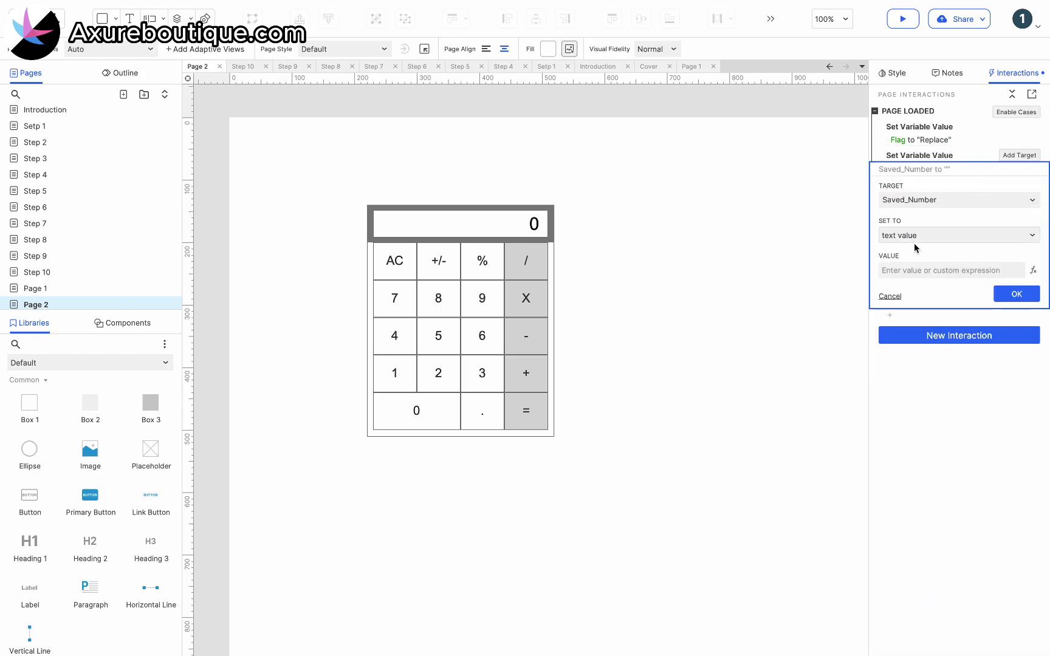
pyautogui.click(910, 269)
pyautogui.click(1026, 296)
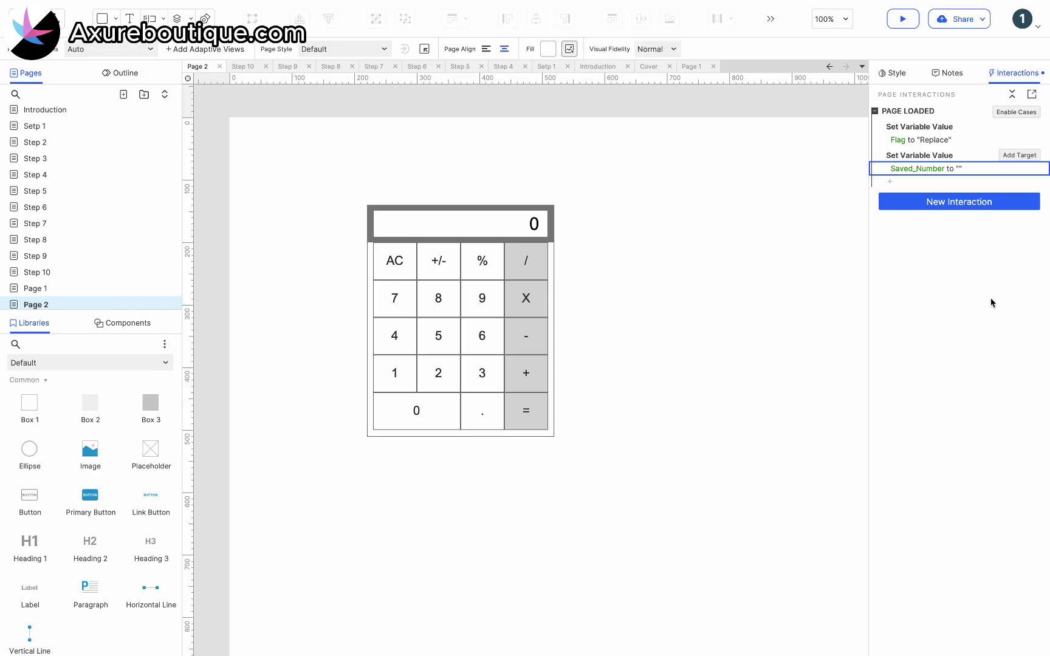
# Give calculator button 1 a Click or Tap interaction and enable cases for it.
pyautogui.click(406, 368)
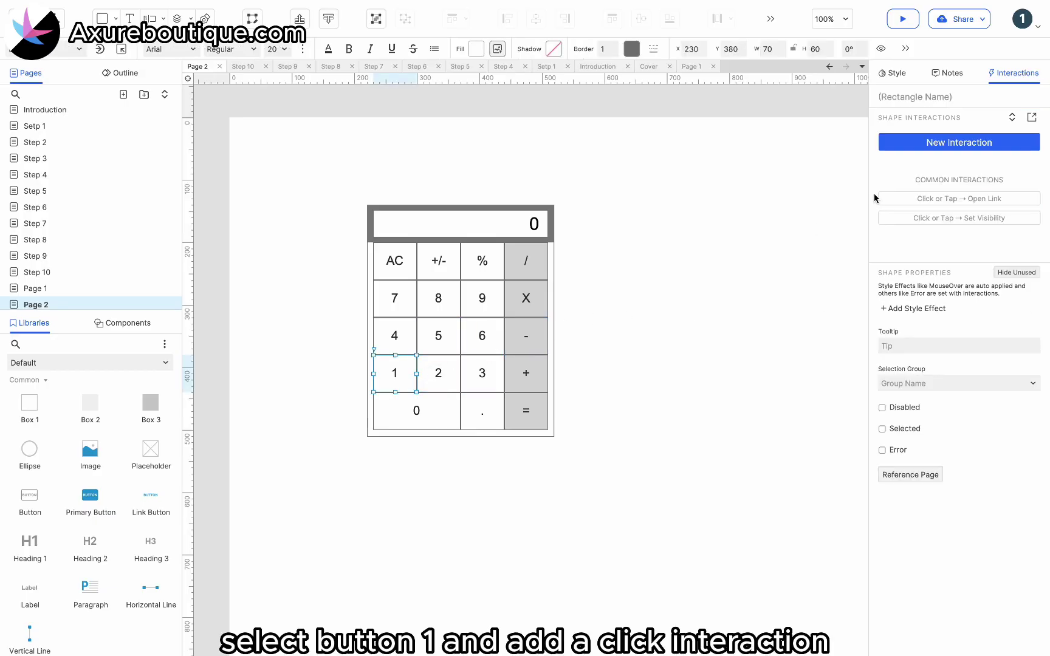
pyautogui.click(908, 143)
pyautogui.click(914, 175)
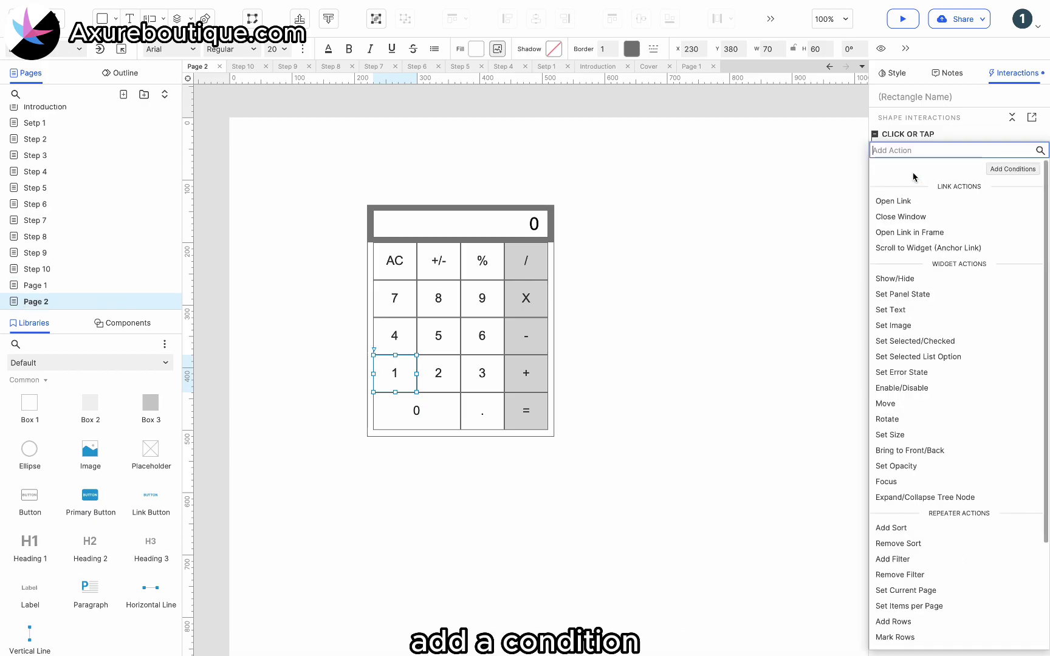
pyautogui.click(1024, 135)
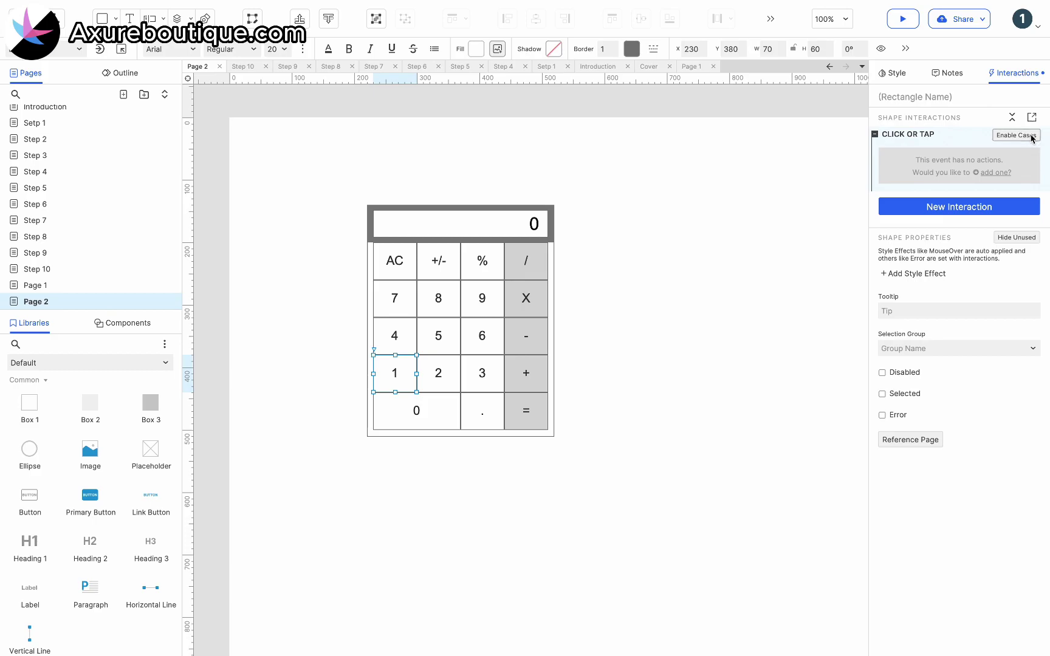
# Add a condition to button 1's Case 1 that the value of variable Flag equals the text value Join.
pyautogui.click(1018, 149)
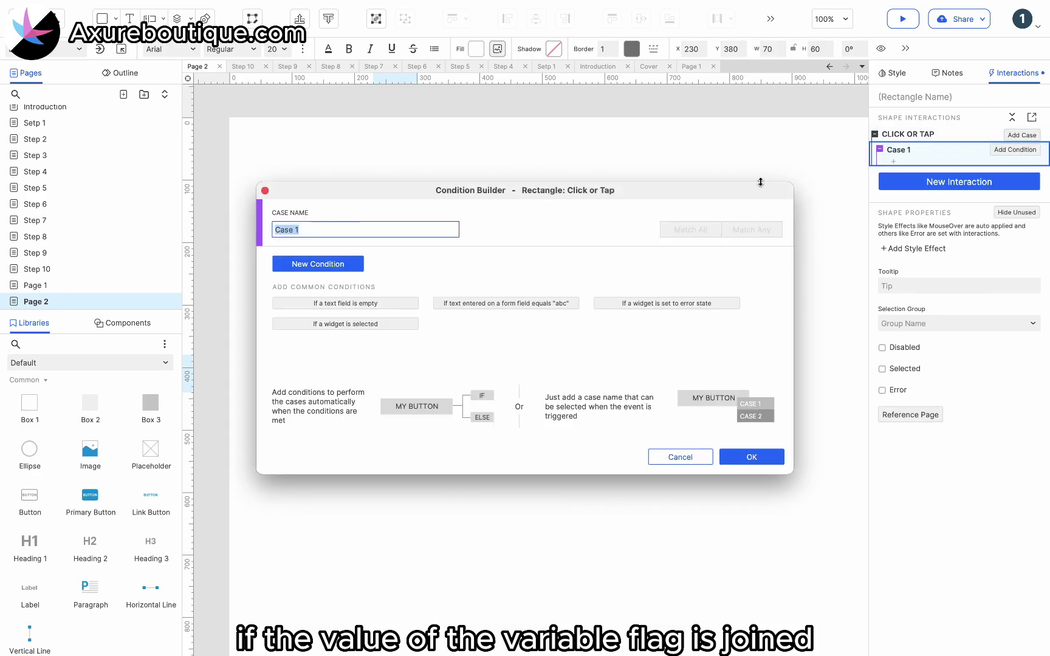
pyautogui.click(346, 268)
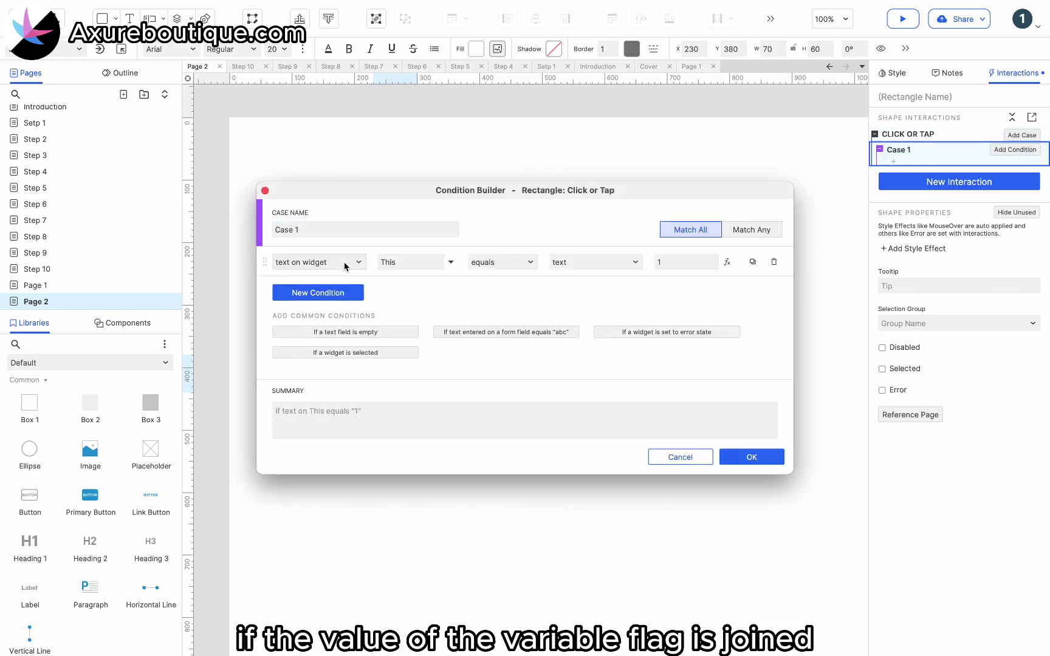
pyautogui.click(344, 263)
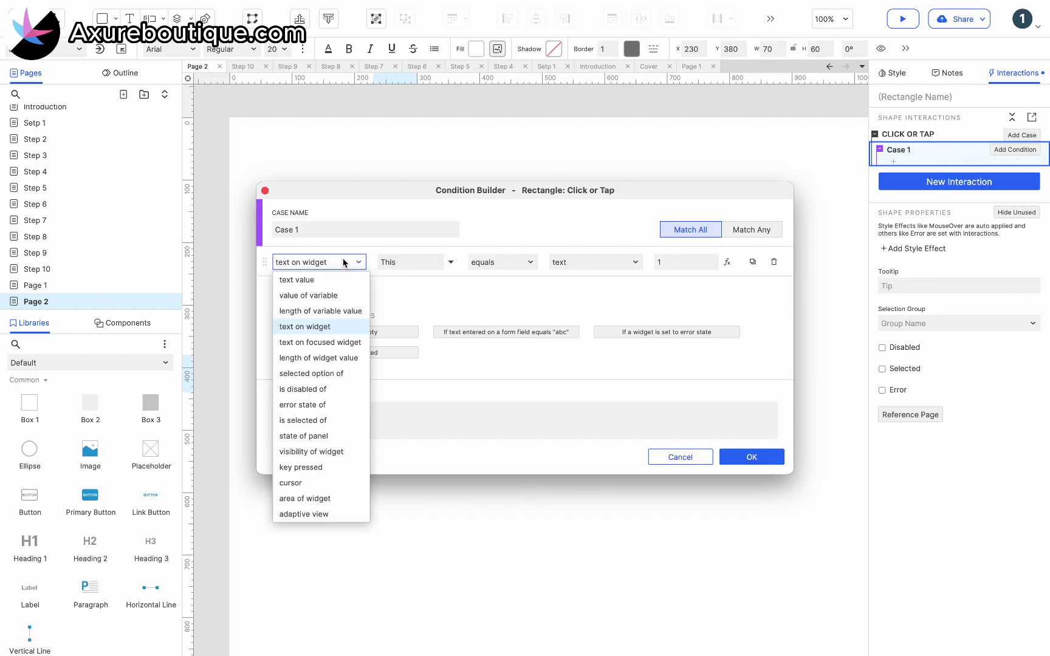
pyautogui.click(308, 296)
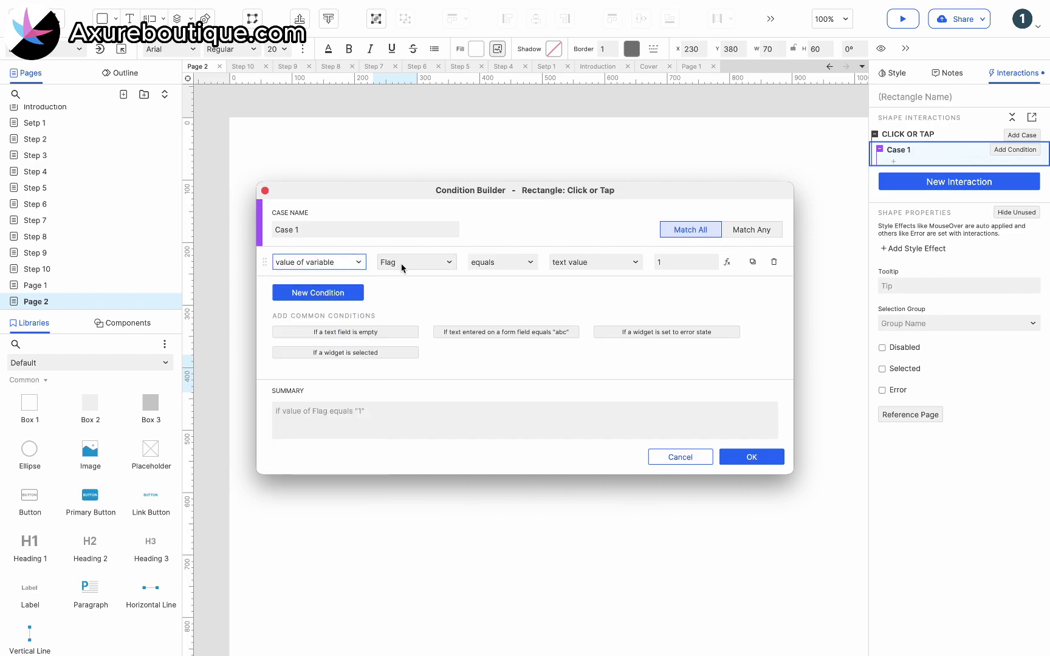
pyautogui.click(676, 262)
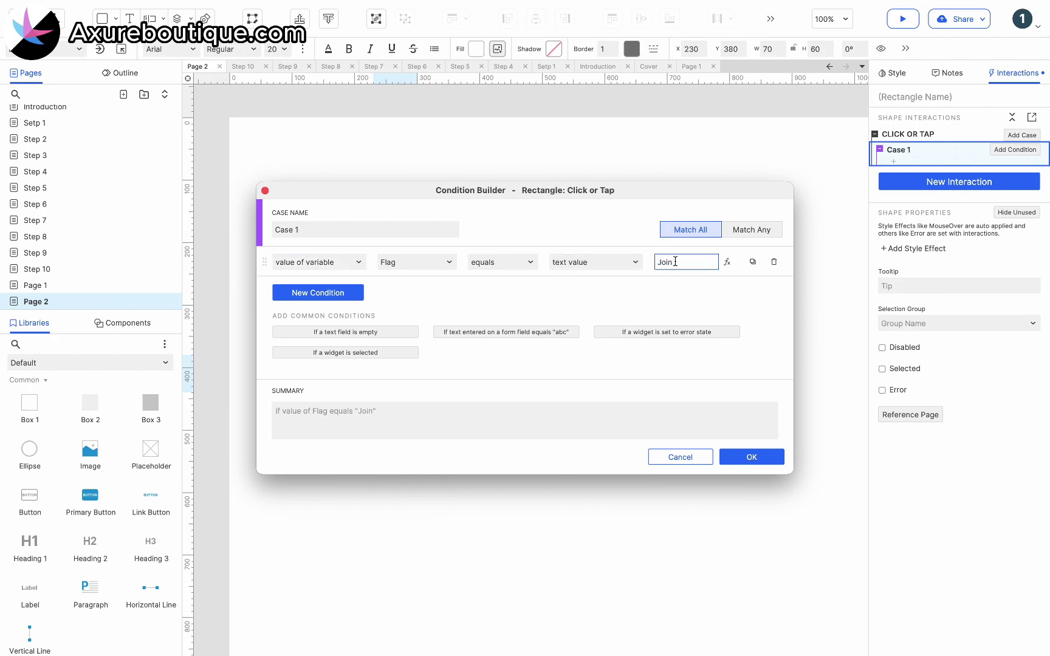
pyautogui.click(751, 457)
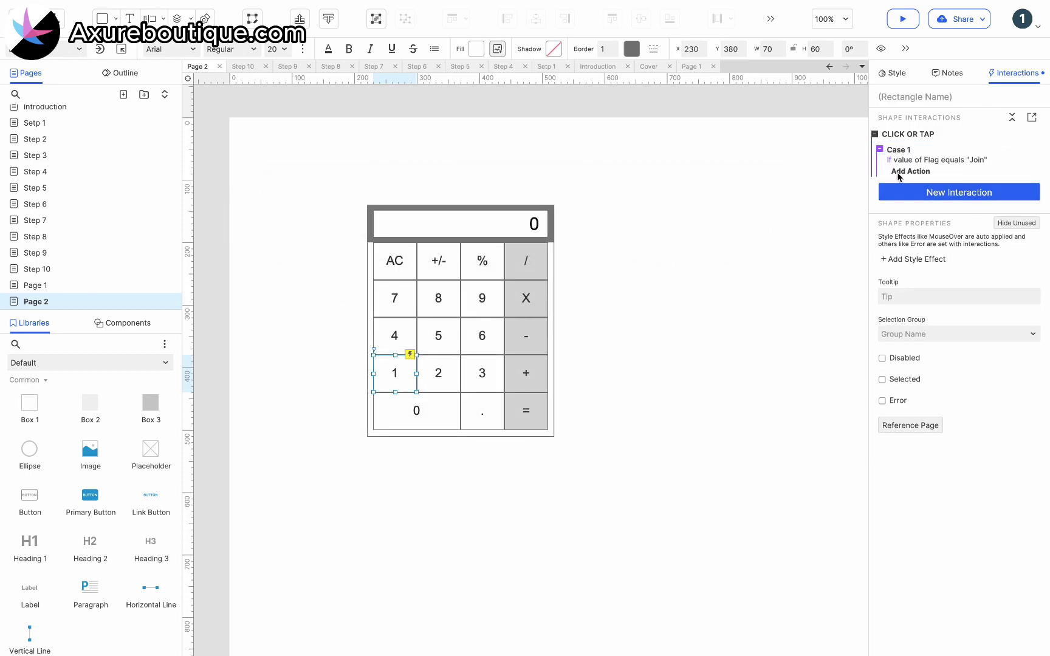
# Add a Set Text action to button 1's Case 1 that sets the Input widget's text to [[Target.text]][[This.text]].
pyautogui.click(898, 172)
pyautogui.click(909, 315)
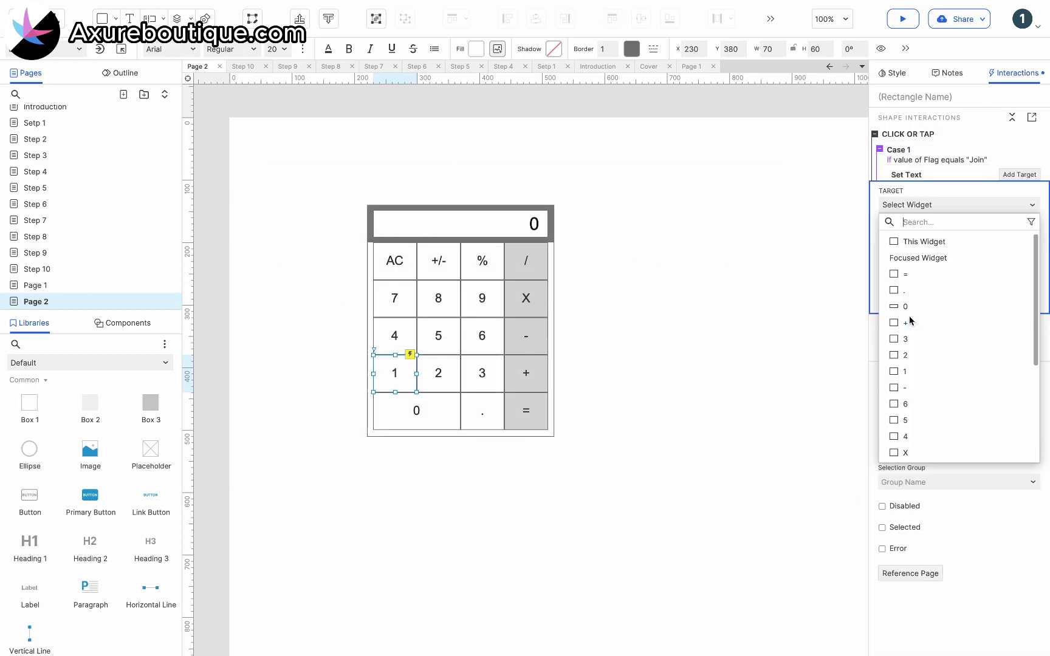
pyautogui.write('in')
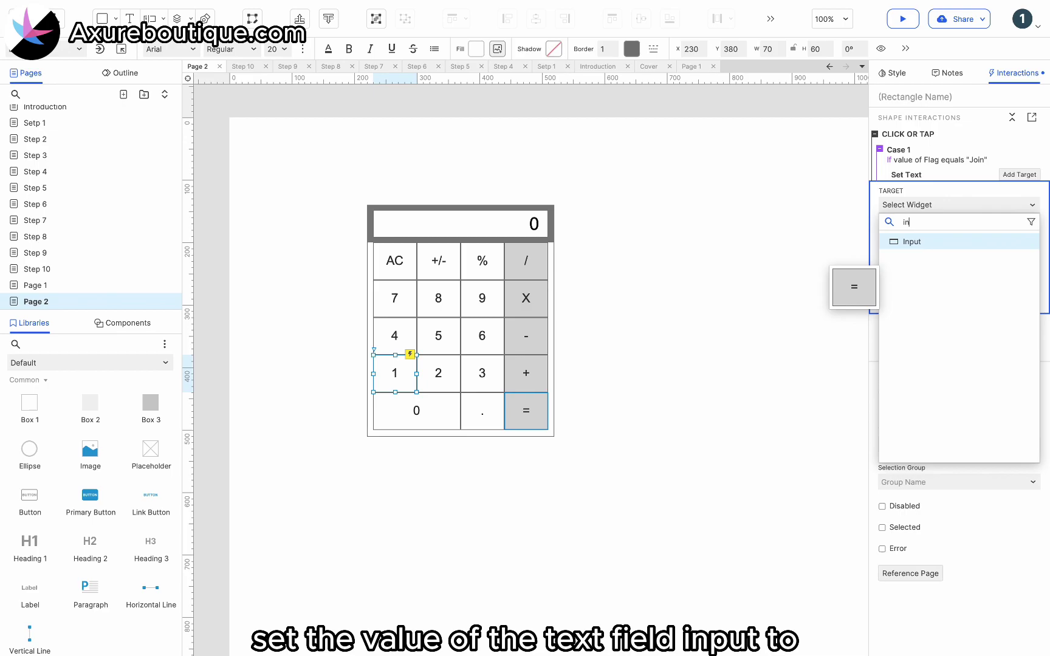
pyautogui.click(910, 243)
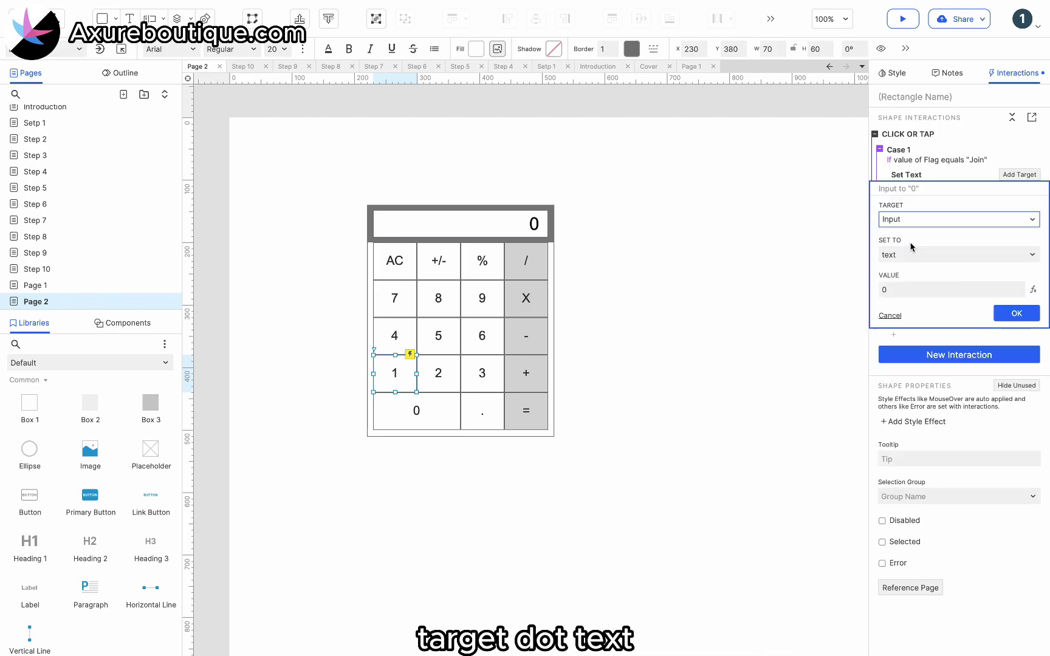
pyautogui.click(916, 289)
pyautogui.hotkey('ctrl', 'a')
pyautogui.write('[[Target.text]][[This.text]]')
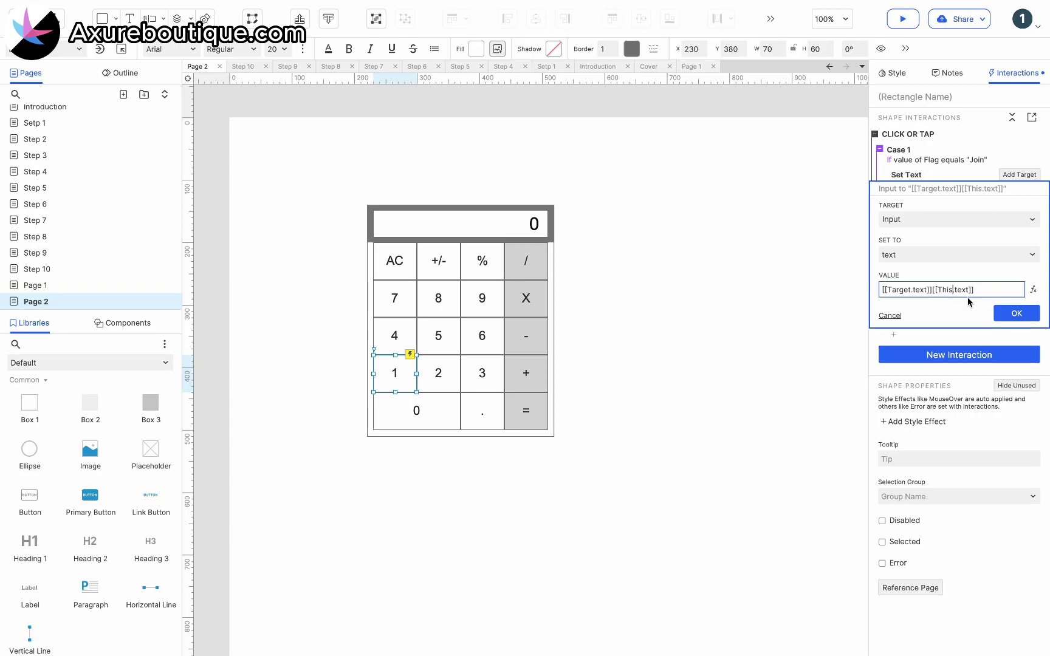
pyautogui.click(1004, 312)
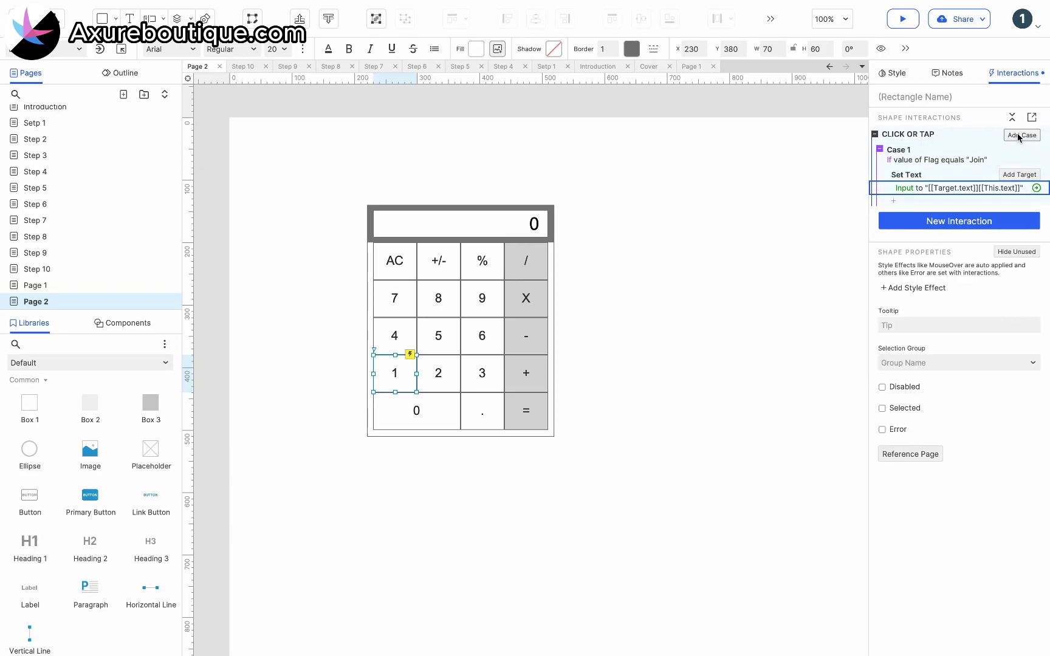
# Add Case 2 to button 1's Click or Tap event with the condition that variable Flag equals the text value Replace.
pyautogui.click(1020, 135)
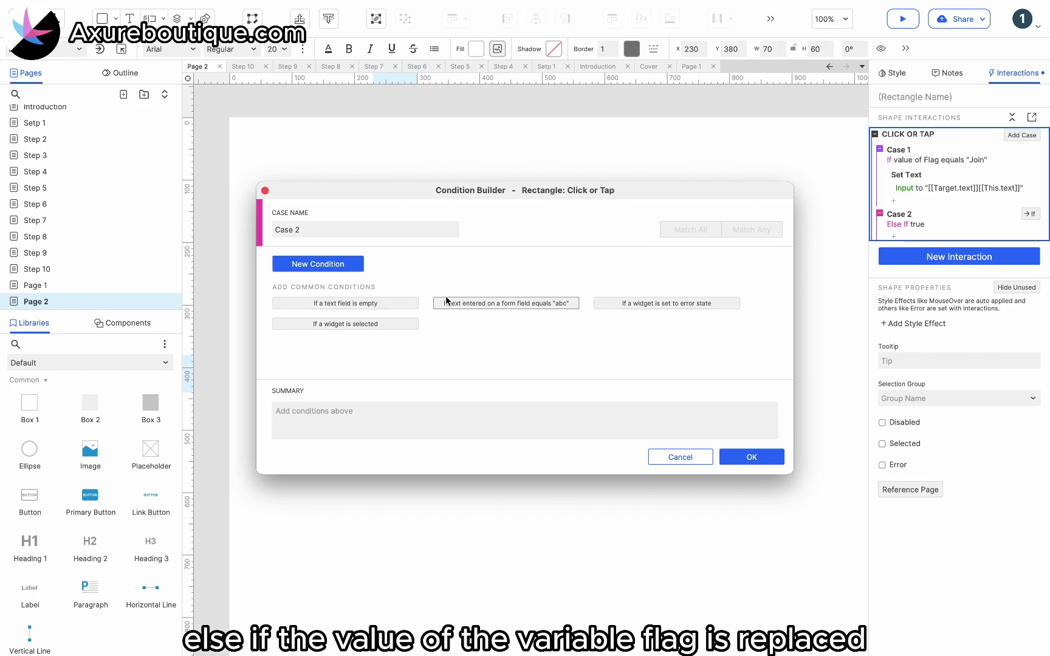
pyautogui.click(338, 266)
pyautogui.click(324, 260)
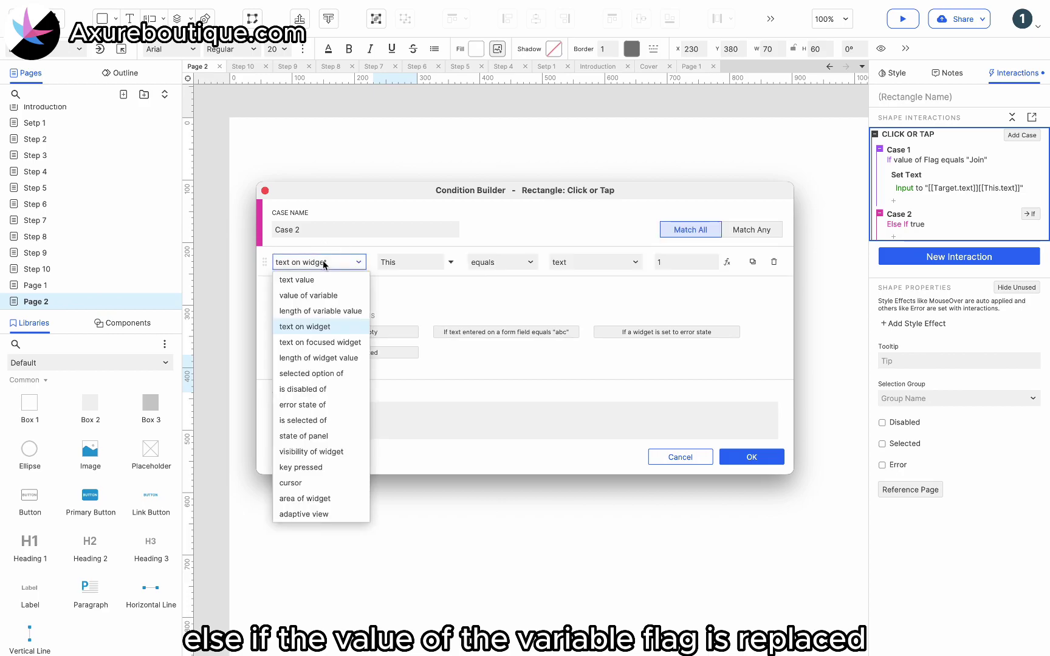
pyautogui.click(317, 292)
pyautogui.click(695, 262)
pyautogui.write('Replace')
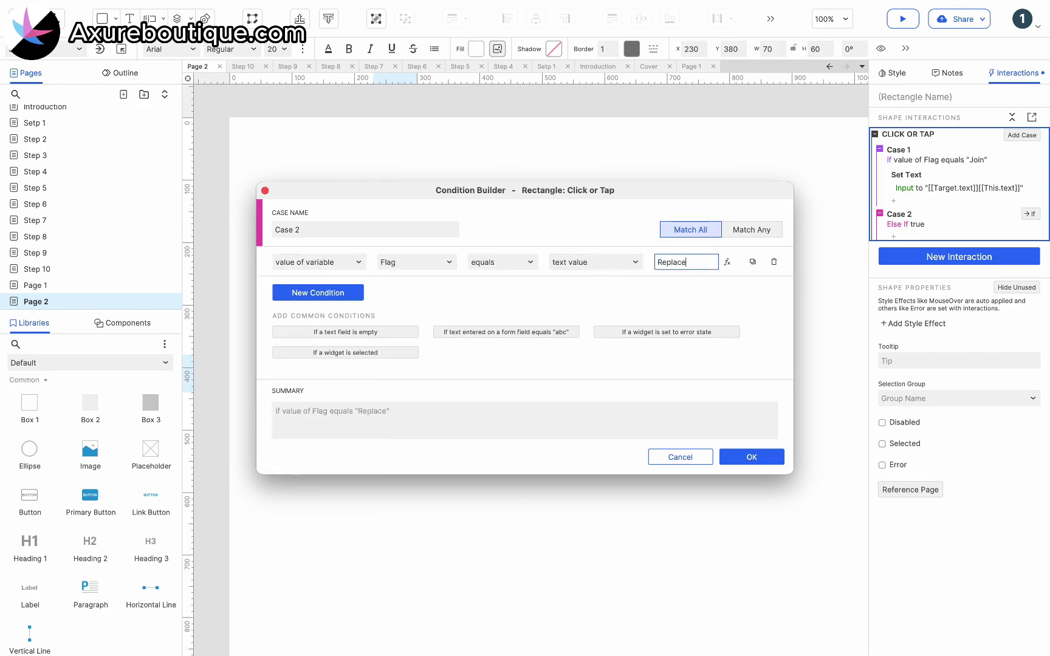
pyautogui.click(751, 457)
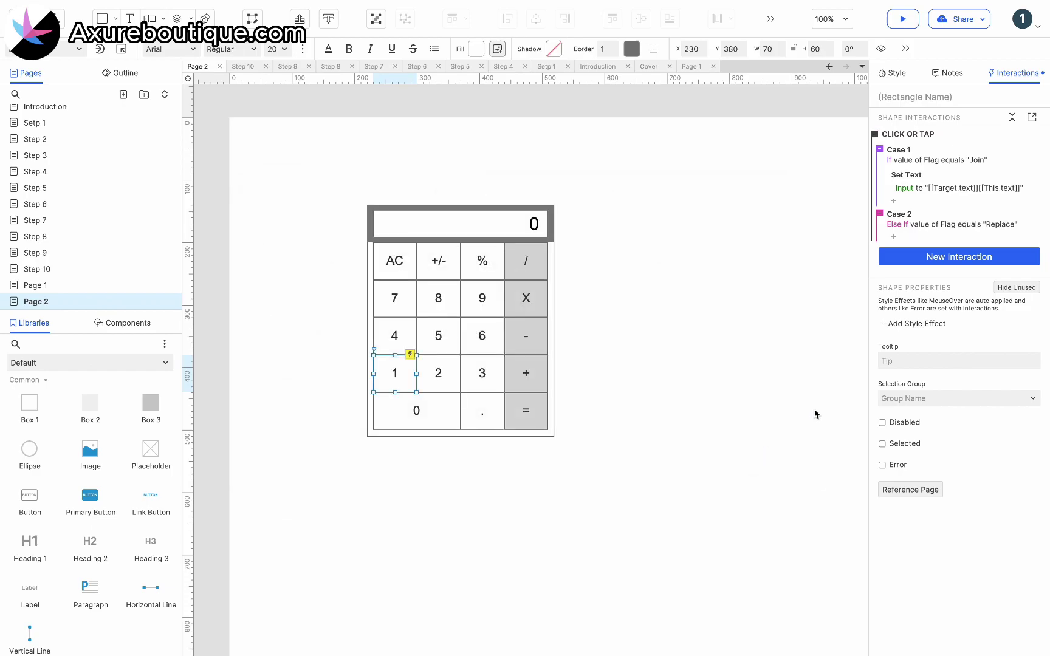
# Add a Set Text action to button 1's Case 2 that sets the Input widget's text to [[This.text]].
pyautogui.click(895, 236)
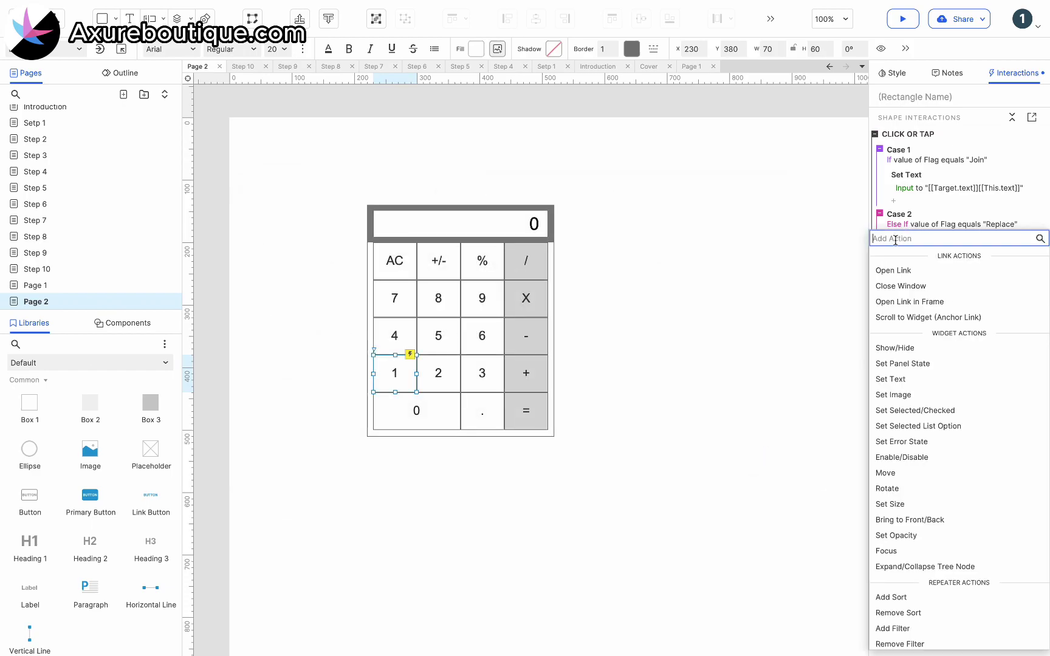
pyautogui.click(903, 380)
pyautogui.click(914, 307)
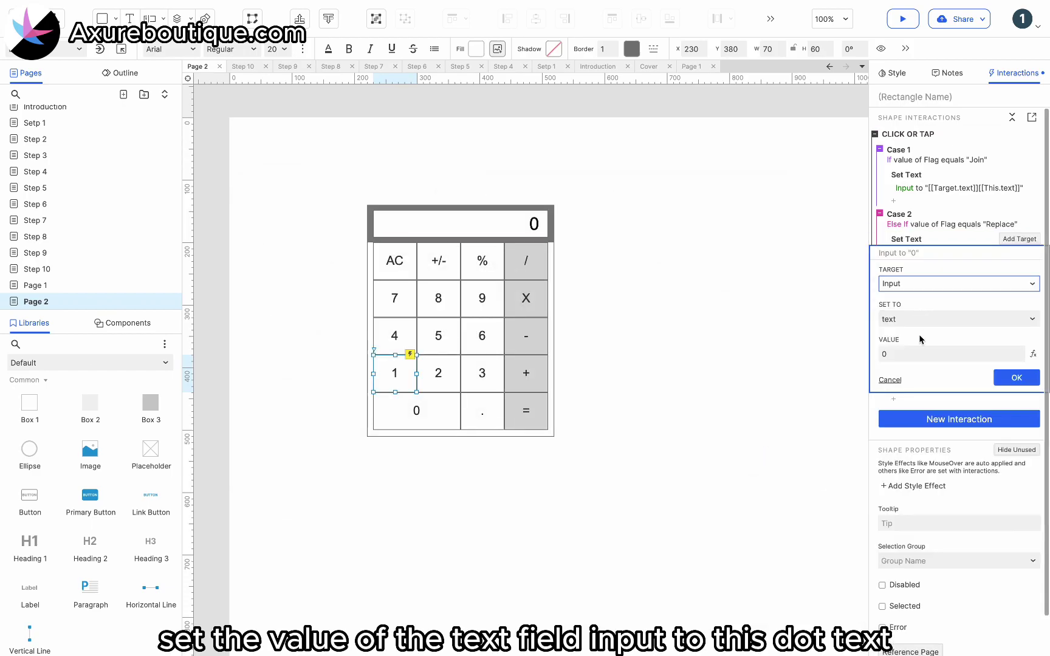
pyautogui.click(916, 353)
pyautogui.hotkey('ctrl', 'a')
pyautogui.write('[[This.text]]')
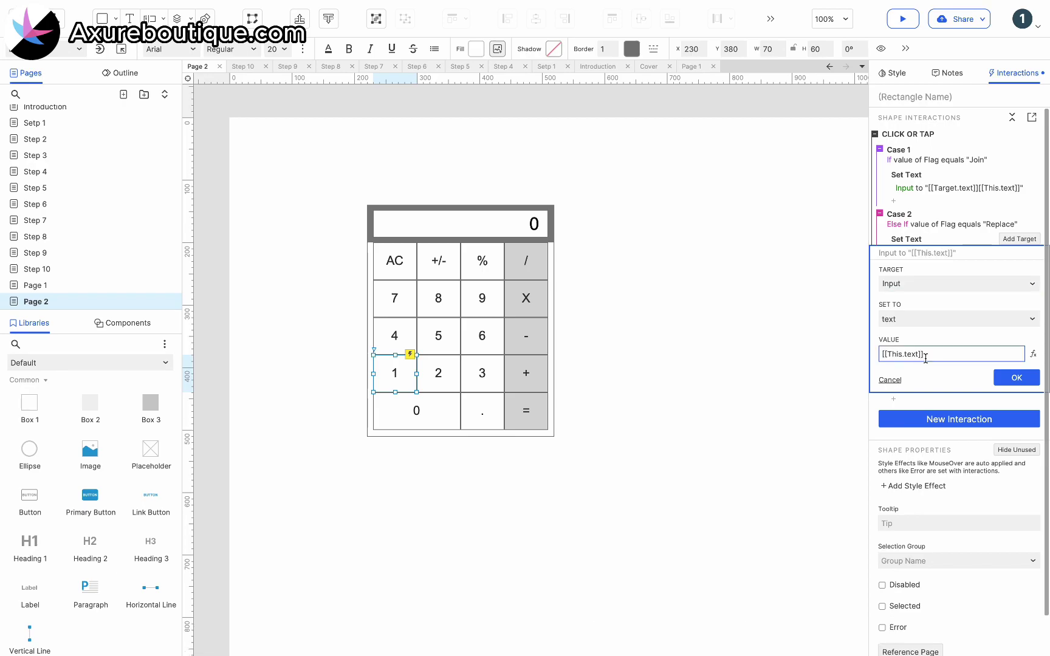
pyautogui.click(1016, 377)
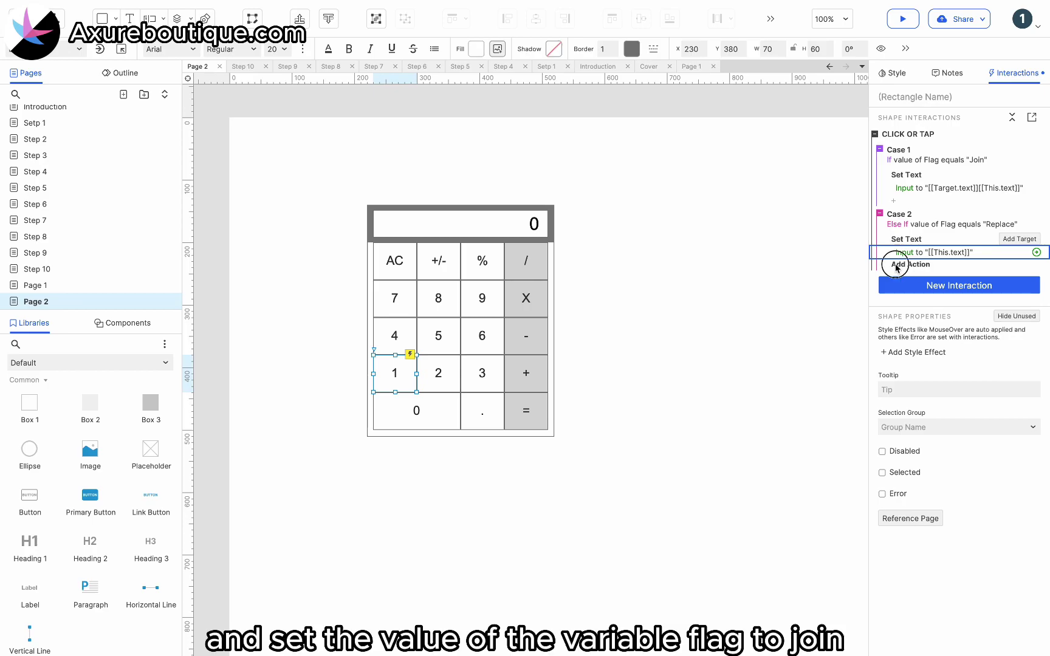
# Add a Set Variable Value action to button 1's Case 2 that sets Flag to the text value Join.
pyautogui.click(895, 265)
pyautogui.scroll(-3, 918, 486)
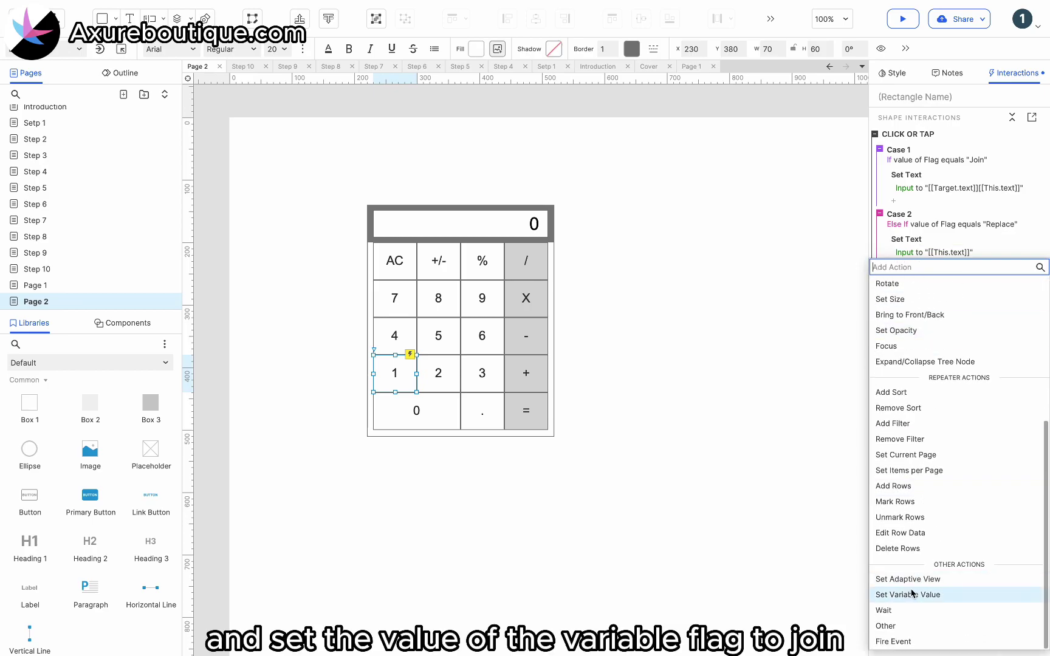
pyautogui.click(911, 596)
pyautogui.click(917, 316)
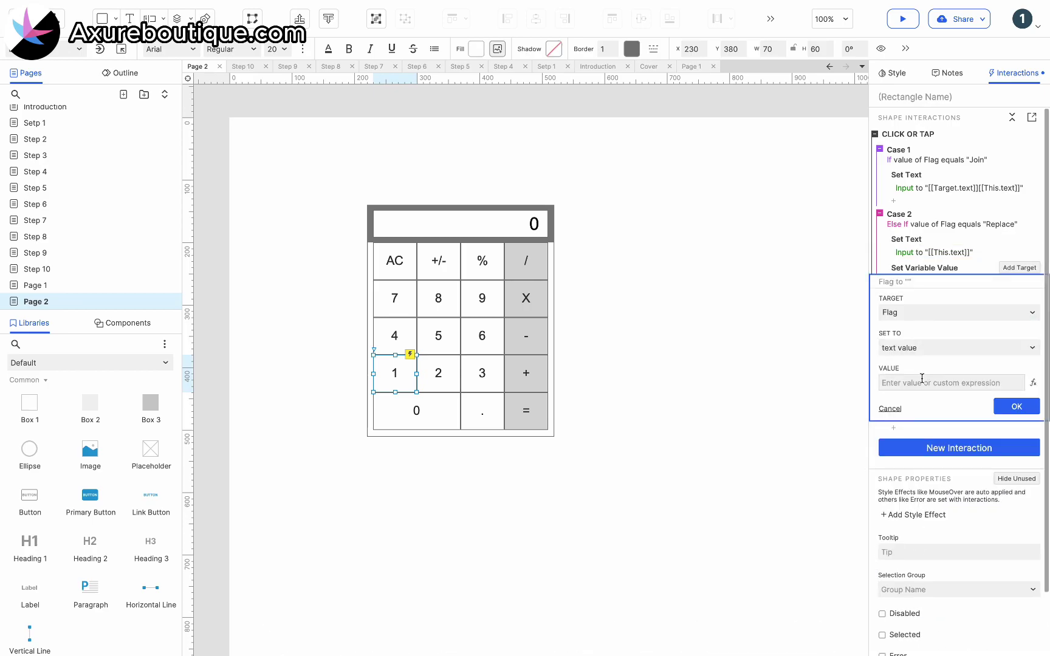
pyautogui.click(948, 383)
pyautogui.write('Join')
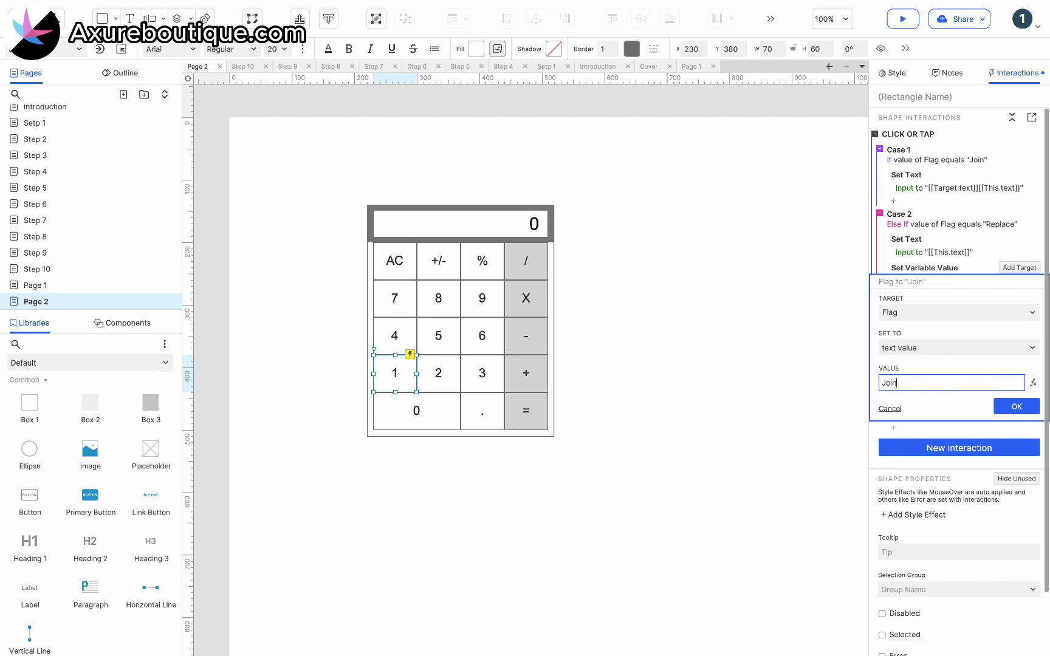
pyautogui.click(1017, 407)
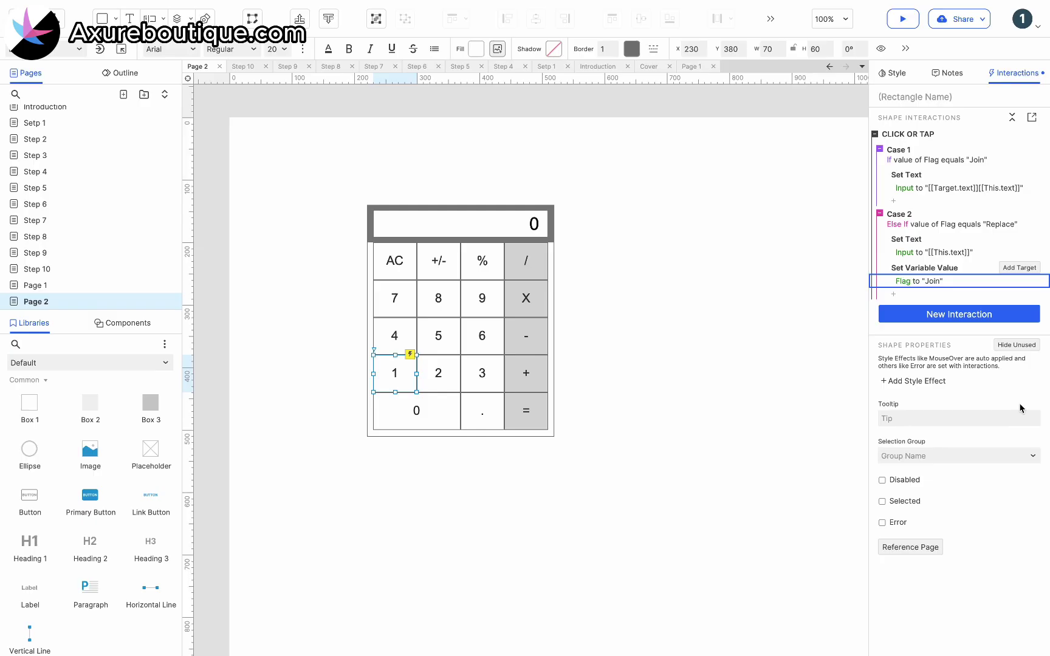
# Give calculator button 0 a Click or Tap interaction and enable cases for it.
pyautogui.click(456, 417)
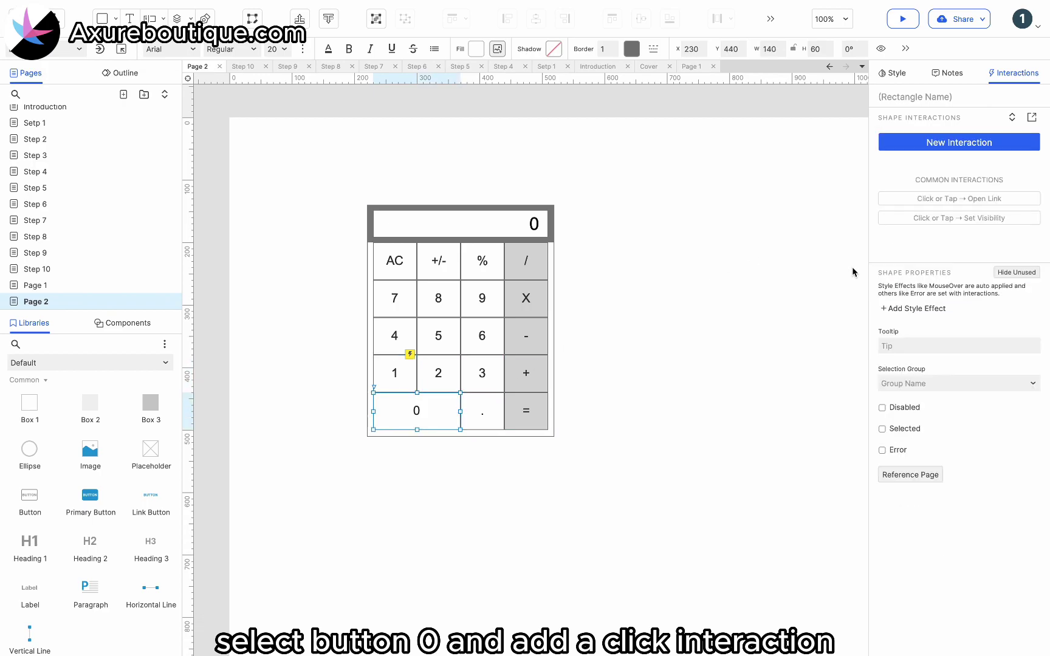
pyautogui.click(926, 143)
pyautogui.click(916, 175)
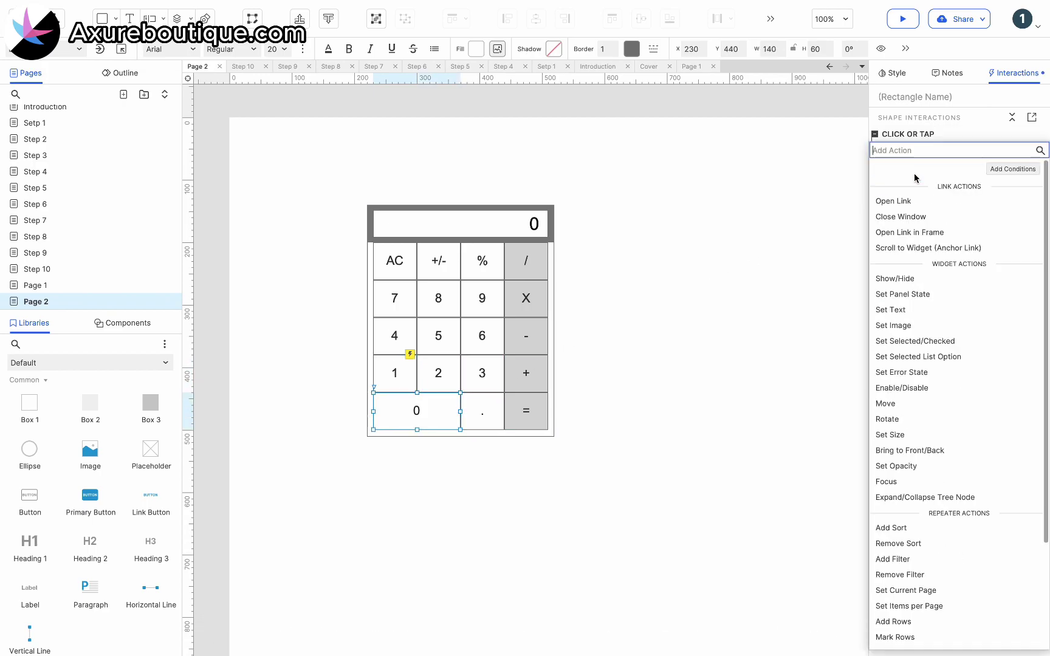
pyautogui.click(1012, 142)
pyautogui.click(1012, 136)
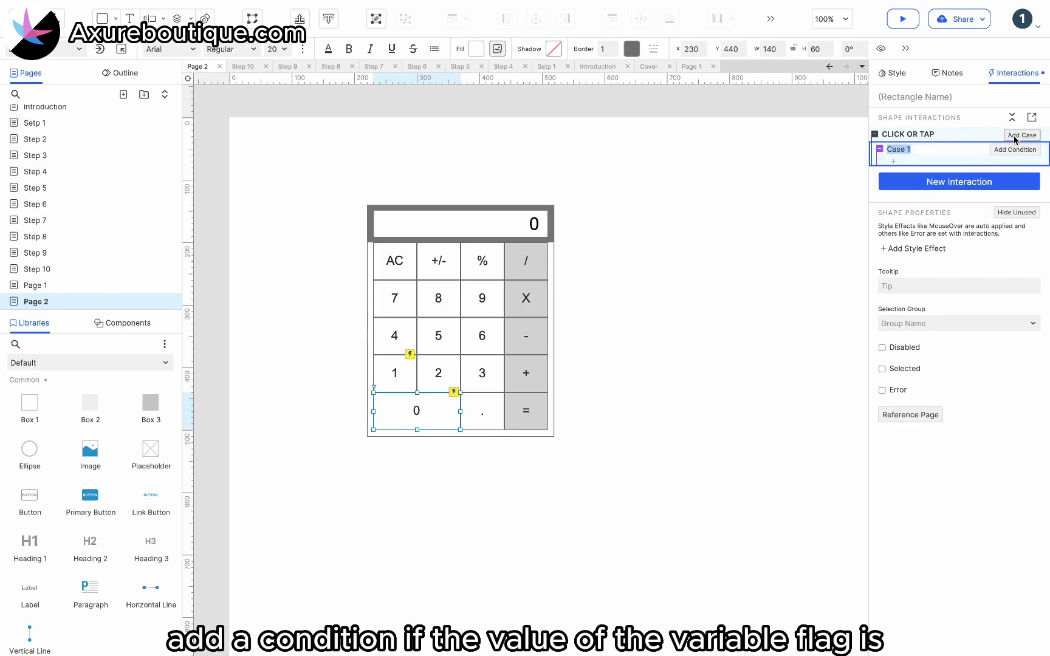
# Add a condition to button 0's Case 1 that the value of variable Flag equals the text value Join.
pyautogui.click(1015, 149)
pyautogui.click(317, 261)
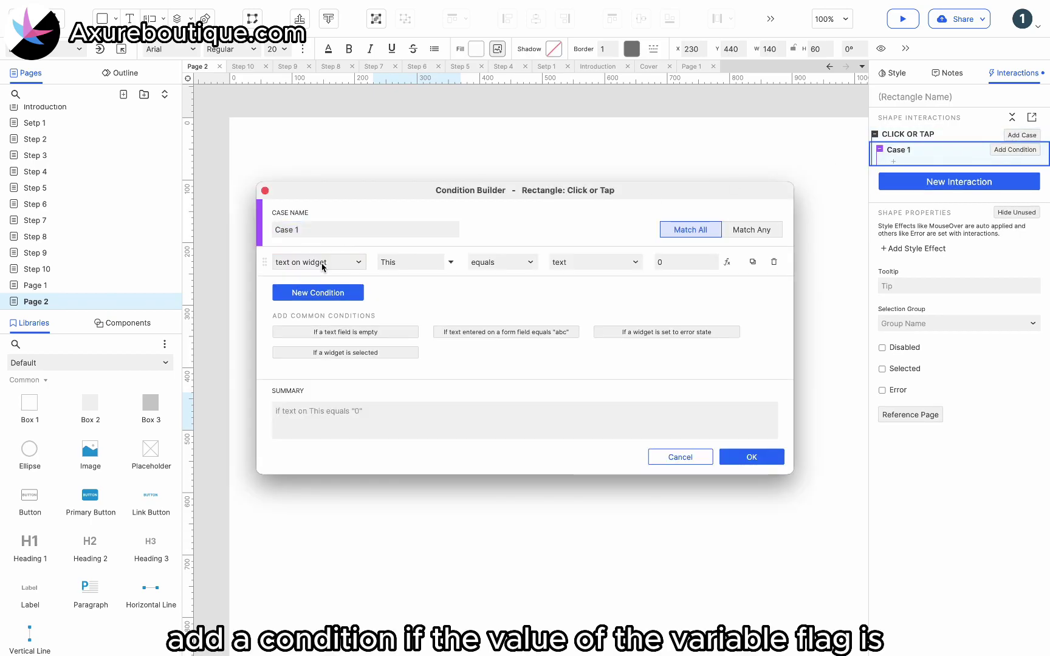
pyautogui.click(313, 262)
pyautogui.click(323, 296)
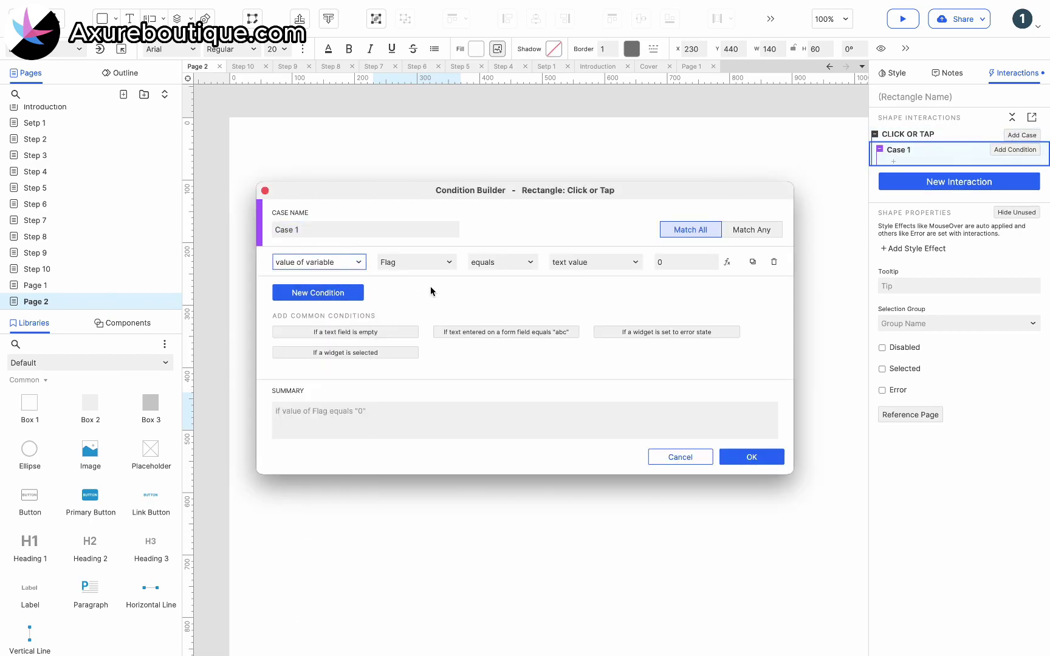
pyautogui.click(672, 262)
pyautogui.write('Join')
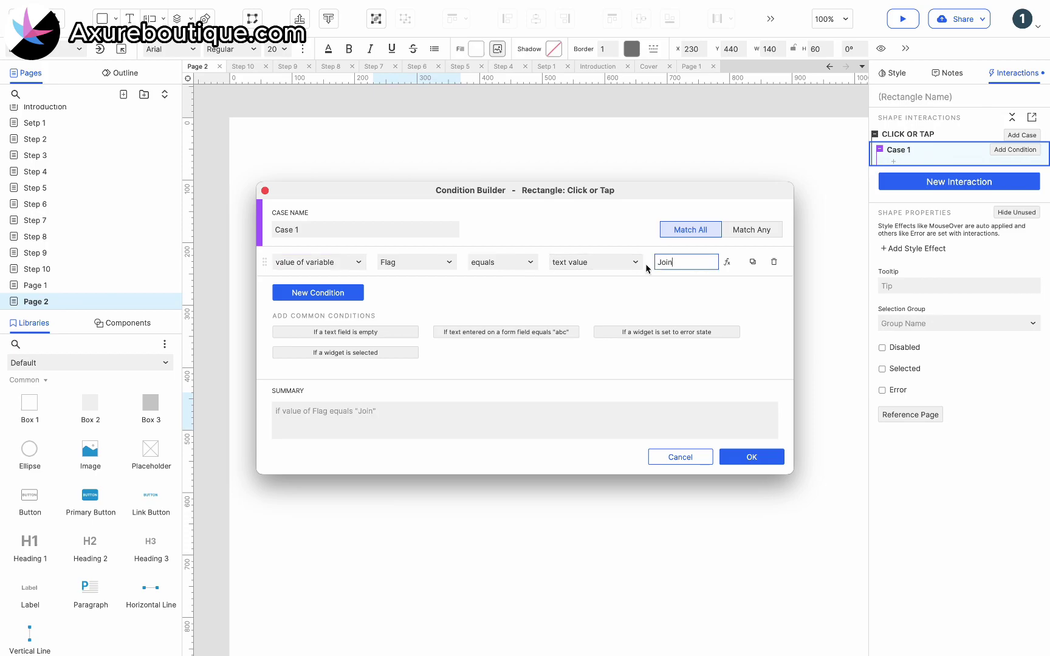
# Add a second condition to button 0's Case 1 that text on the Input widget equals 0, matching any condition.
pyautogui.click(340, 294)
pyautogui.click(753, 231)
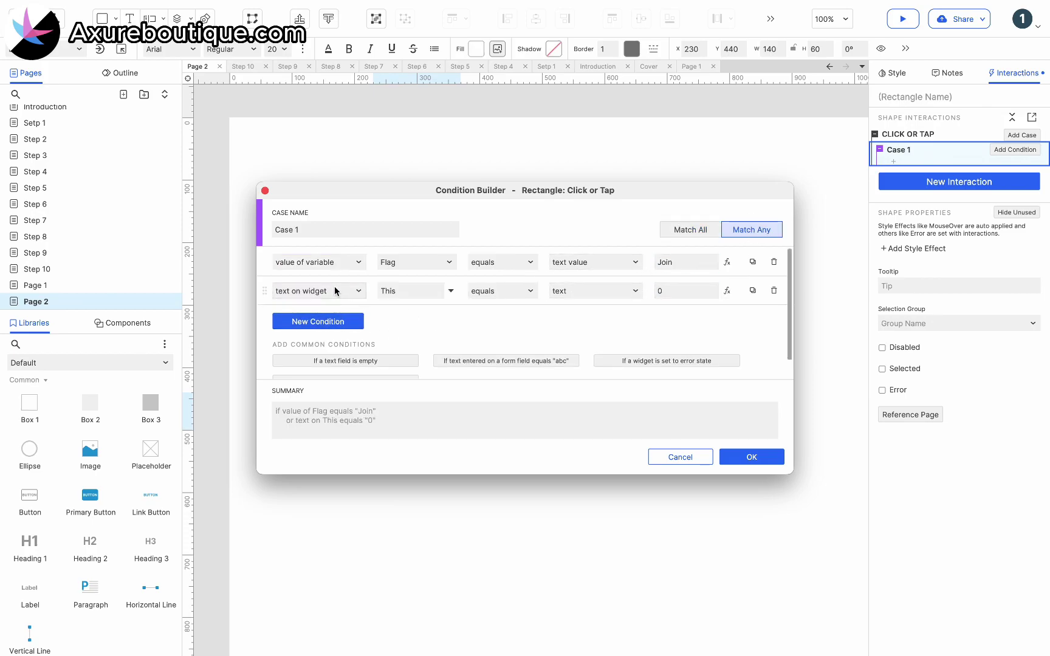
pyautogui.click(412, 292)
pyautogui.write('inp')
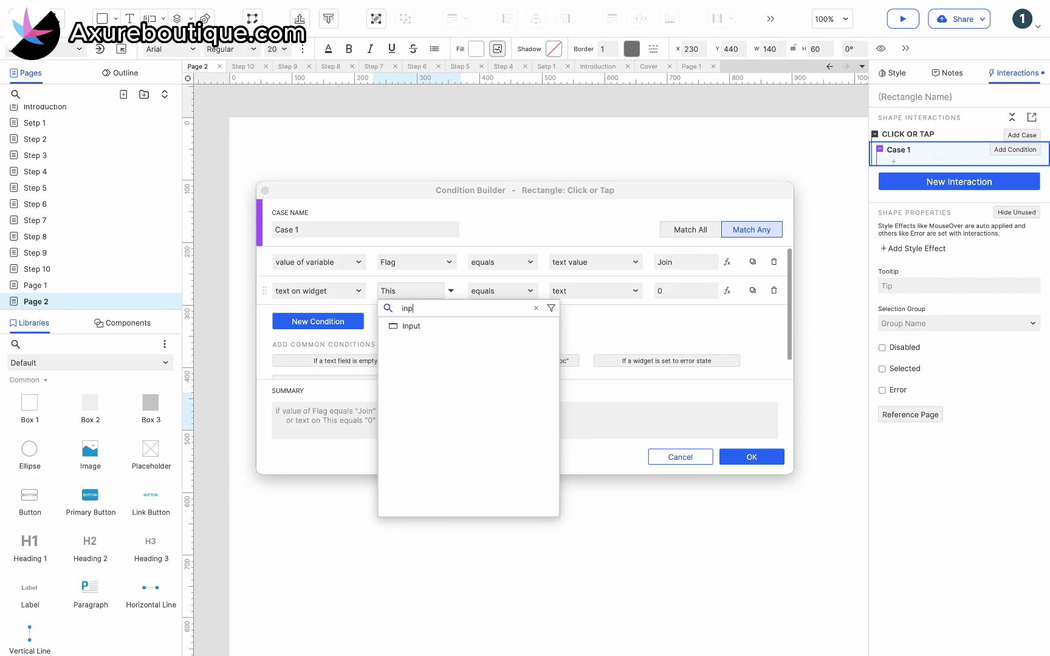
pyautogui.click(401, 326)
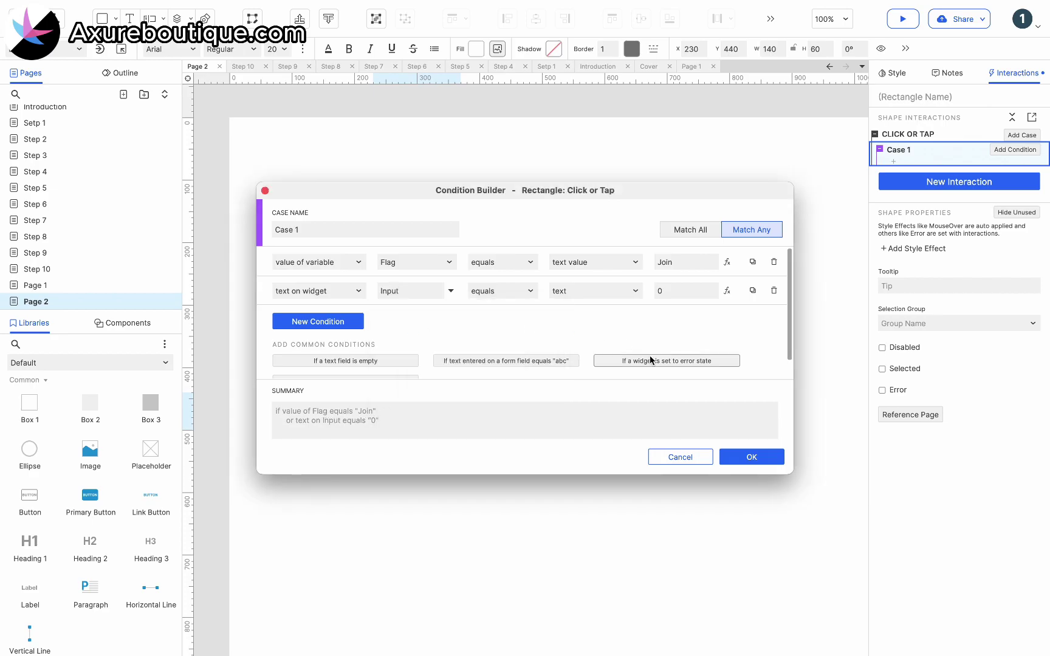
pyautogui.click(752, 457)
# Add a Set Text action to button 0's Case 1 that sets the Input widget's text to [[Target.text]][[This.text]].
pyautogui.click(893, 181)
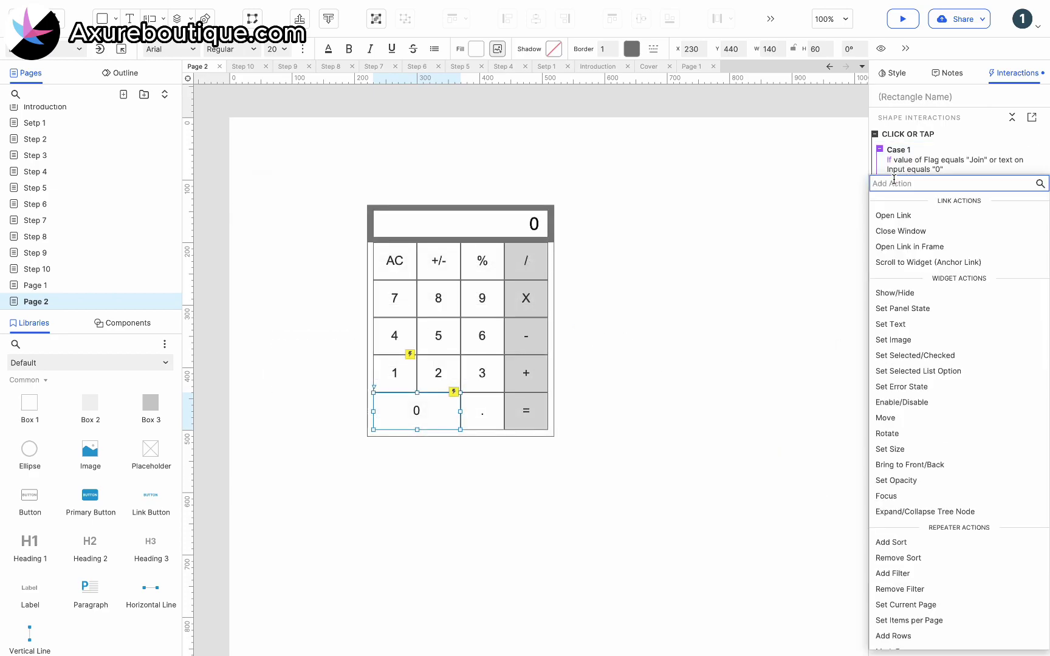
pyautogui.click(912, 329)
pyautogui.write('in')
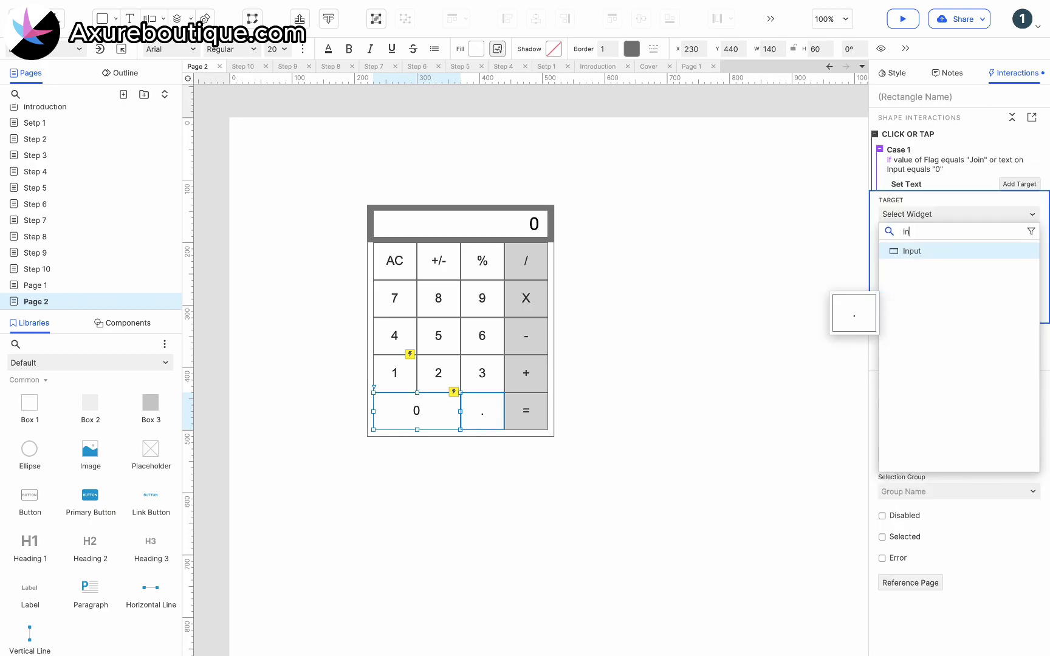
pyautogui.click(905, 254)
pyautogui.click(911, 297)
pyautogui.write('[[Target.text]][[This.text]]')
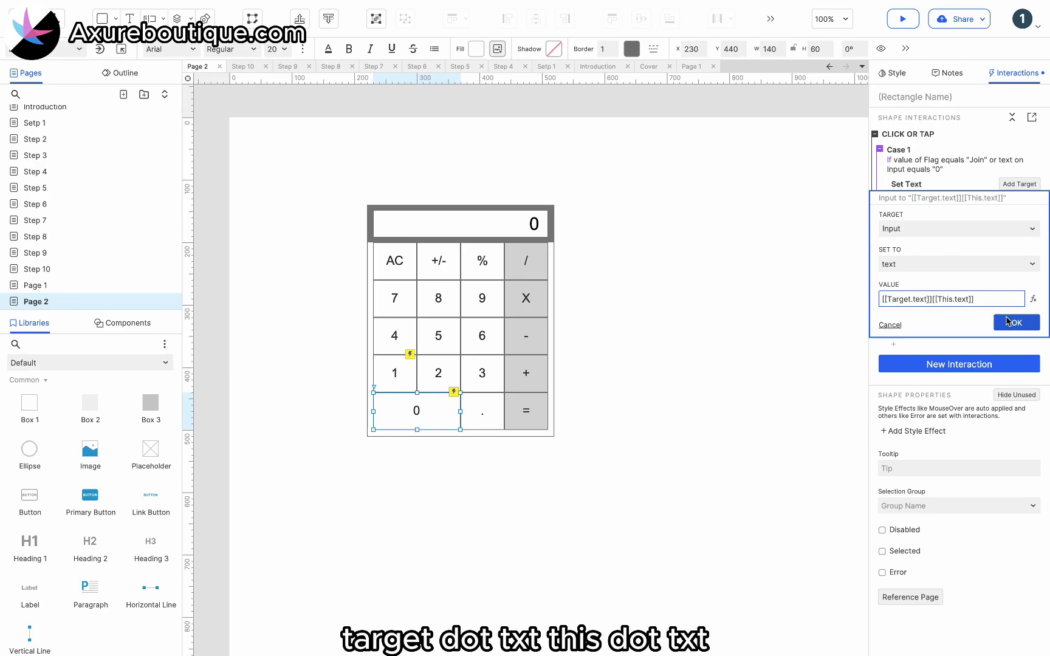
pyautogui.click(1008, 322)
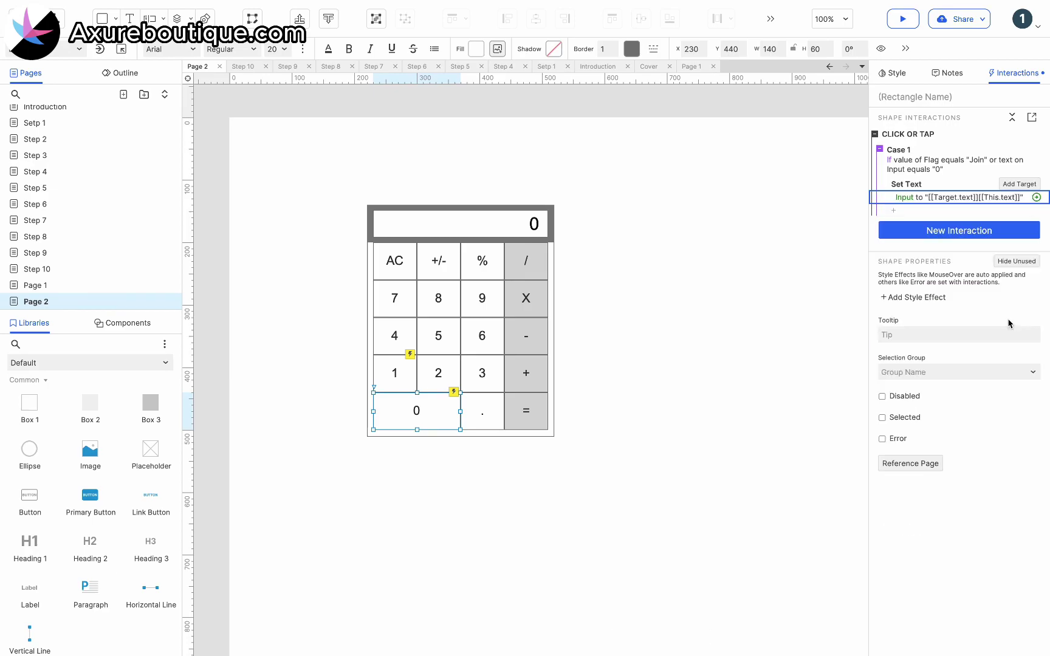
# Add Case 2 to button 0's Click or Tap event with the condition that variable Flag equals the text value Replace.
pyautogui.click(1021, 135)
pyautogui.click(298, 265)
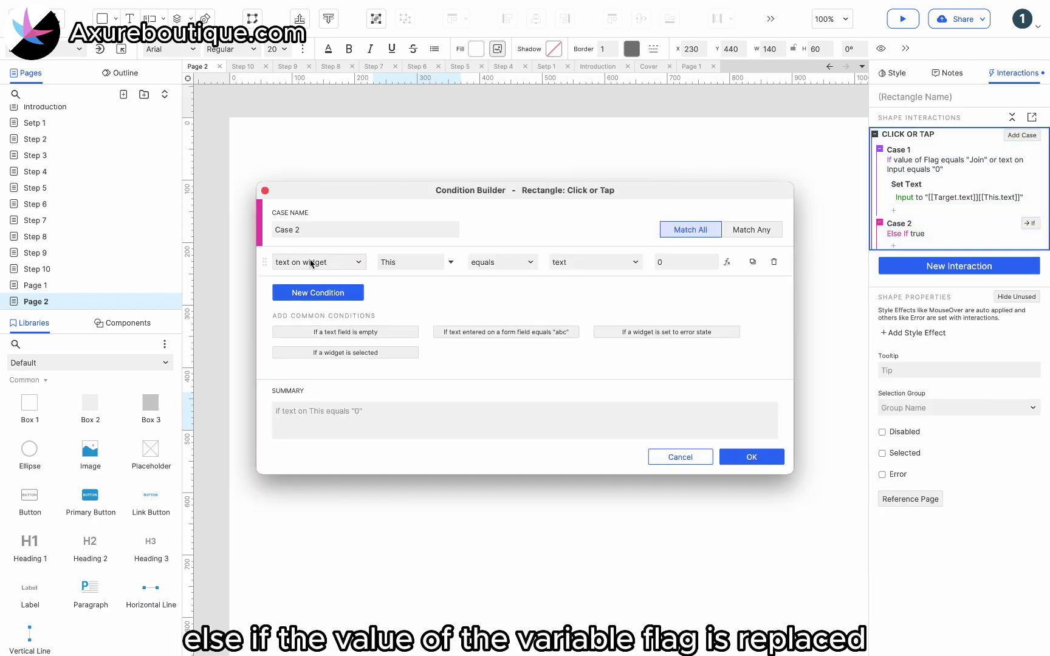
pyautogui.click(312, 262)
pyautogui.click(317, 295)
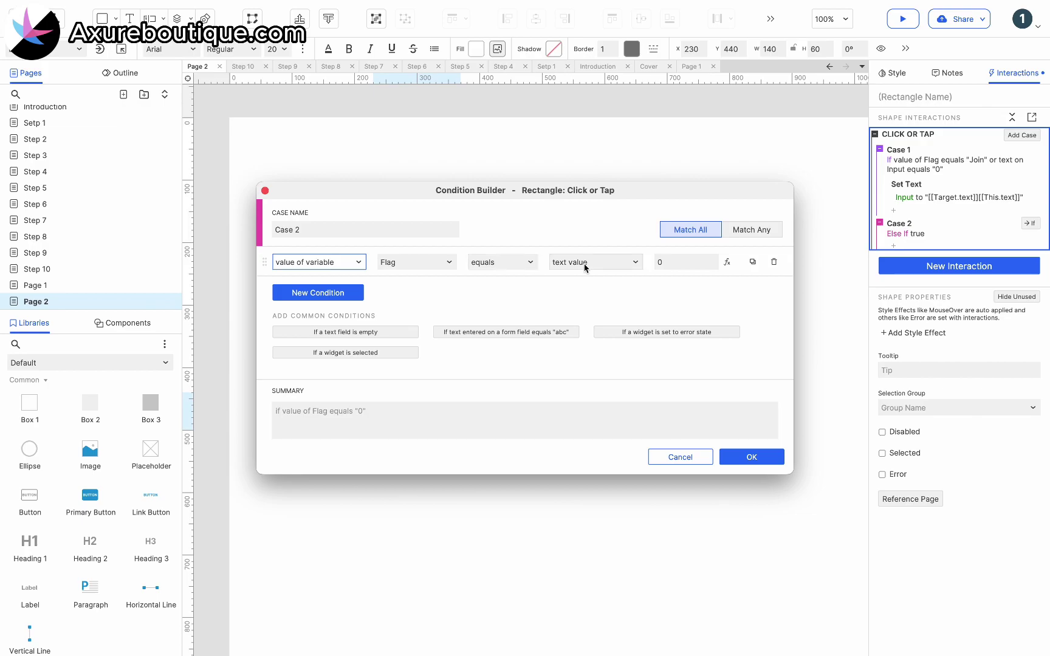
pyautogui.click(680, 262)
pyautogui.write('Replace')
pyautogui.click(739, 457)
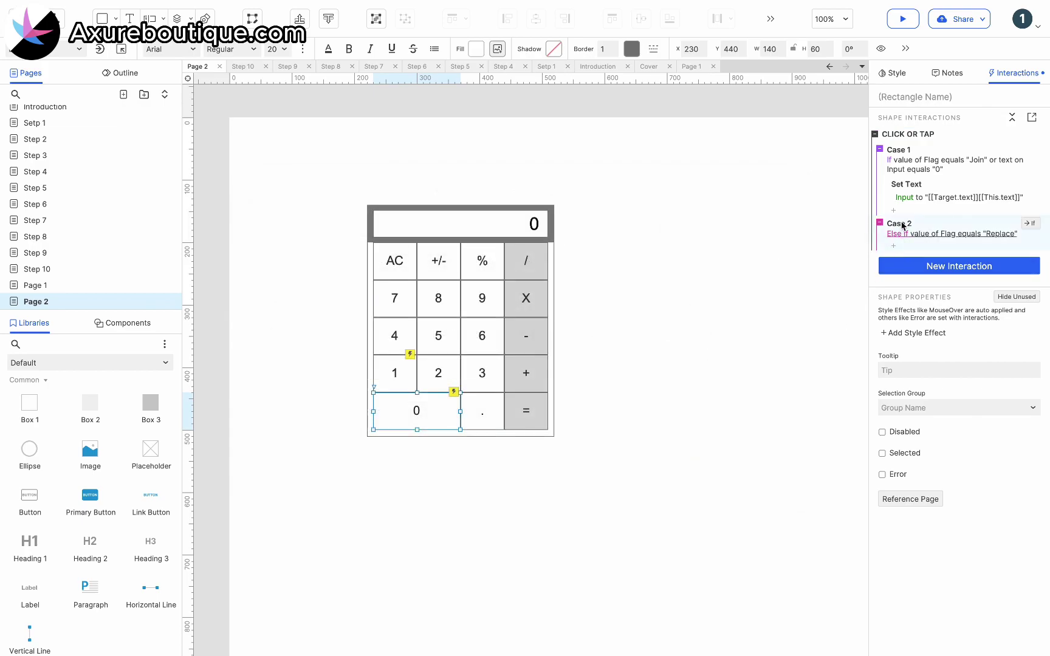
# Copy the Set Text action from button 0's Case 1 into Case 2 and set the copy's value to 0.
pyautogui.click(906, 184)
pyautogui.hotkey('ctrl', 'c')
pyautogui.click(899, 223)
pyautogui.hotkey('ctrl', 'v')
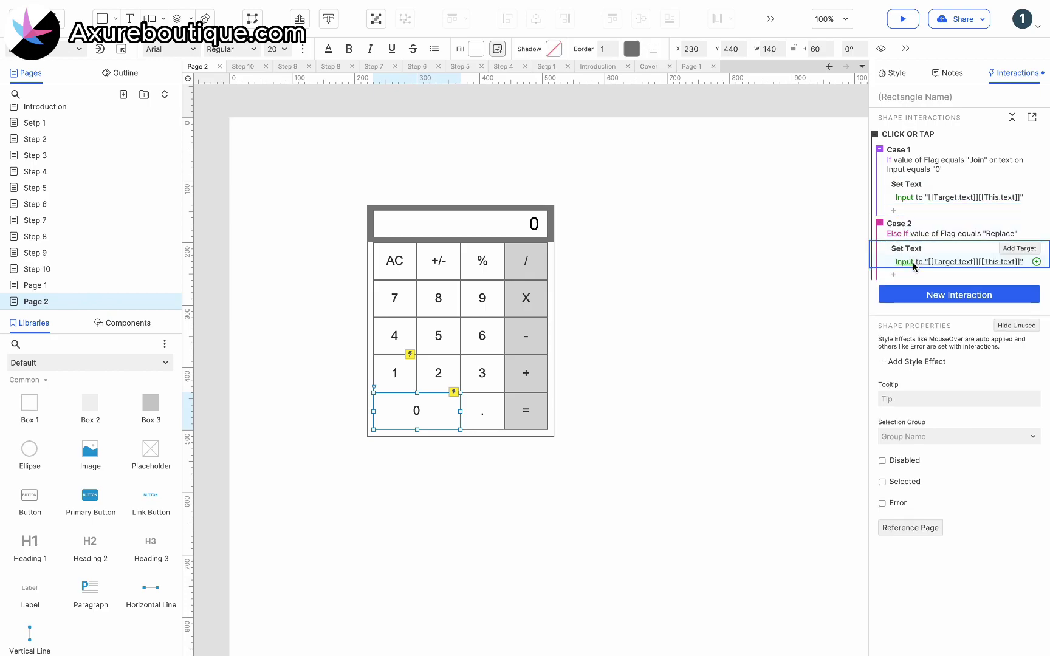
pyautogui.click(918, 263)
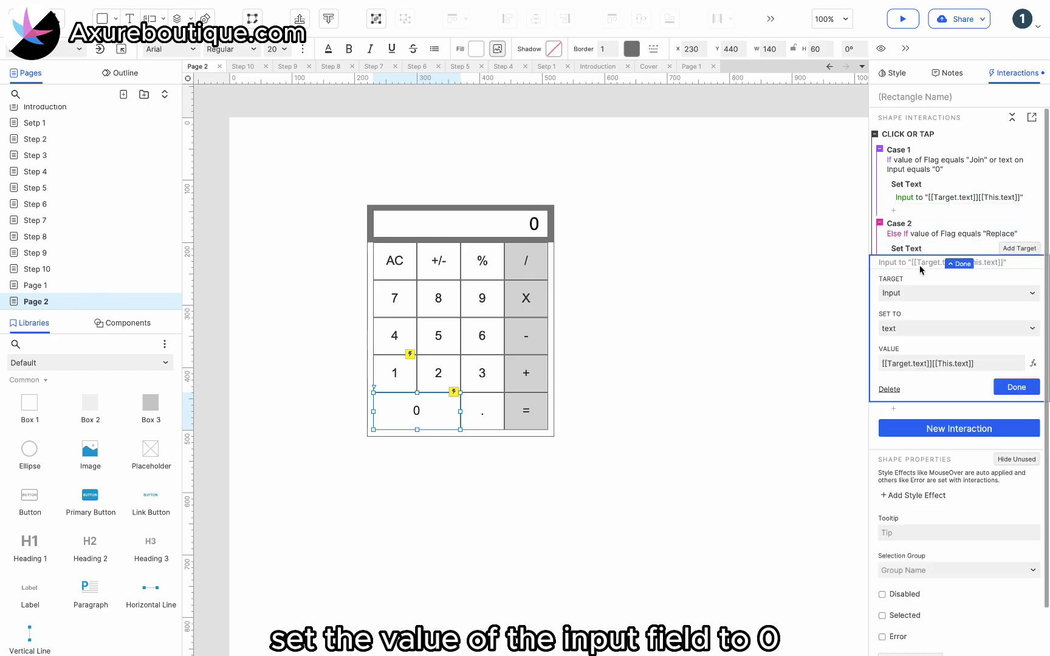
pyautogui.click(935, 367)
pyautogui.write('0')
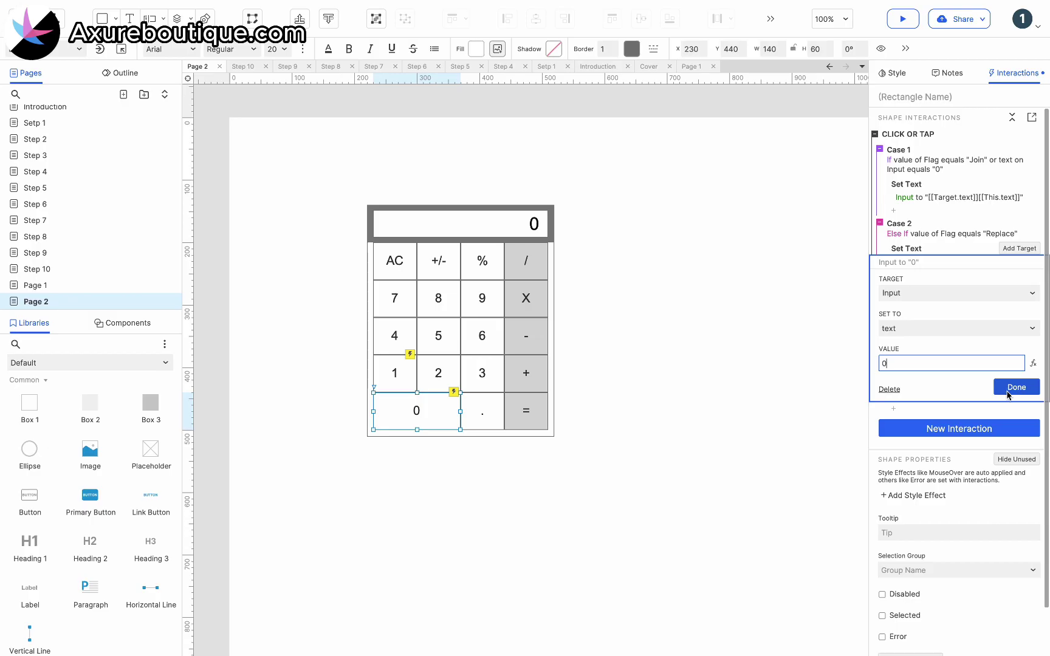
pyautogui.click(1017, 387)
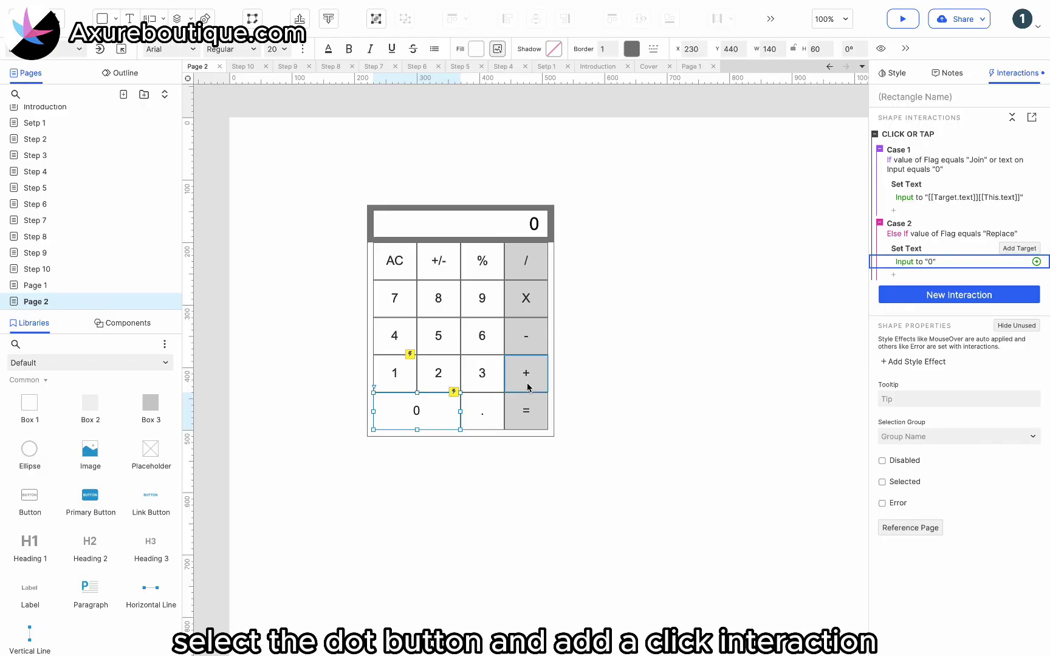
# Give the calculator's dot button a Click or Tap interaction and enable cases for it.
pyautogui.click(491, 401)
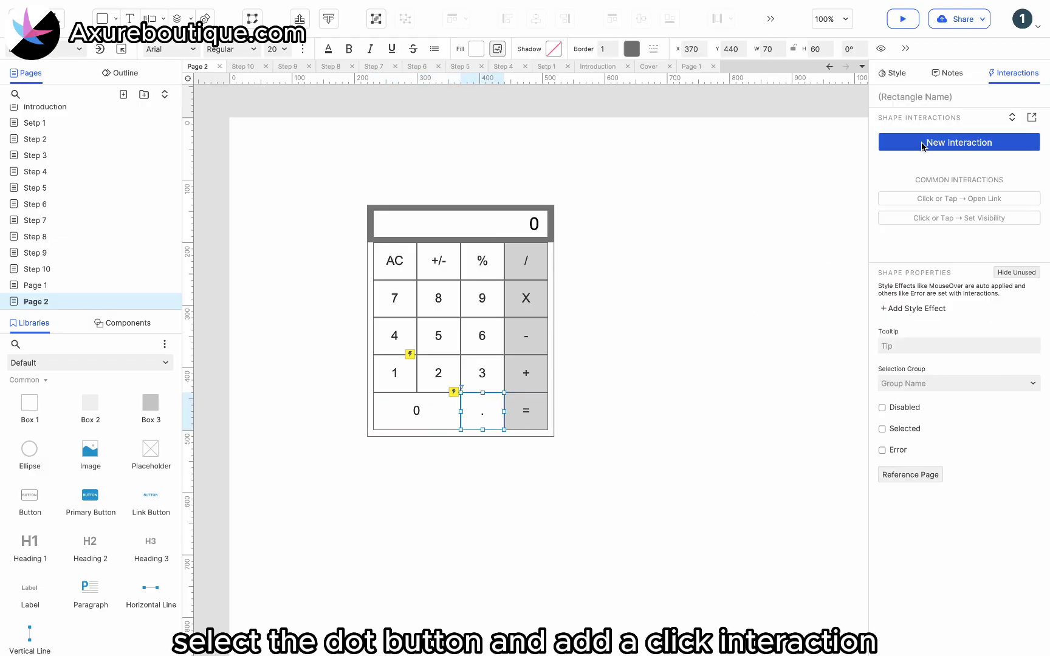
pyautogui.click(959, 142)
pyautogui.click(887, 173)
pyautogui.click(1020, 141)
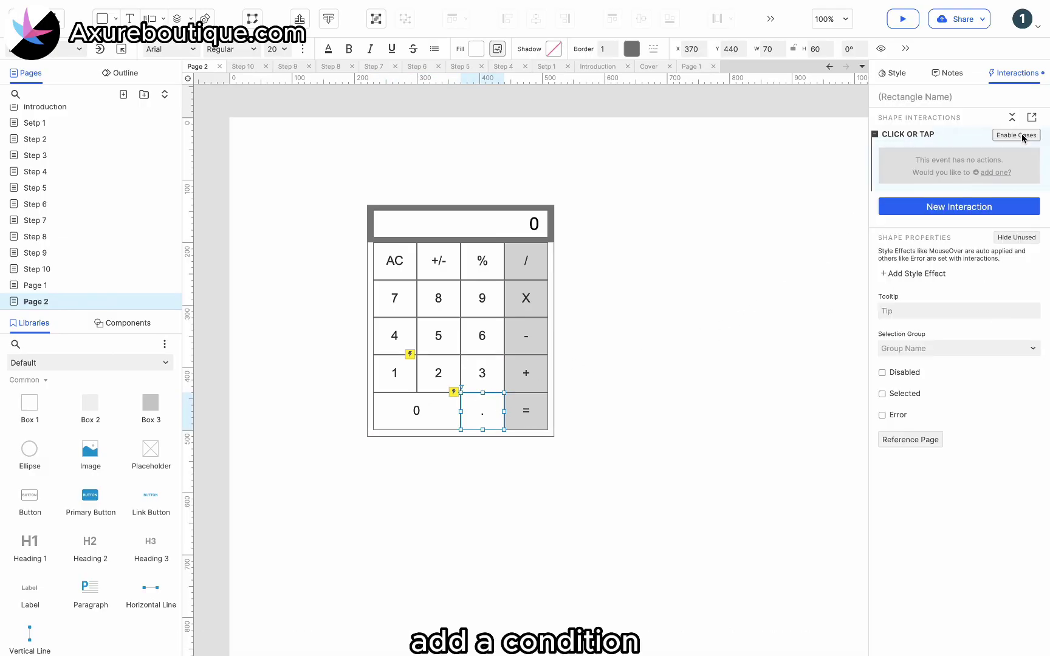
pyautogui.click(1021, 135)
# Add a condition to the dot button's Case 1 that text on the Input widget does not contain ".".
pyautogui.click(1015, 150)
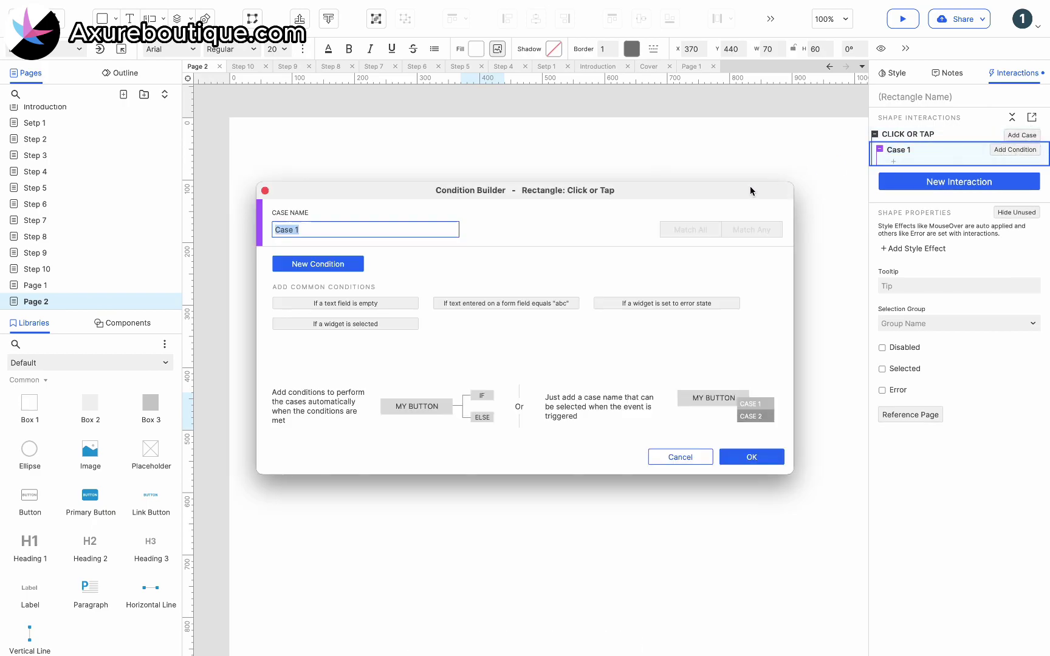
pyautogui.click(317, 263)
pyautogui.click(394, 262)
pyautogui.write('i')
pyautogui.press('BackSpace')
pyautogui.write('i')
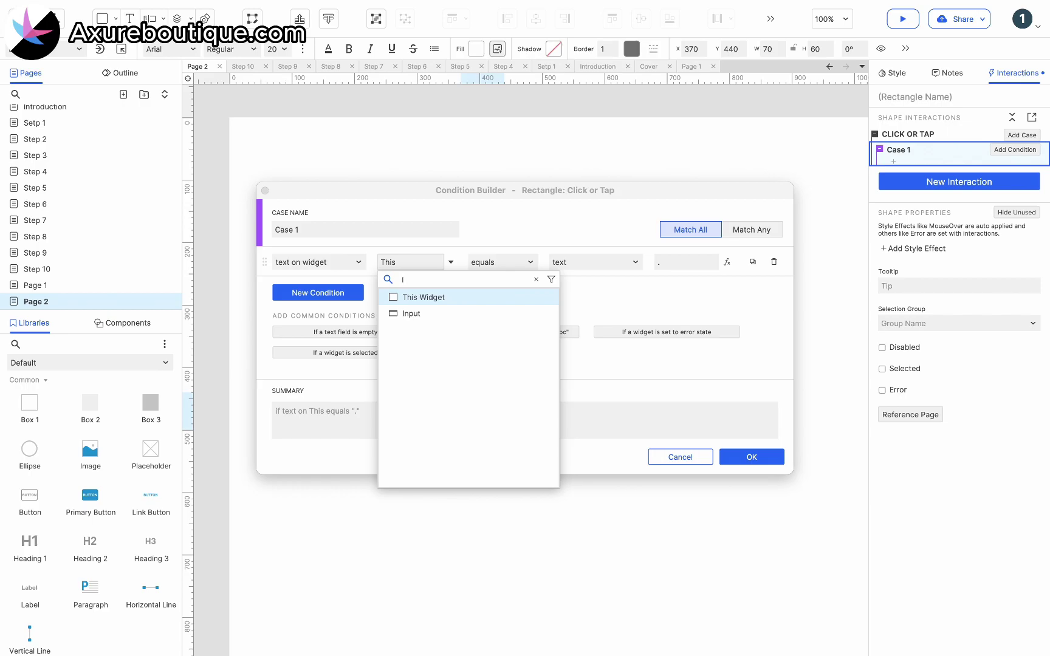
pyautogui.click(411, 313)
pyautogui.click(495, 262)
pyautogui.click(504, 327)
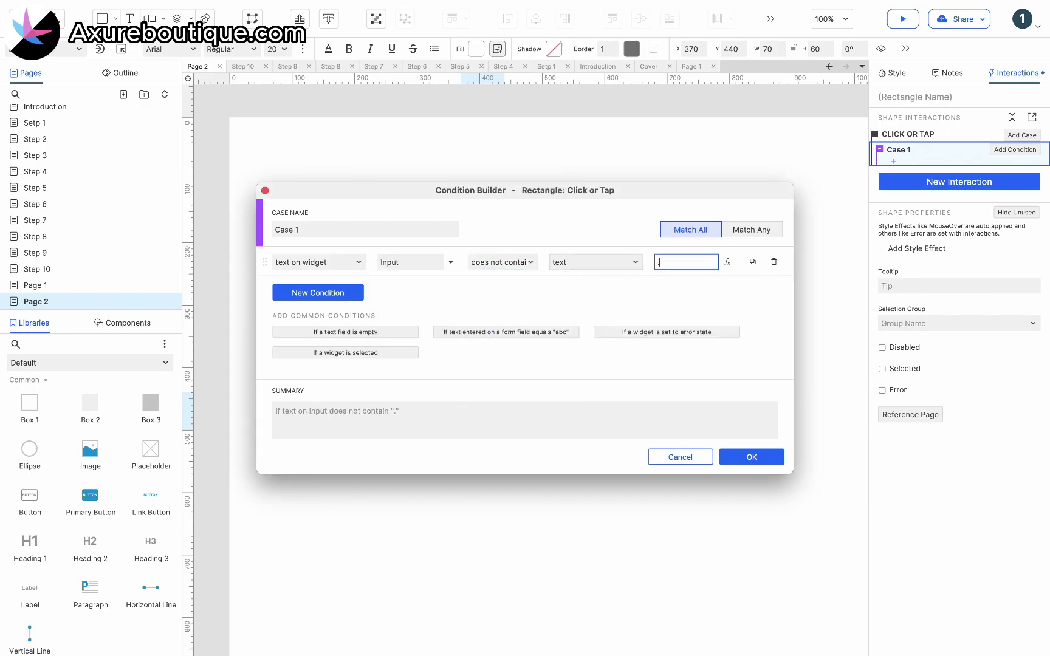
# Add a second condition to the dot button's Case 1 that variable Flag equals the text value Join, matching all conditions.
pyautogui.click(317, 292)
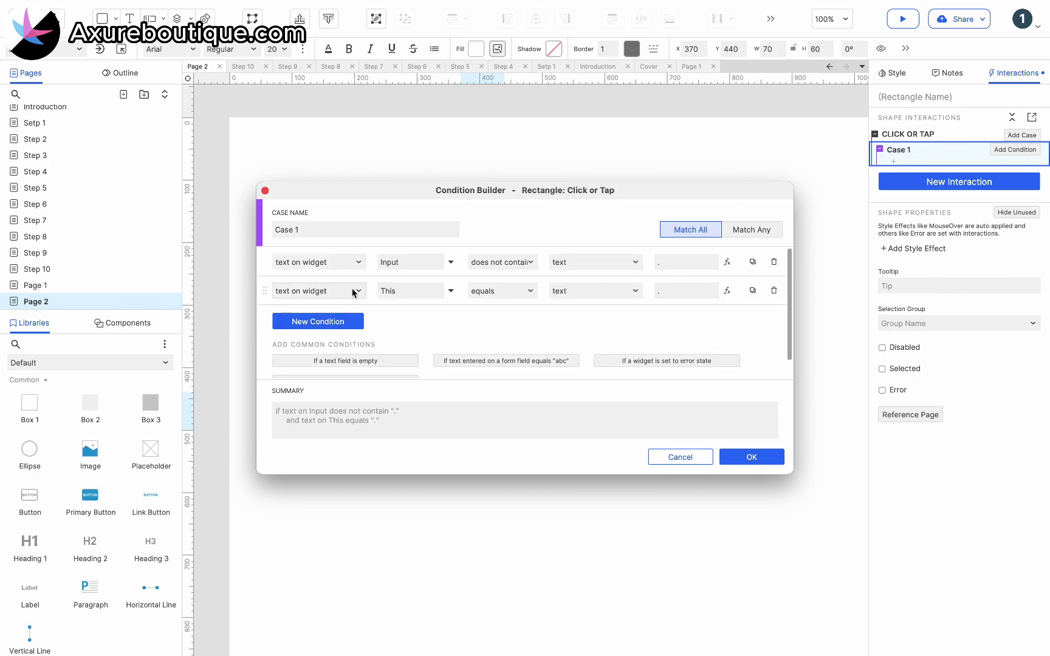
pyautogui.click(318, 291)
pyautogui.click(327, 329)
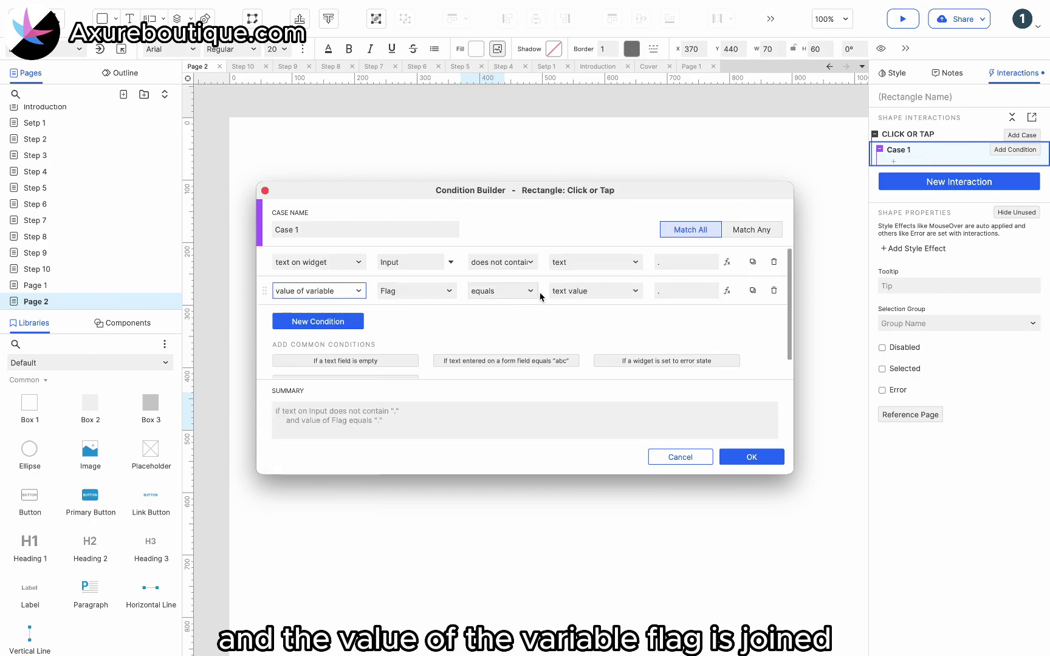
pyautogui.click(684, 290)
pyautogui.write('Join')
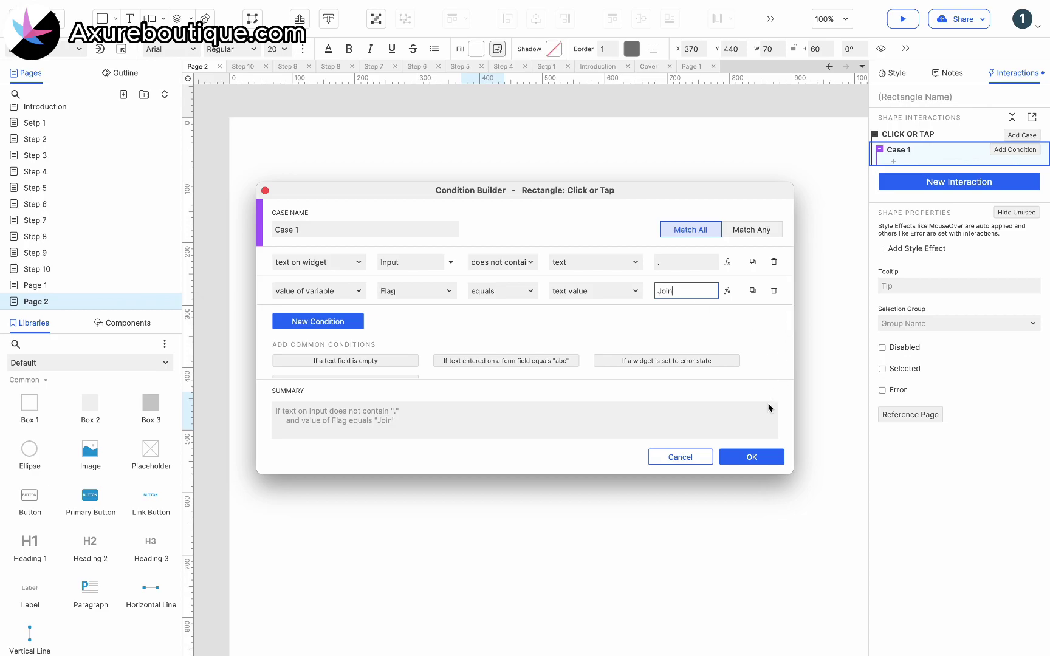
pyautogui.click(752, 457)
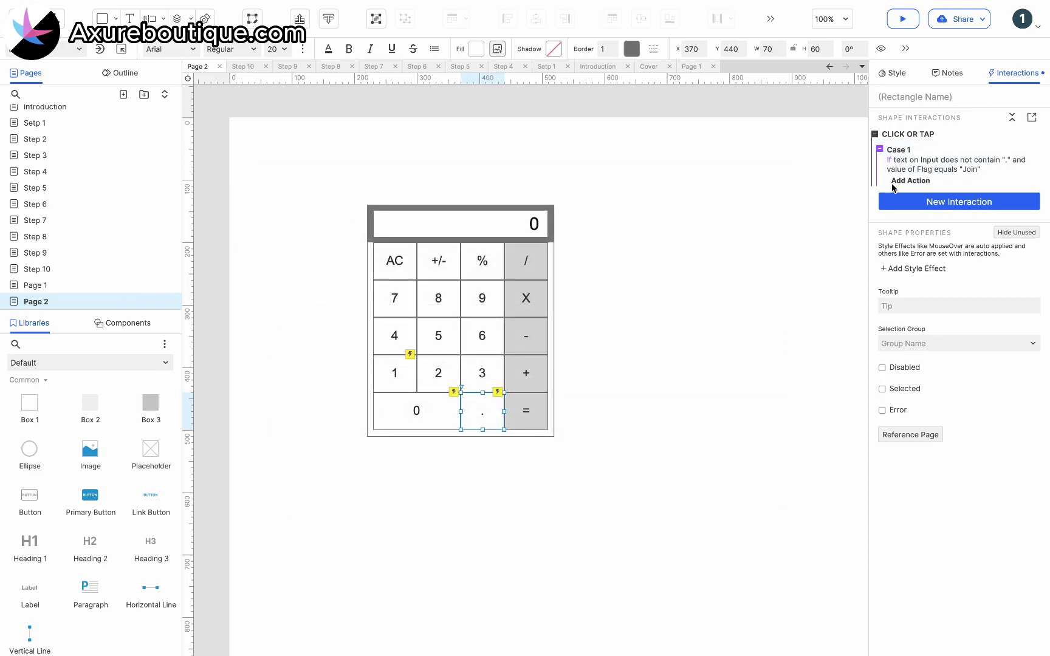
# Add a Set Text action to the dot button's Case 1 that sets the Input widget's text to [[Target.text]].
pyautogui.click(912, 325)
pyautogui.write('i')
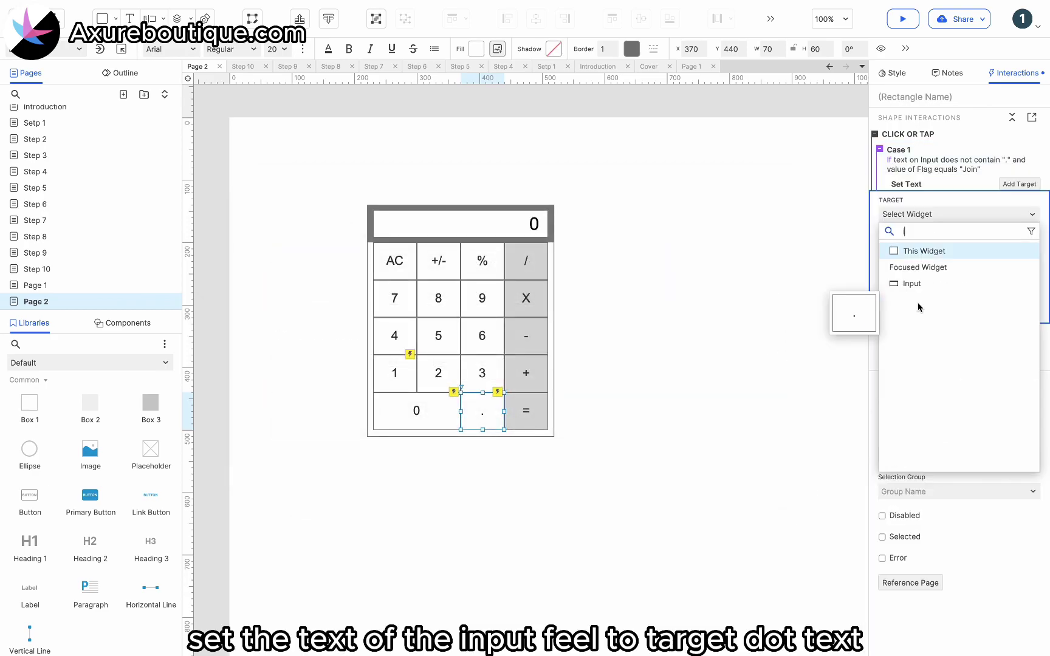
pyautogui.click(911, 284)
pyautogui.click(904, 299)
pyautogui.write('0')
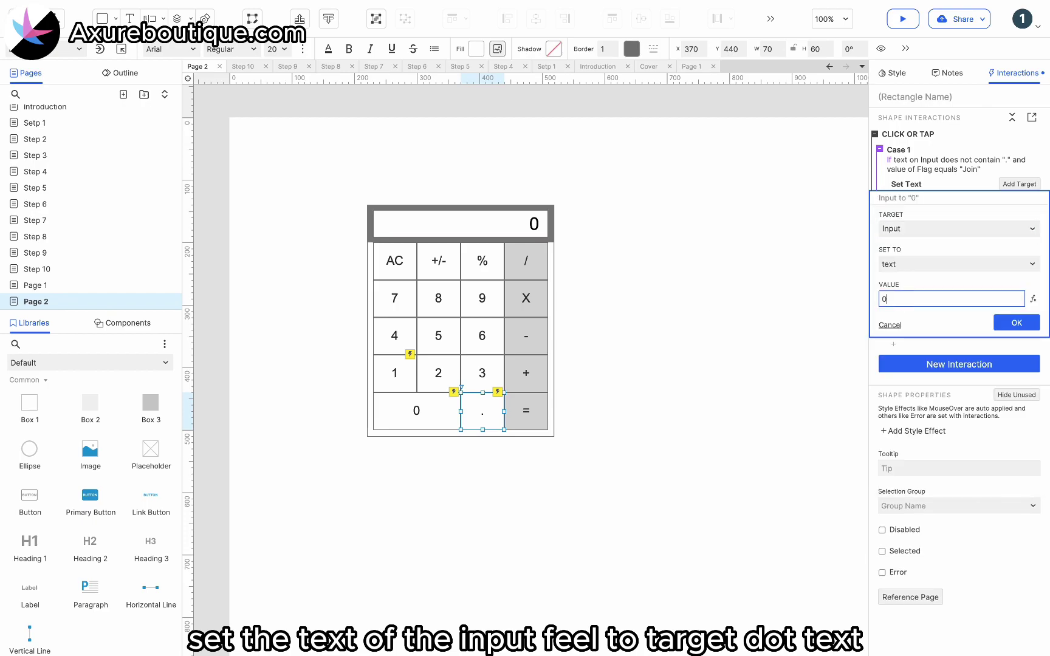
pyautogui.press('BackSpace')
pyautogui.press('super+v')
pyautogui.click(1017, 323)
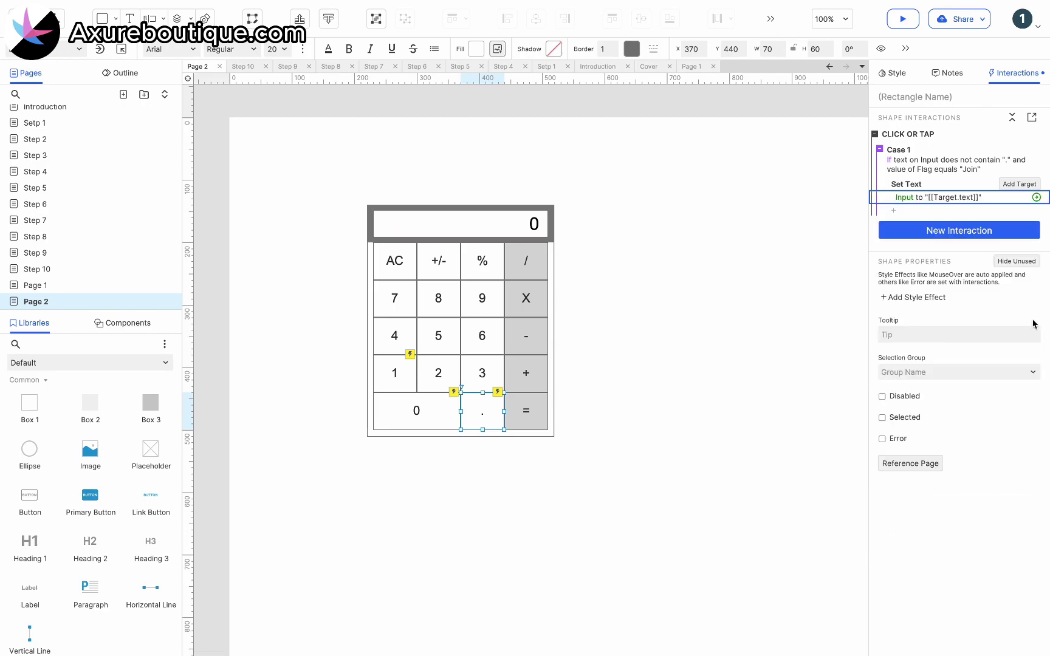
# Add a Set Variable Value action to the dot button's Case 1 that sets Flag to the text value Join.
pyautogui.click(893, 210)
pyautogui.scroll(-5, 911, 352)
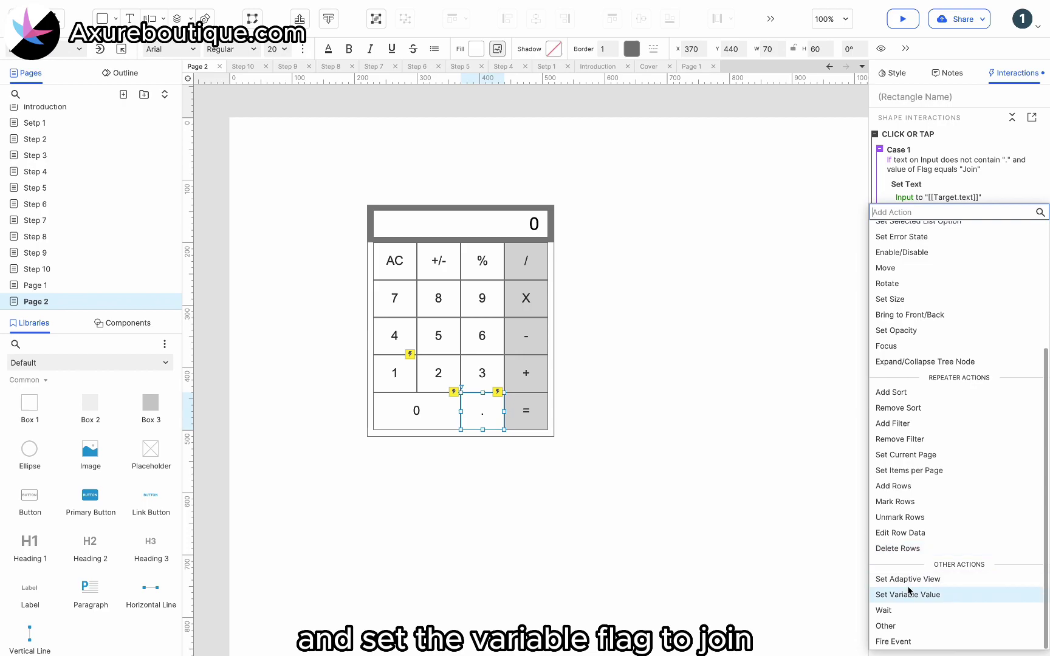
pyautogui.click(910, 594)
pyautogui.click(929, 254)
pyautogui.click(915, 329)
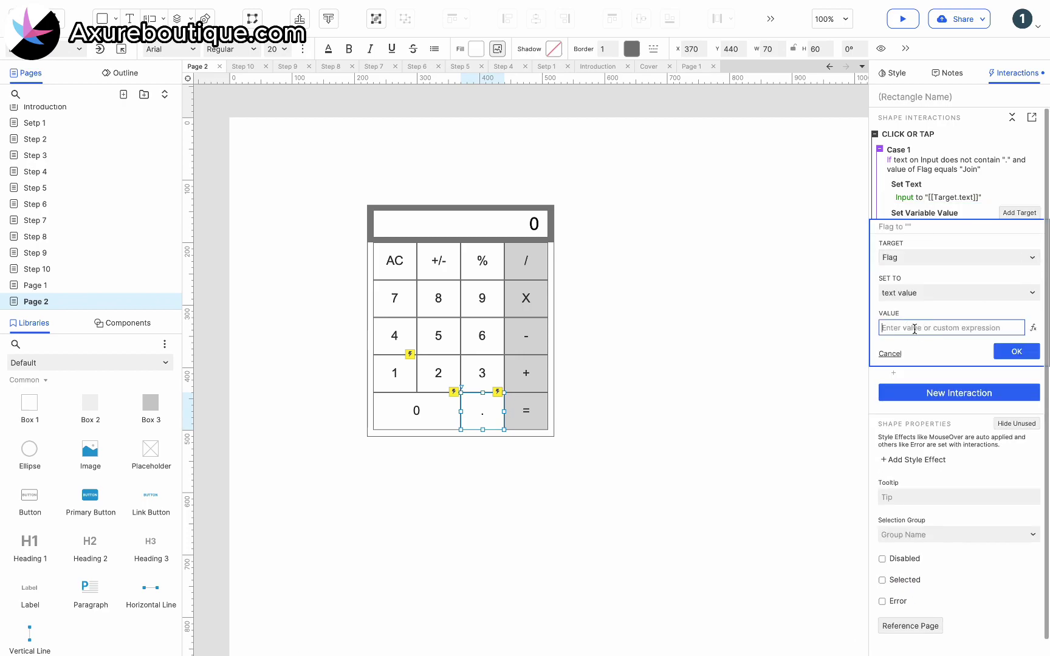
pyautogui.write('Join')
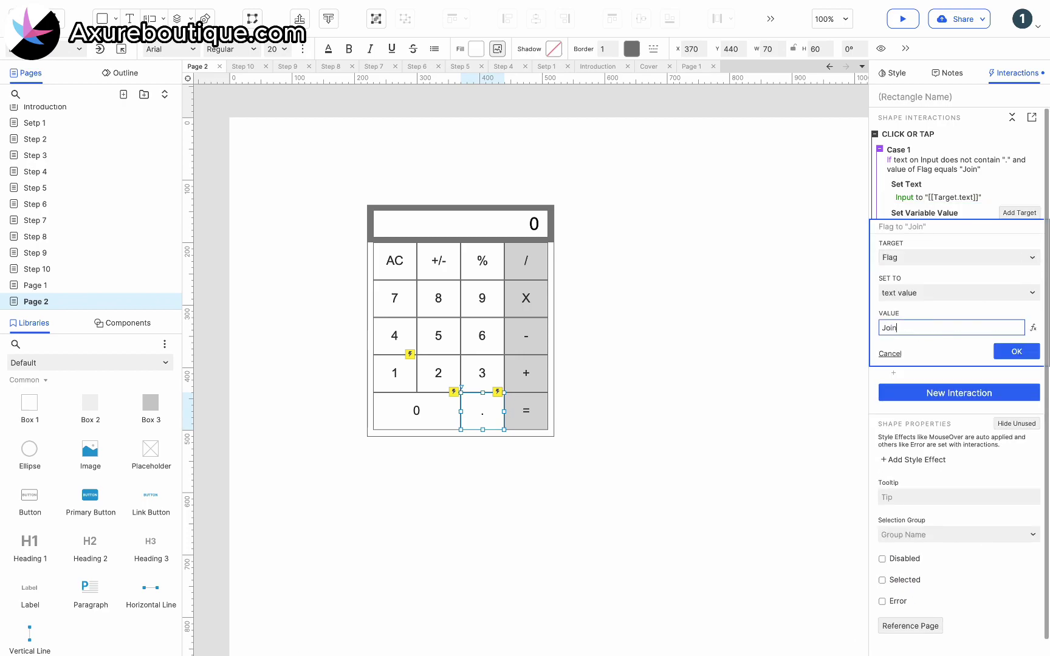
pyautogui.click(1009, 351)
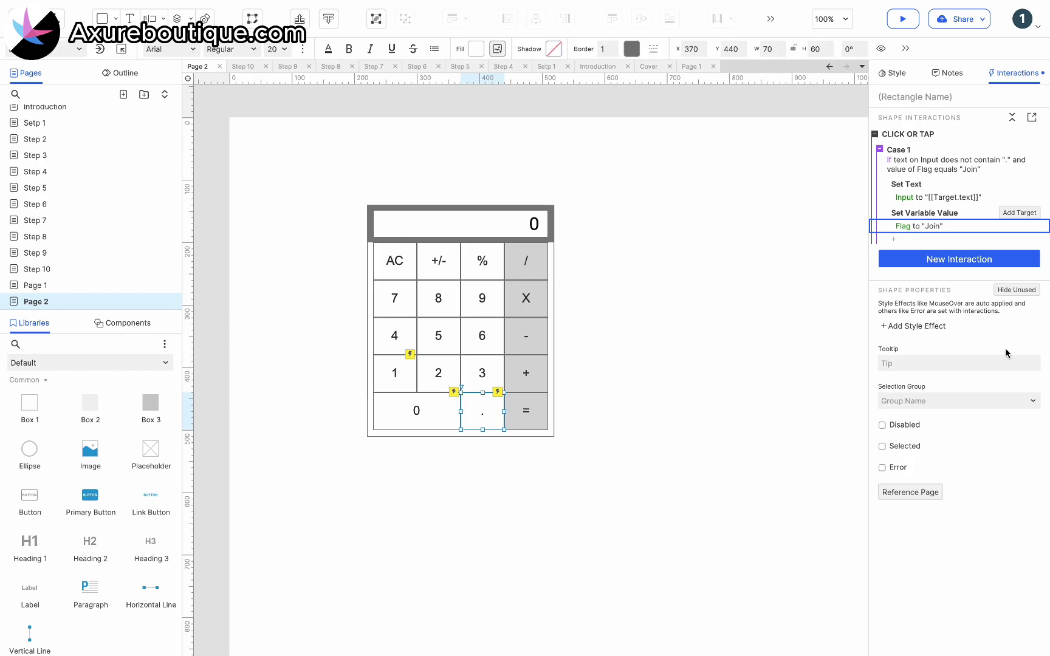
# Add a Case 2 to the dot button's click interaction, conditional on text on the Input widget not containing ".".
pyautogui.click(1022, 135)
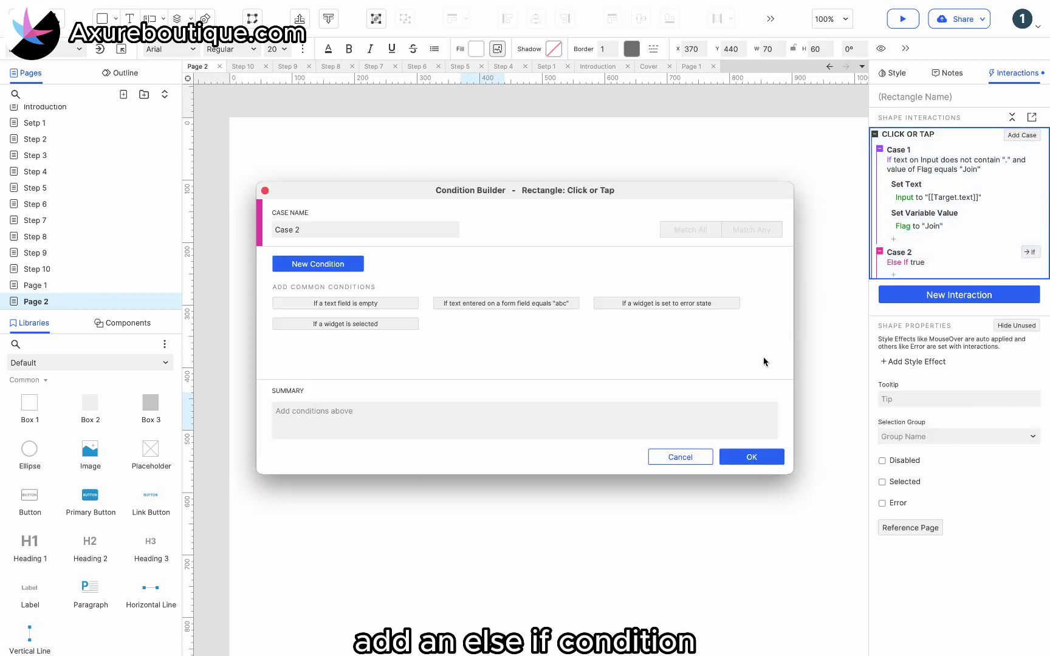
pyautogui.click(358, 266)
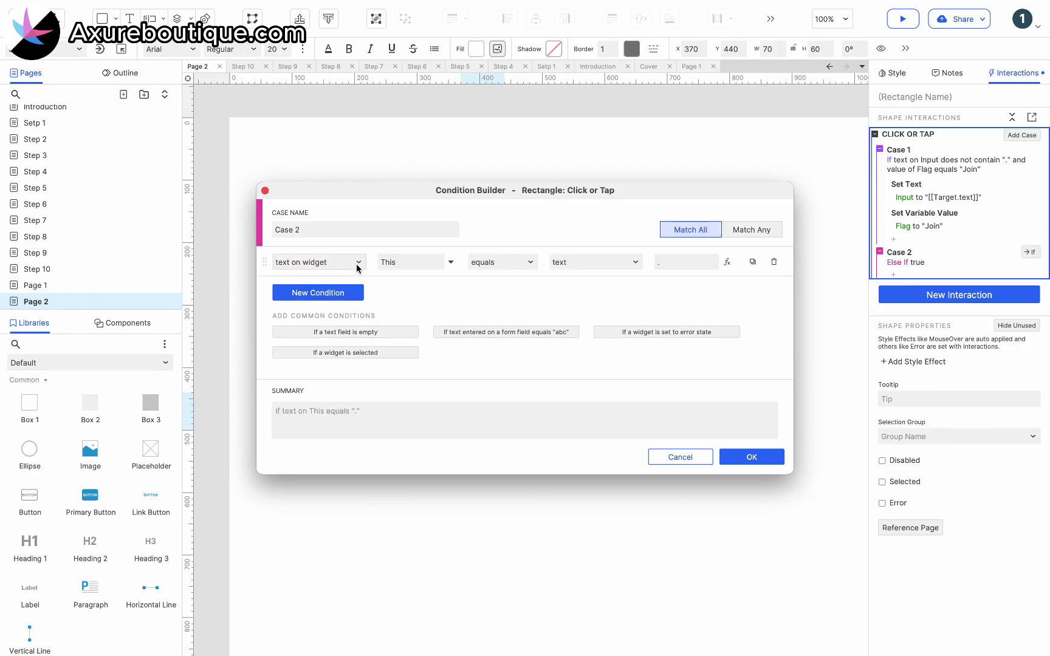
pyautogui.click(436, 262)
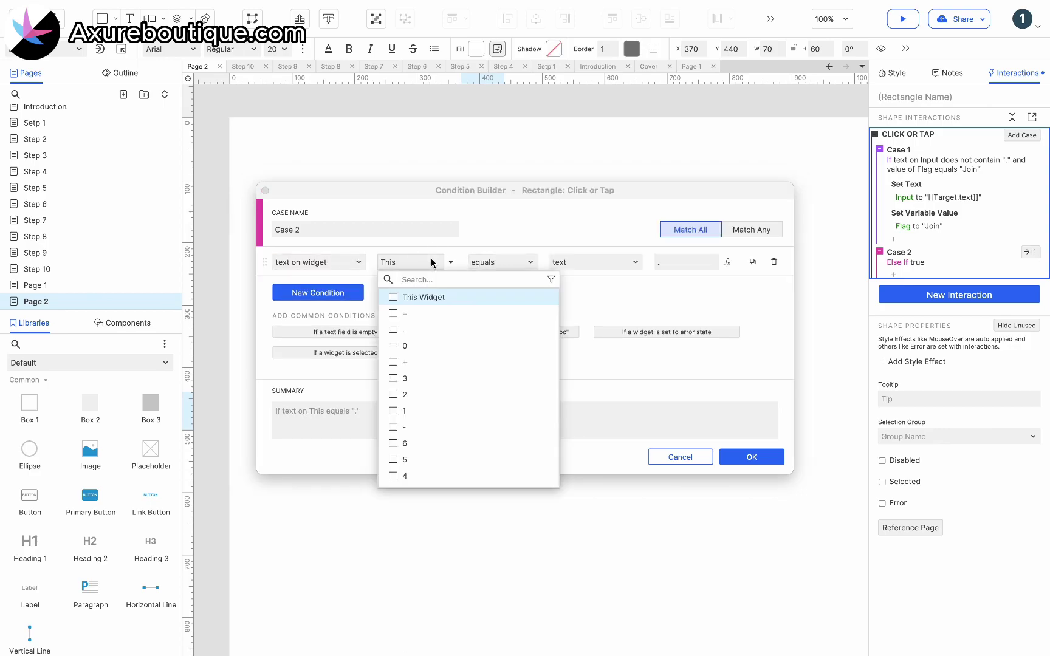
pyautogui.write('inp')
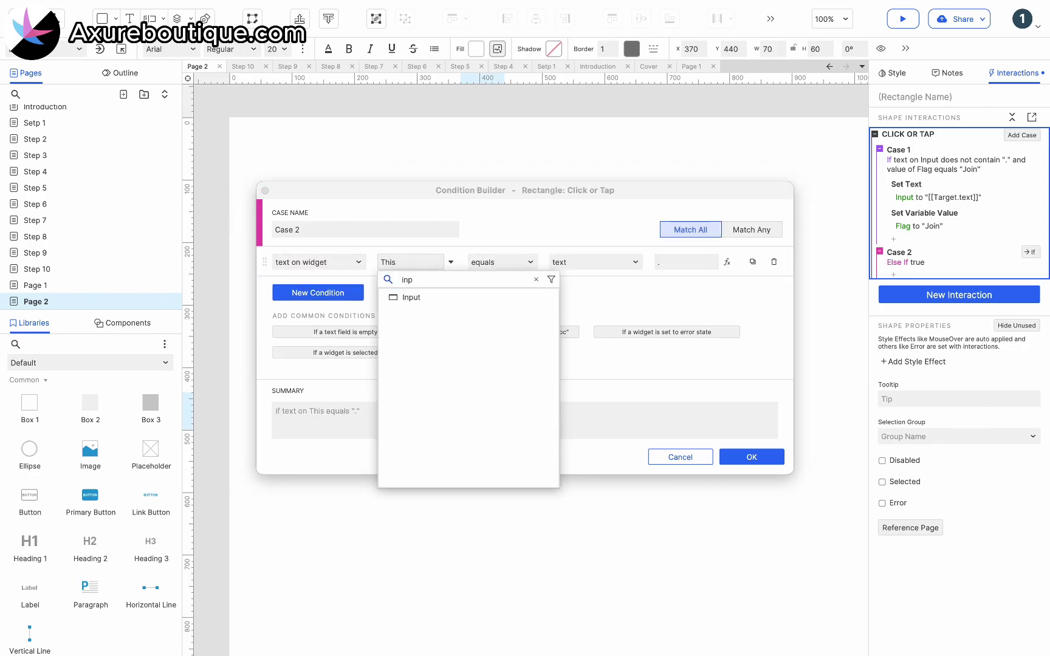
pyautogui.click(409, 297)
pyautogui.click(514, 262)
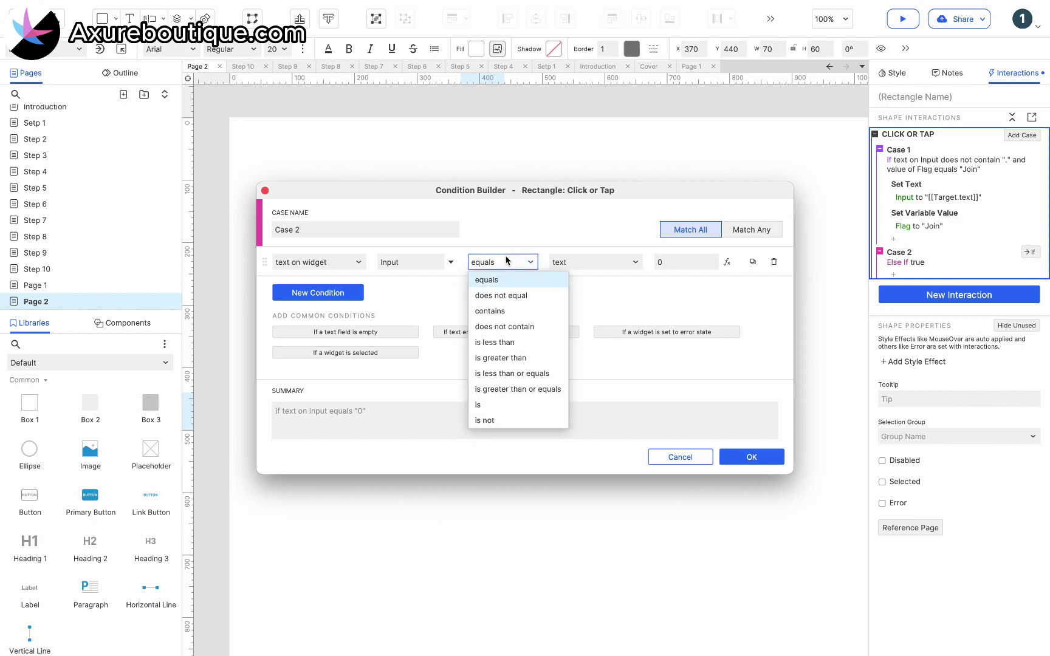
pyautogui.click(510, 327)
pyautogui.click(676, 262)
pyautogui.press('BackSpace')
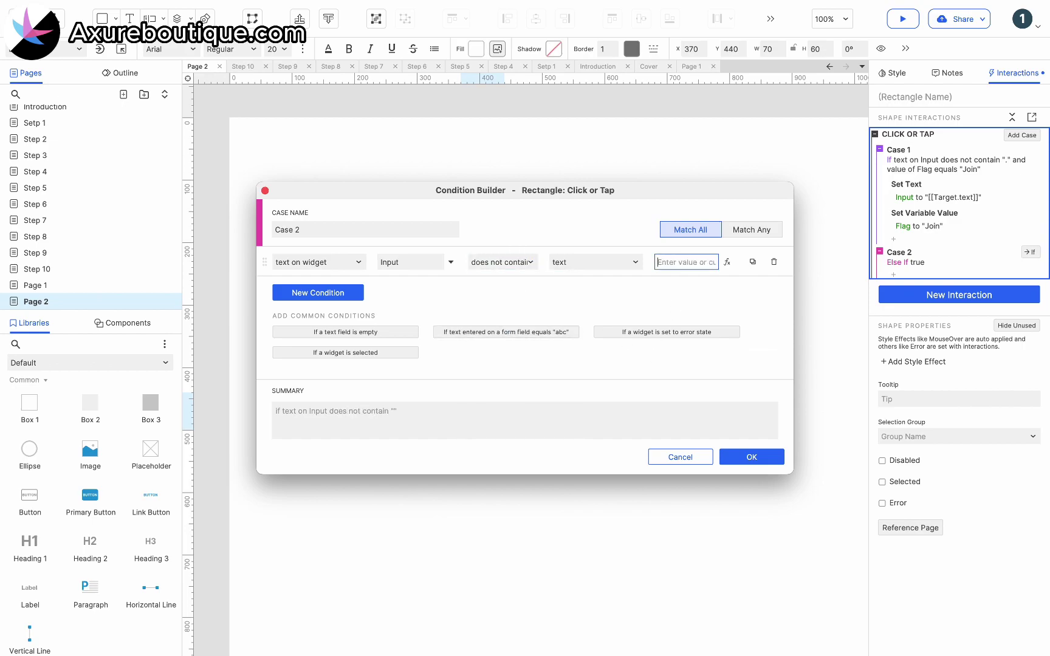
pyautogui.write('.')
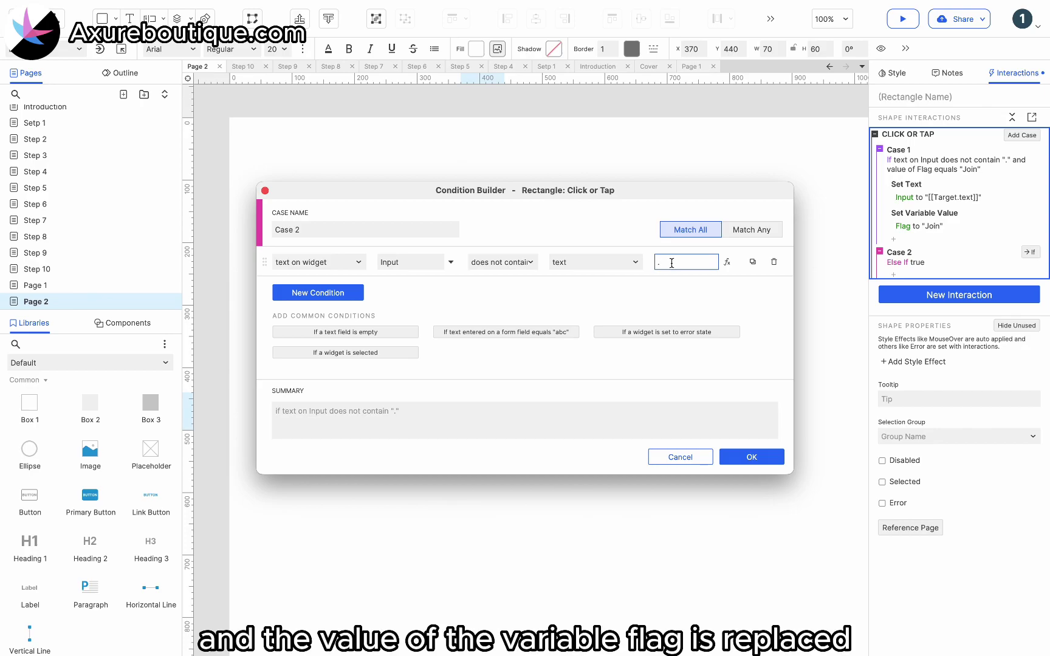
# Add a second condition to the dot button's Case 2 that variable Flag equals the text value Replace, matching all conditions.
pyautogui.click(342, 293)
pyautogui.click(339, 289)
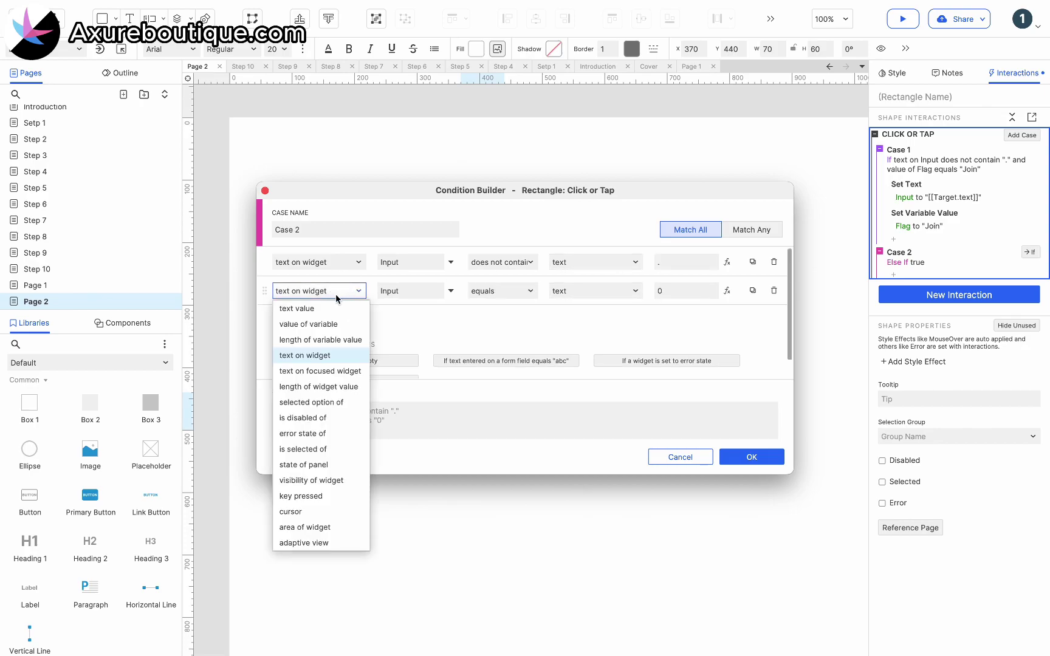
pyautogui.click(317, 324)
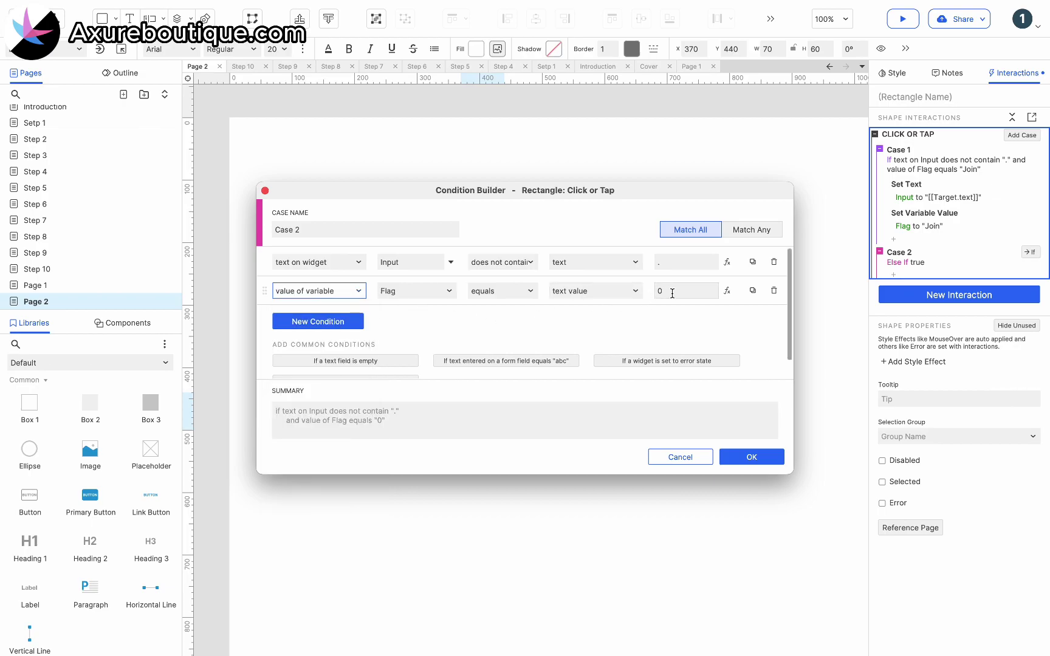
pyautogui.moveTo(671, 291); pyautogui.dragTo(626, 292)
pyautogui.write('Replace')
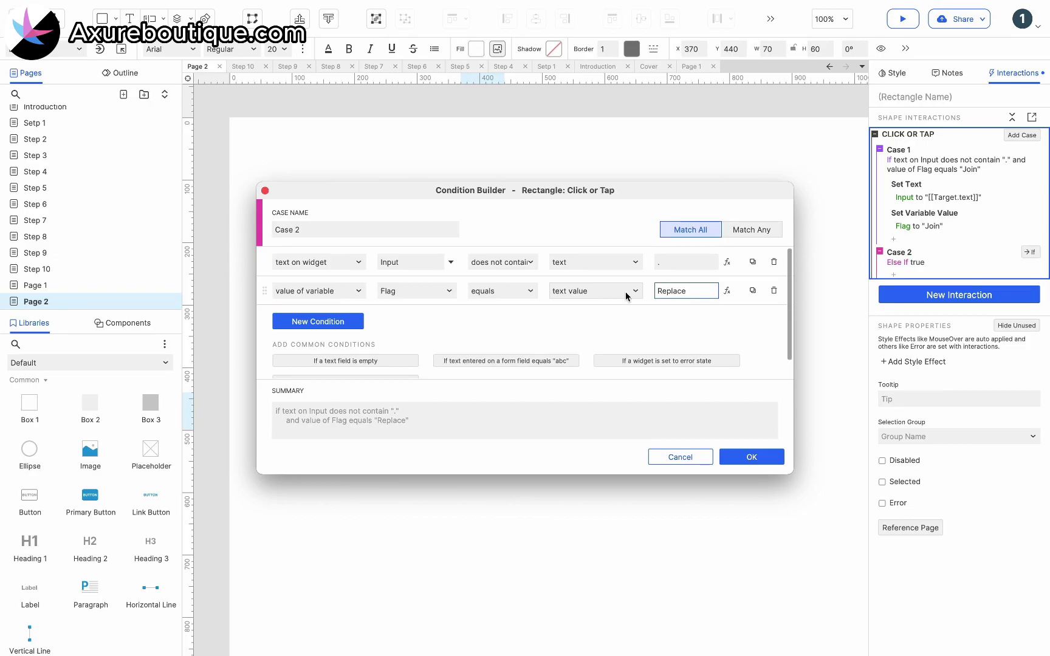
pyautogui.click(739, 457)
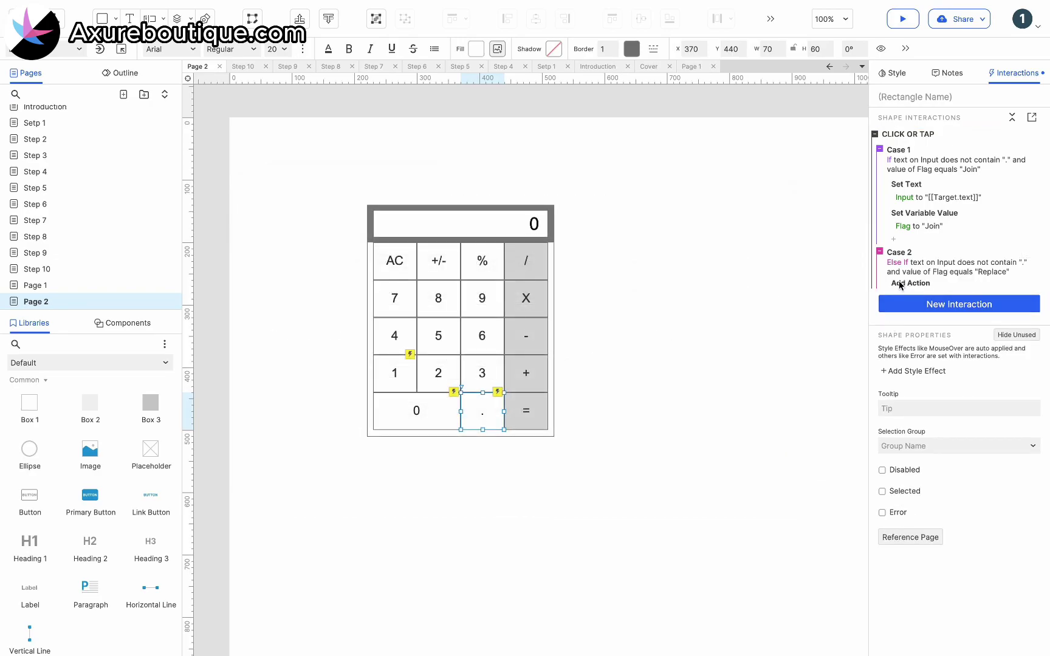
# Add a Set Text action to the dot button's Case 2 that sets the Input widget's text to 0.
pyautogui.click(901, 284)
pyautogui.click(899, 427)
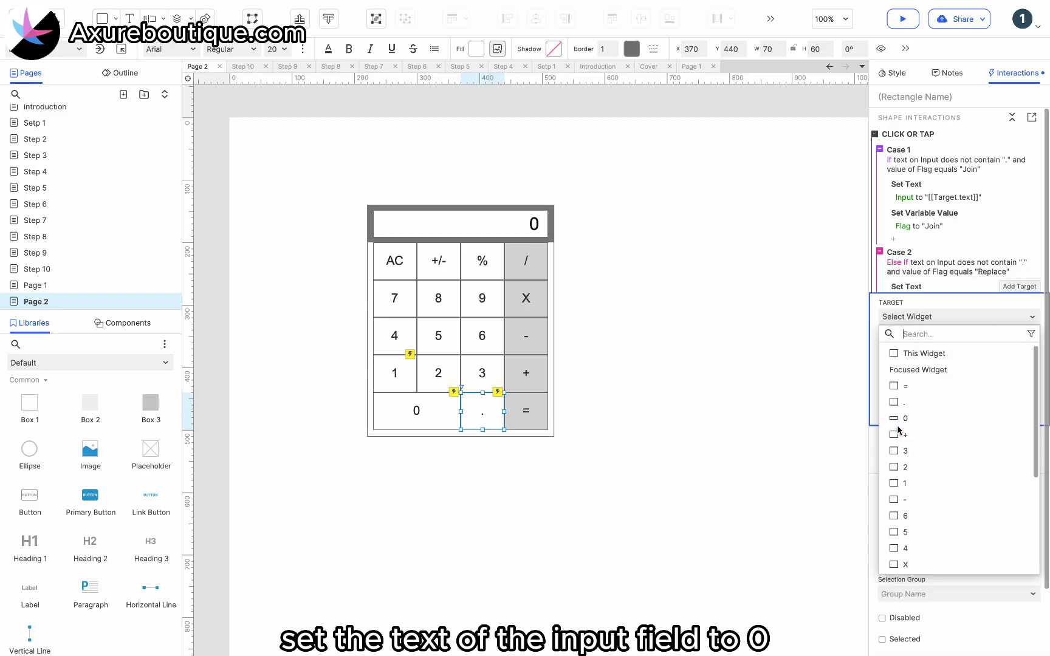
pyautogui.write('i')
pyautogui.click(911, 389)
pyautogui.click(922, 399)
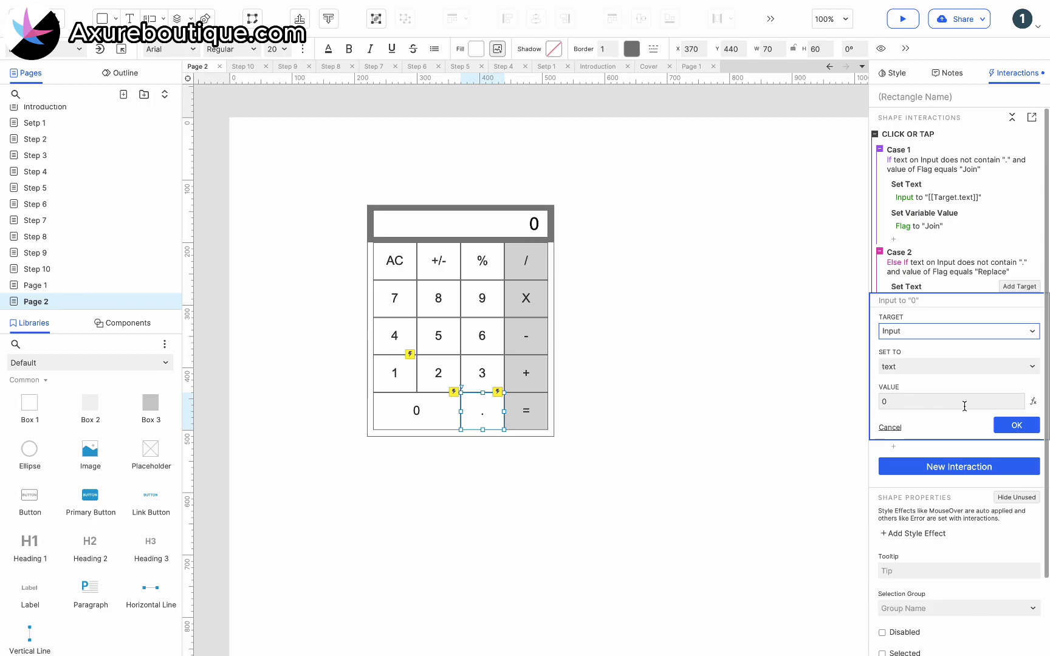
pyautogui.click(1012, 425)
# Add a Set Variable Value action to the dot button's Case 2 that sets Flag to the text value Join.
pyautogui.click(902, 315)
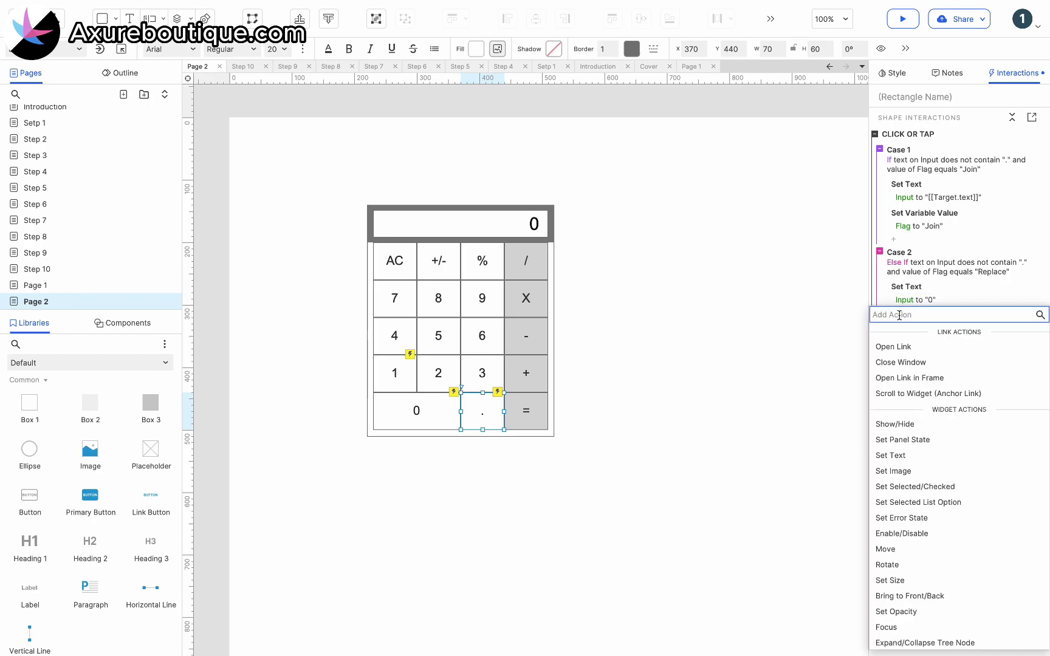
pyautogui.scroll(-6, 905, 345)
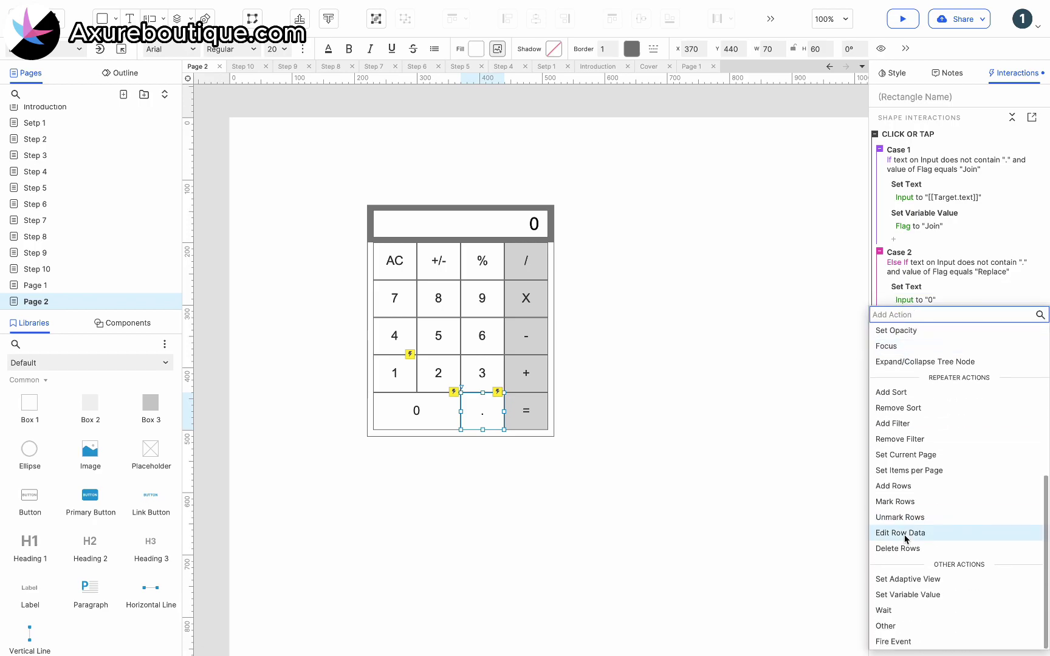
pyautogui.click(906, 596)
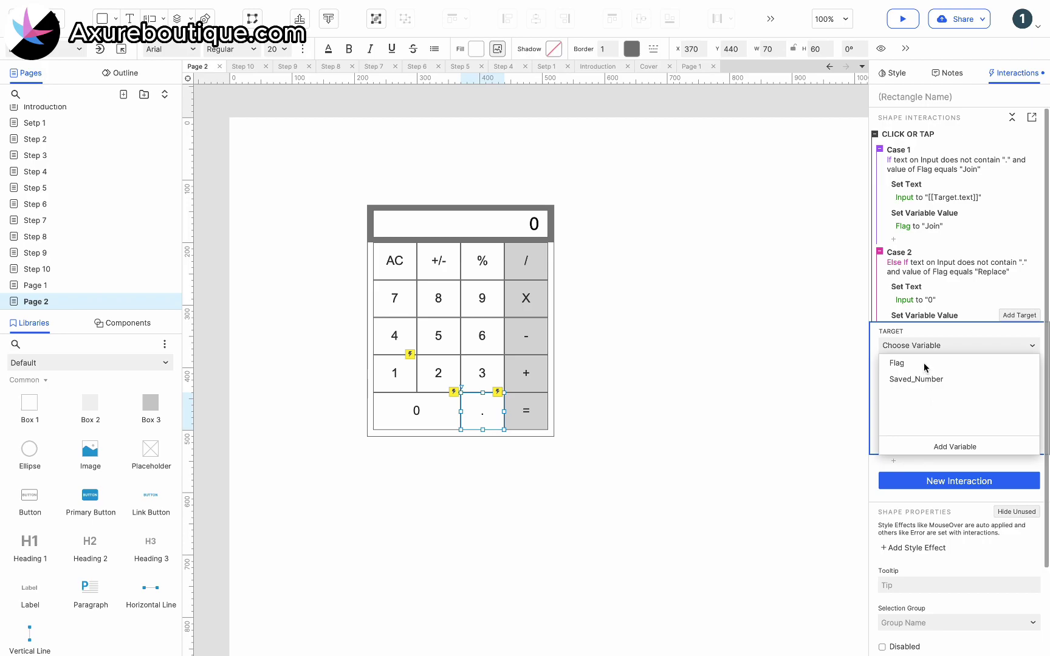
pyautogui.click(924, 363)
pyautogui.click(915, 431)
pyautogui.write('Join')
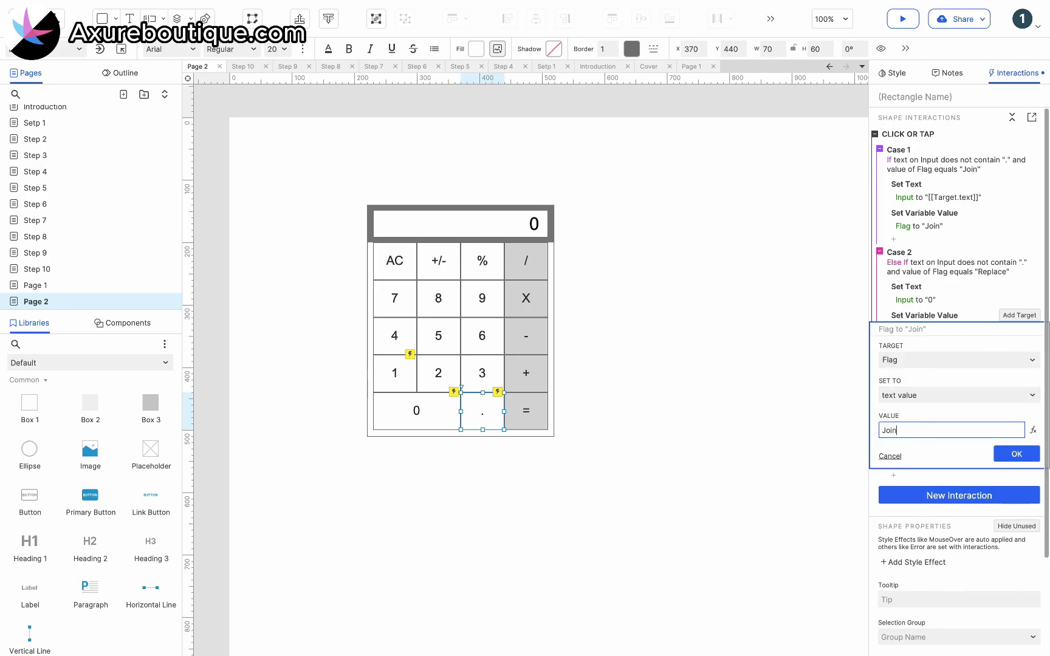
pyautogui.click(1011, 455)
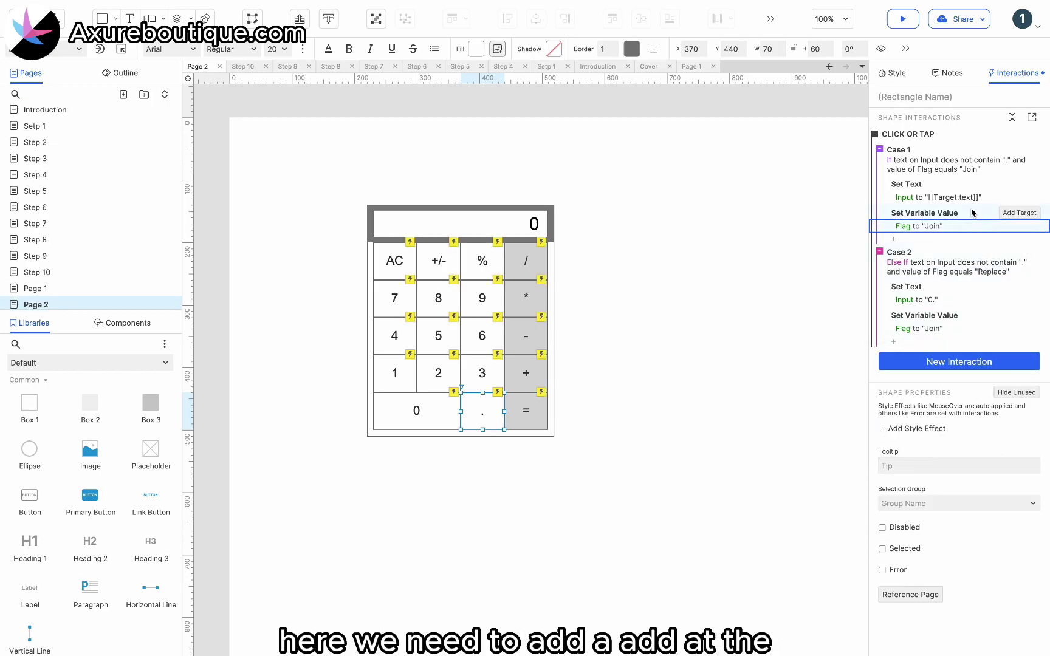
# Change the Set Text value in the dot button's Case 1 to [[Target.text]]. with a trailing dot after the expression.
pyautogui.click(971, 198)
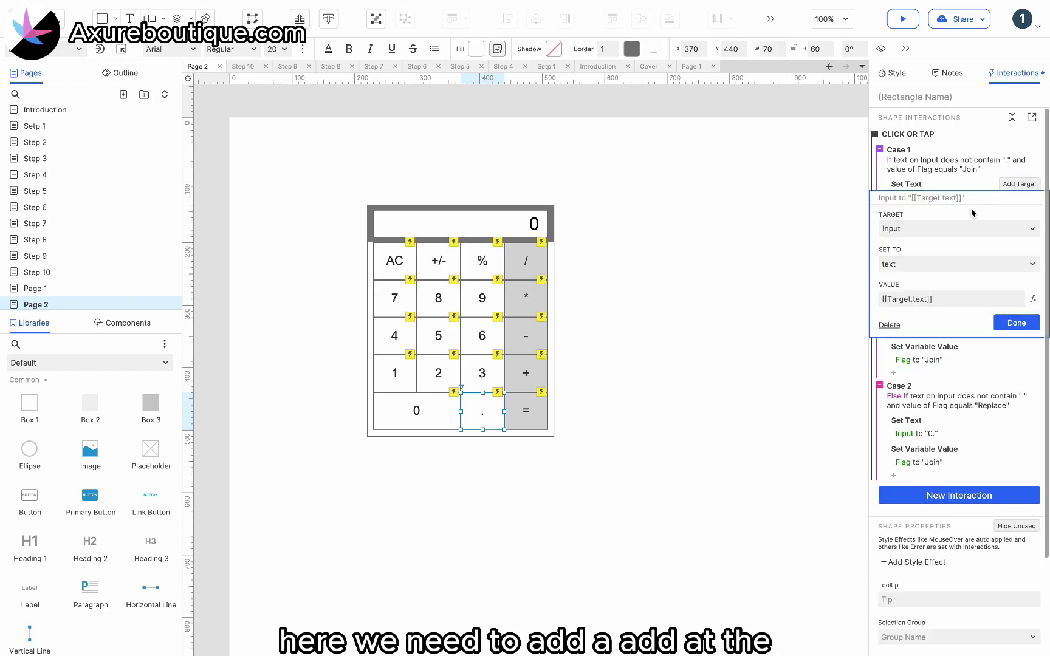
pyautogui.tripleClick(940, 298)
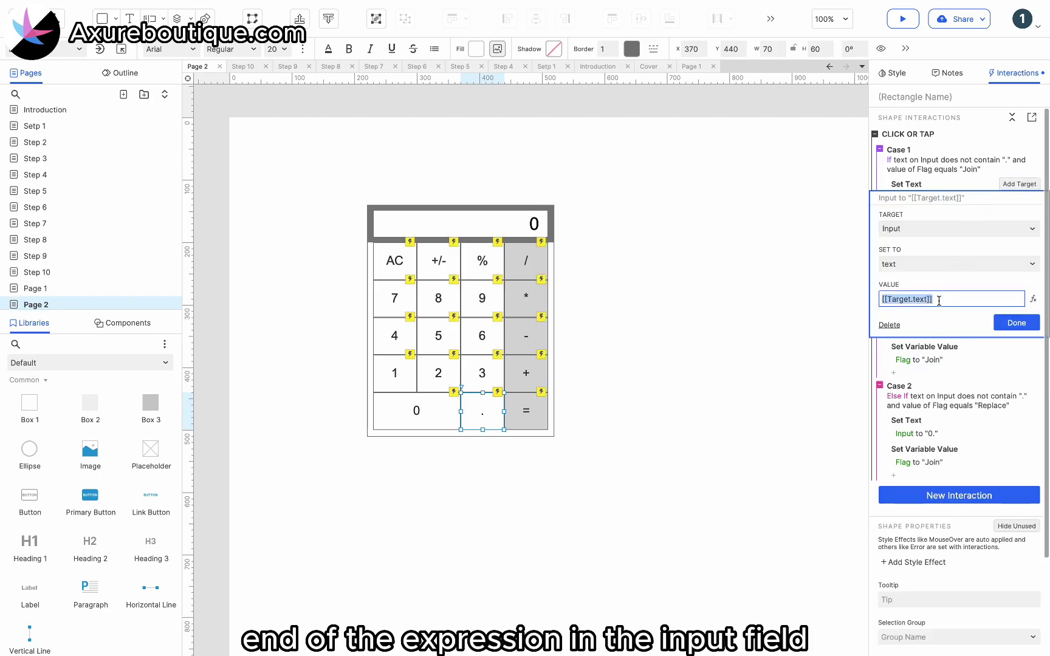
pyautogui.click(939, 300)
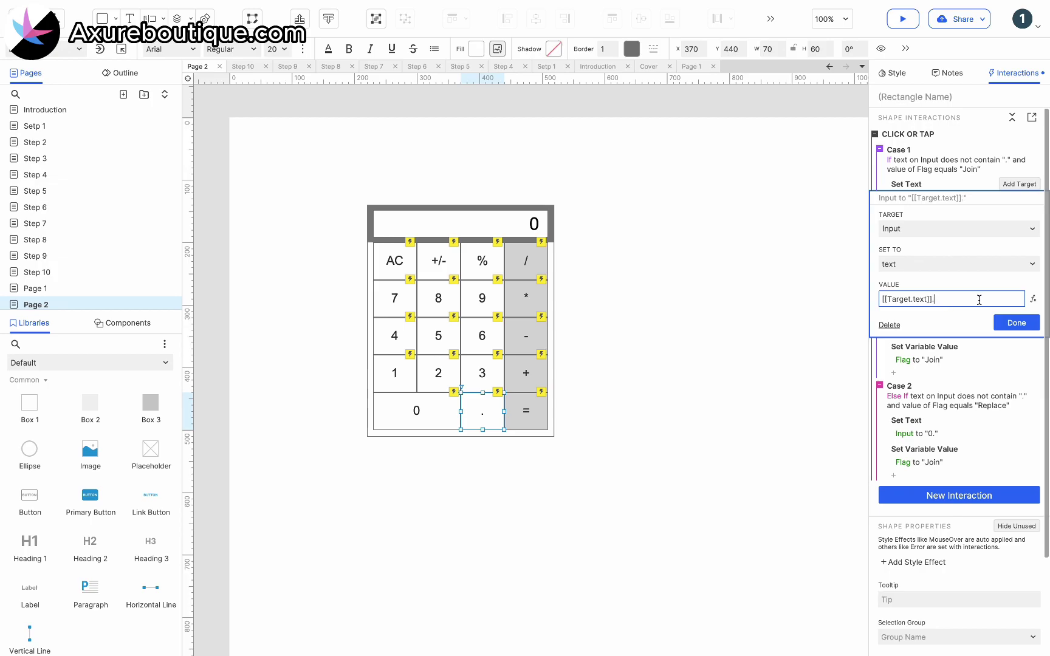
pyautogui.click(1016, 323)
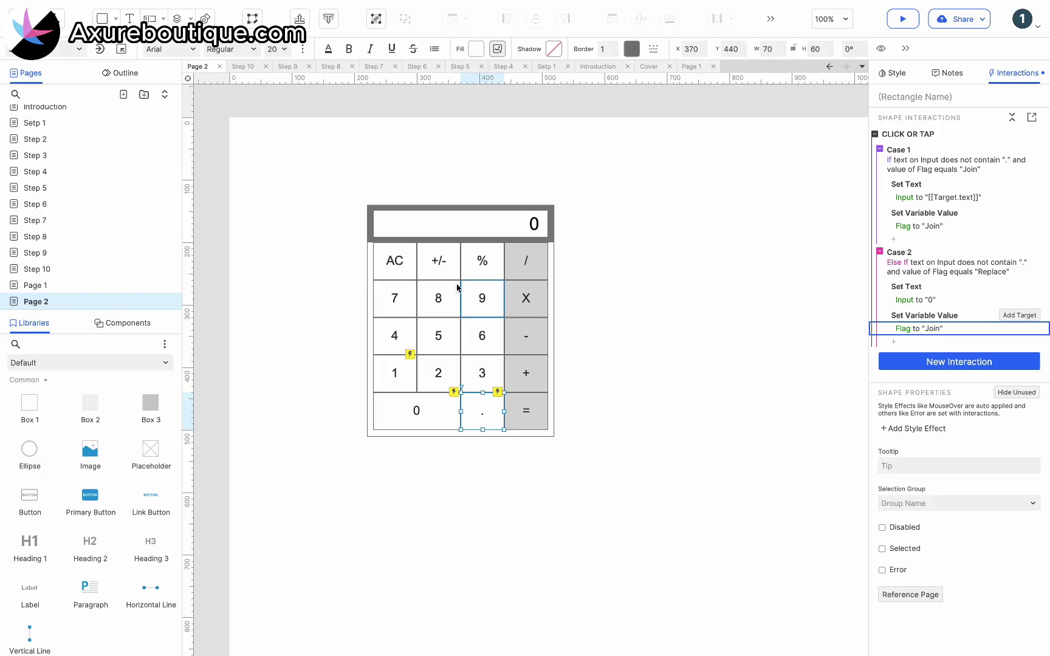
# Add a click interaction to the AC button with a Set Text action that sets the Input widget's text to 0.
pyautogui.click(383, 260)
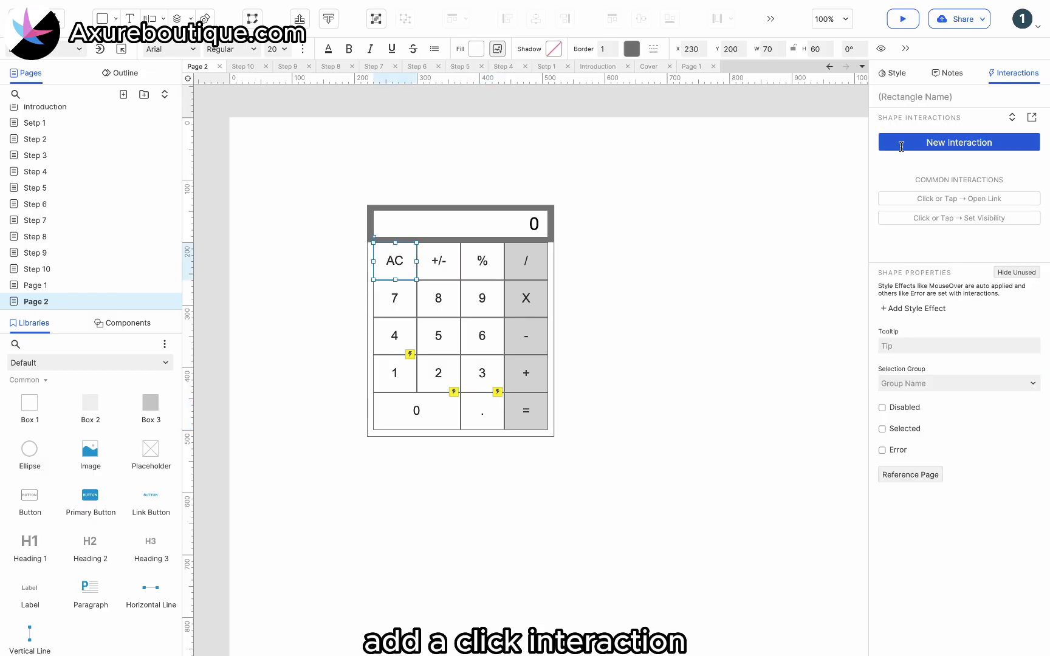
pyautogui.click(901, 144)
pyautogui.click(915, 173)
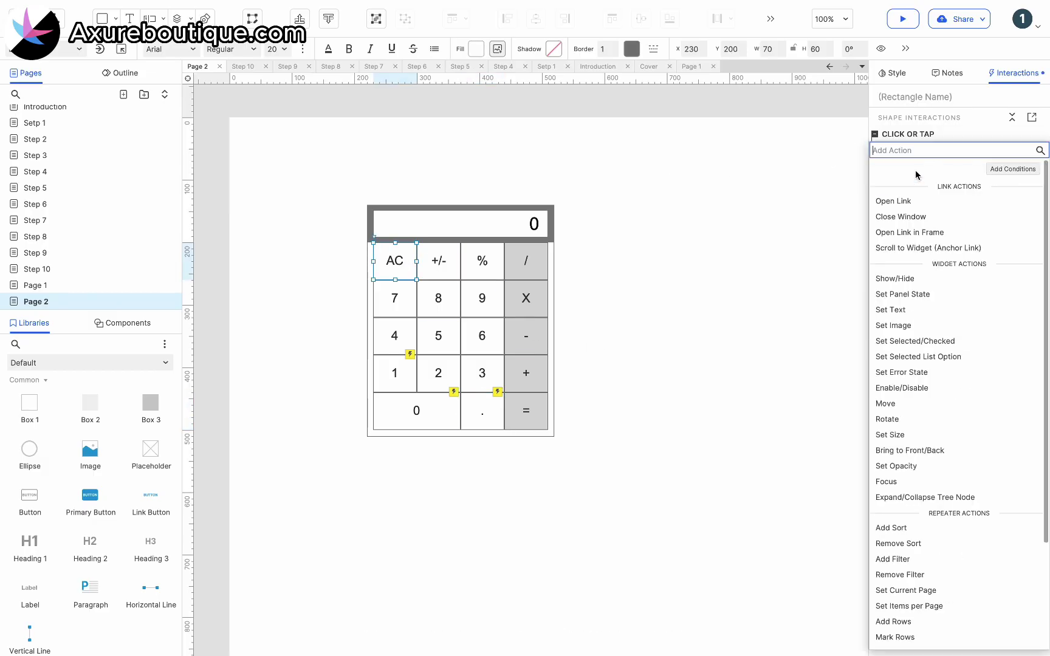
pyautogui.click(903, 313)
pyautogui.write('in')
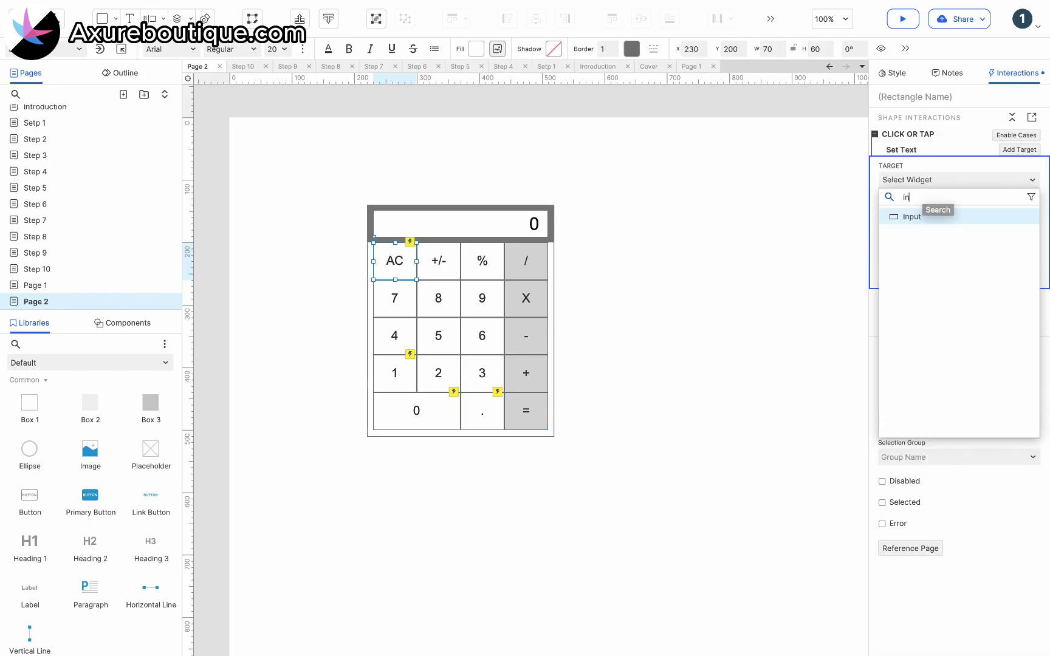
pyautogui.click(905, 216)
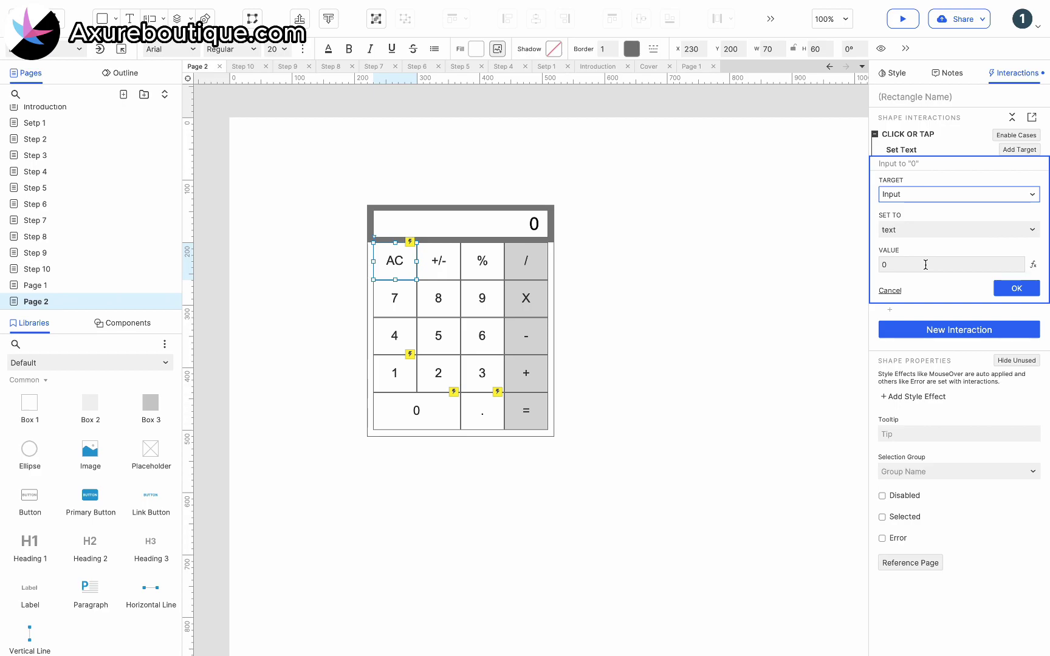
pyautogui.click(1017, 288)
# Add a Set Variable Value action to the AC button's click interaction that sets Flag to the text value Replace.
pyautogui.click(890, 175)
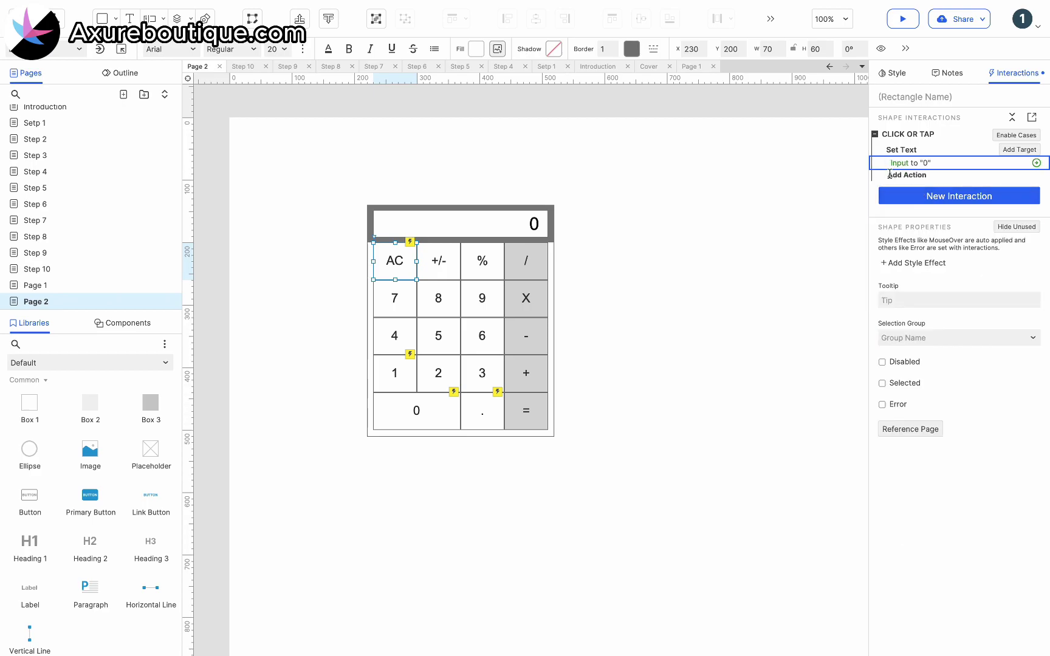
pyautogui.scroll(-1, 936, 423)
pyautogui.click(919, 594)
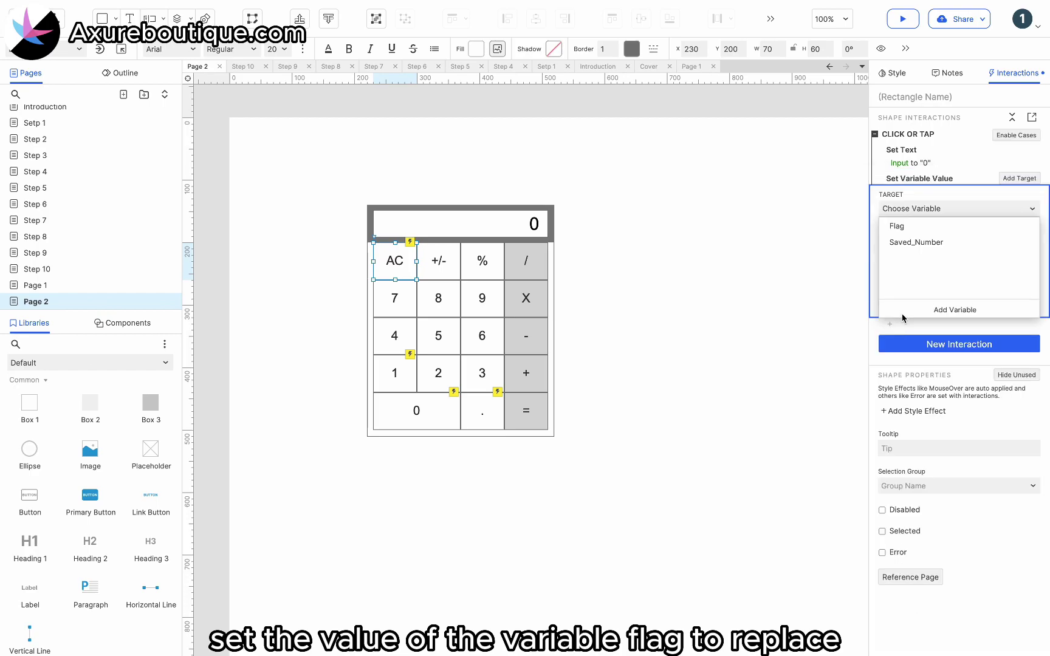
pyautogui.click(897, 226)
pyautogui.click(906, 288)
pyautogui.write('Replace')
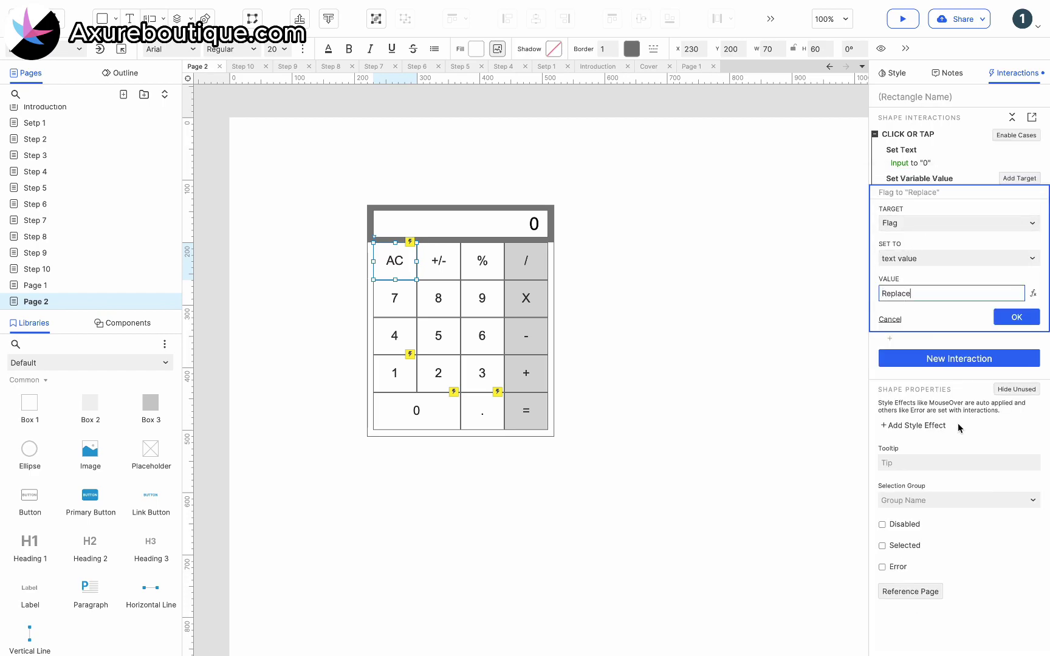
pyautogui.click(1016, 317)
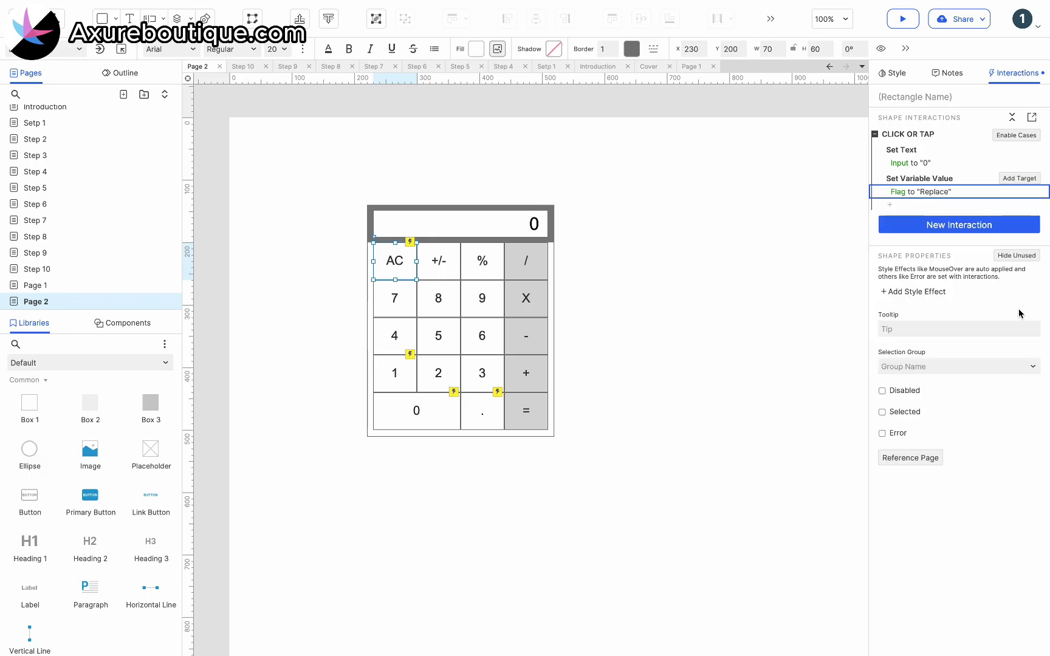
# Add another Set Variable Value action to the AC button that sets Saved_Number to an empty text value.
pyautogui.click(891, 205)
pyautogui.scroll(-3, 927, 408)
pyautogui.click(910, 596)
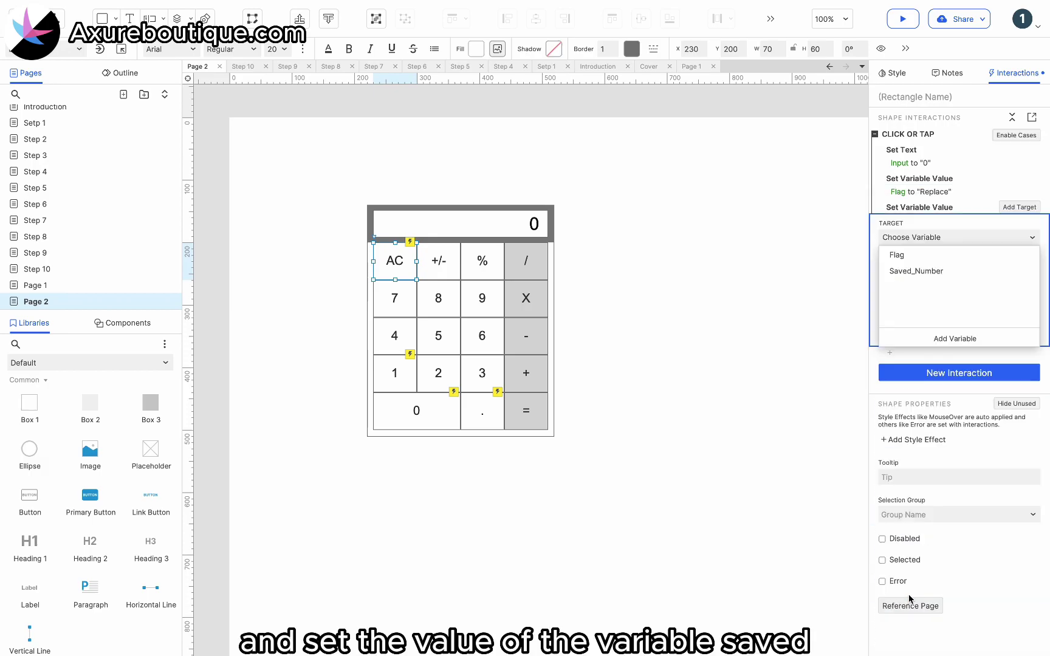
pyautogui.click(918, 273)
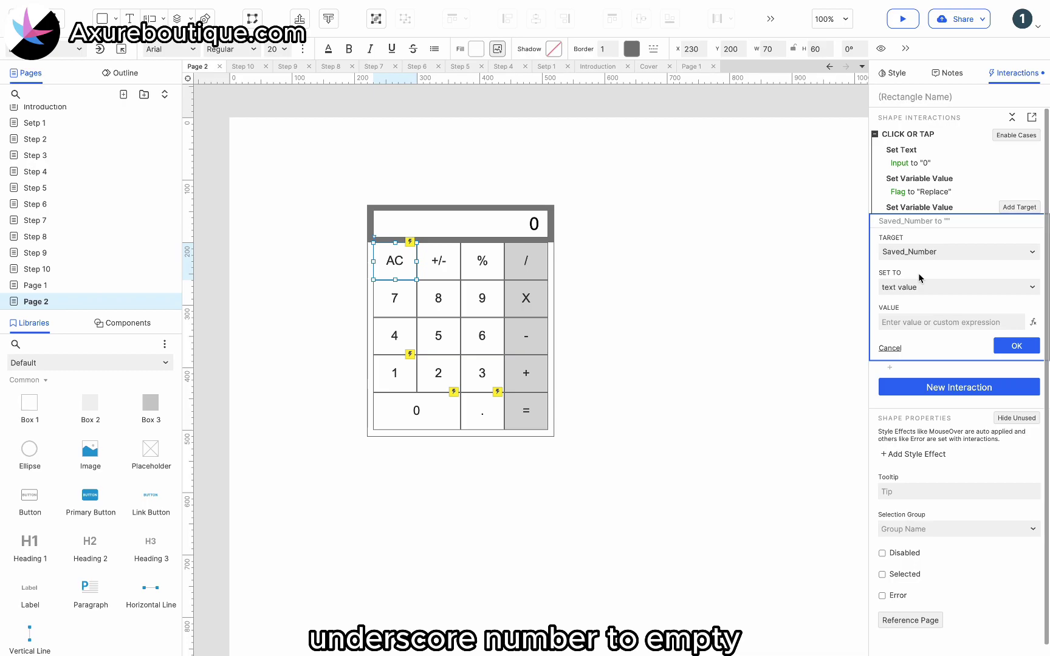
pyautogui.click(1009, 346)
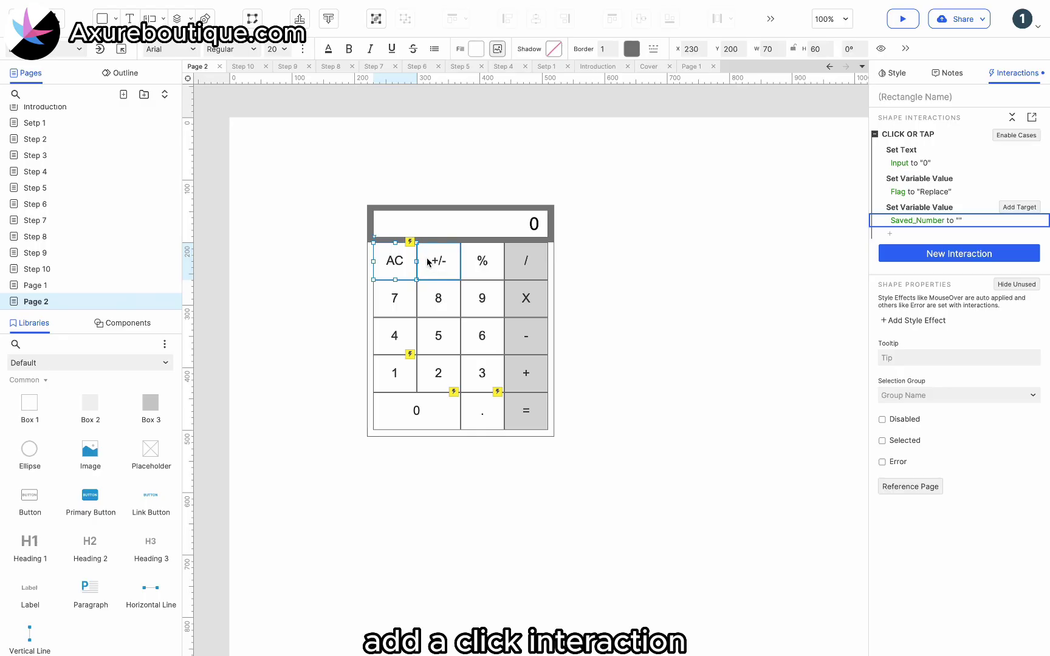
# Add a click interaction to the +/- button with a Set Text action that sets the Input widget's text to [[-Target.text]].
pyautogui.click(428, 262)
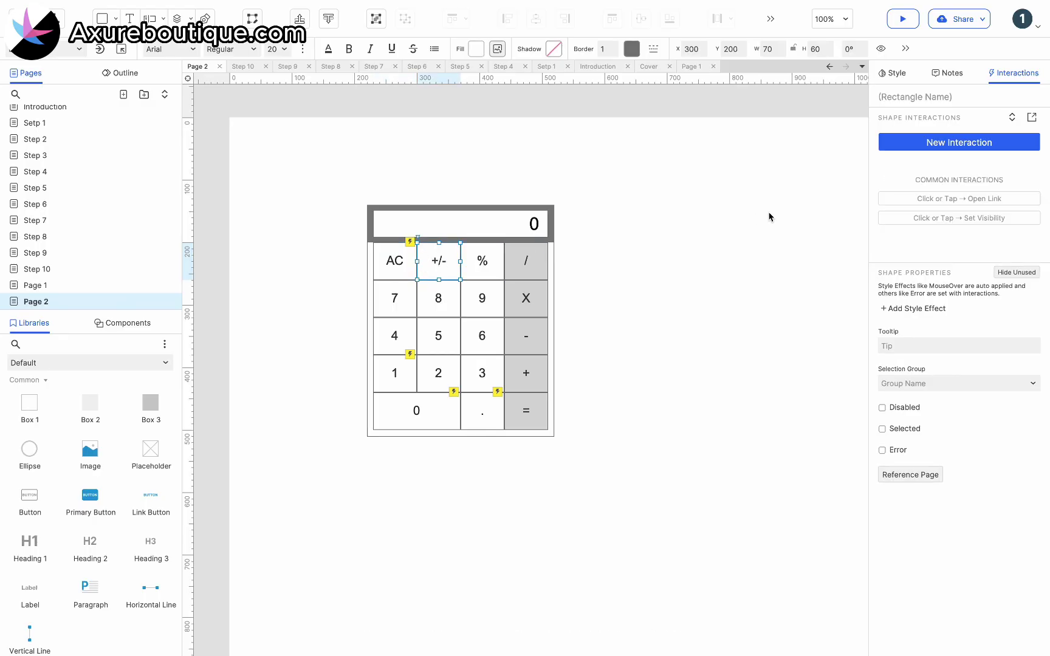
pyautogui.click(906, 144)
pyautogui.click(908, 174)
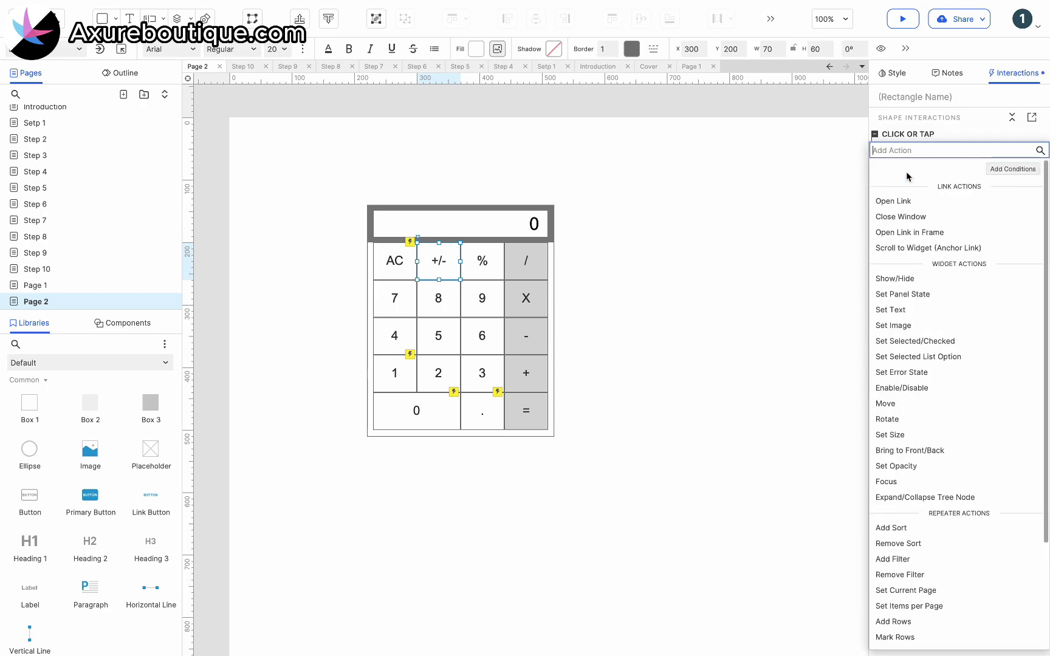
pyautogui.click(897, 312)
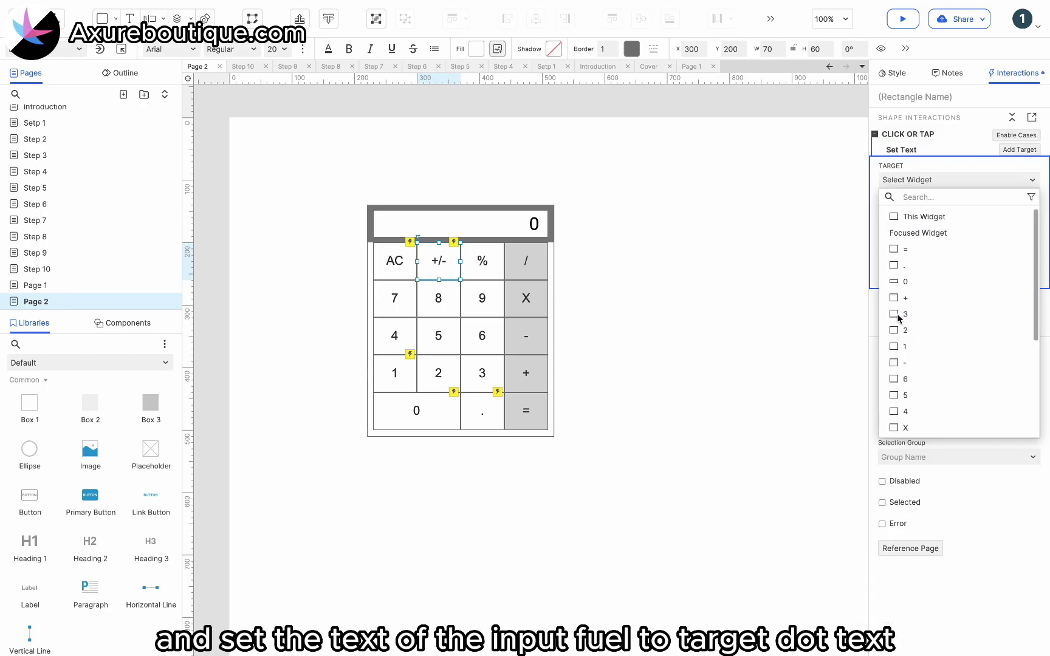
pyautogui.write('i')
pyautogui.click(915, 250)
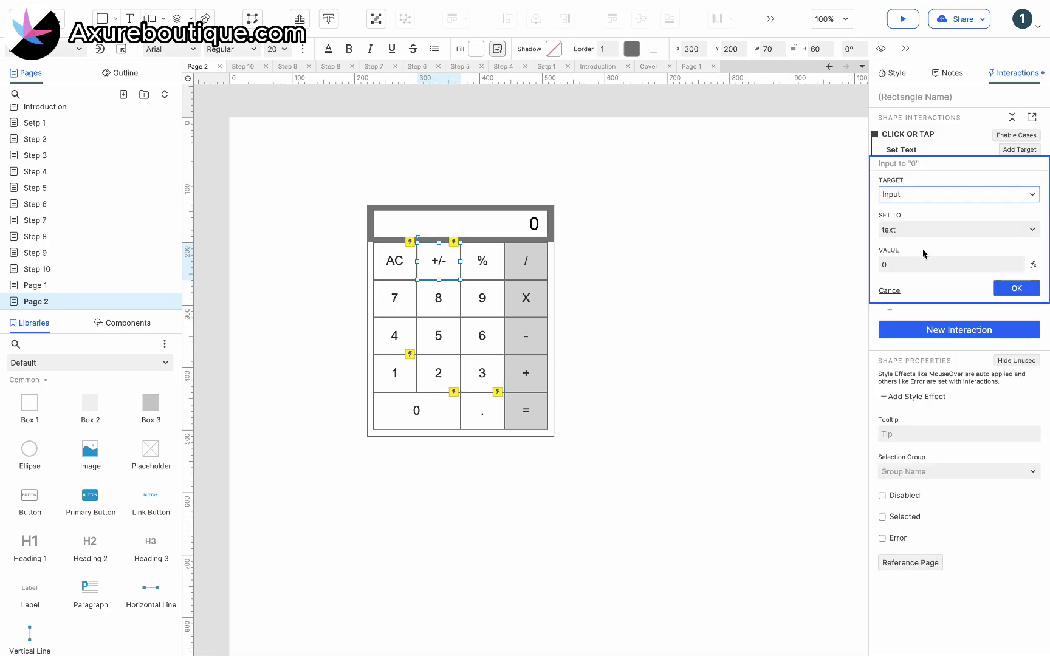
pyautogui.click(909, 265)
pyautogui.hotkey('ctrl', 'a')
pyautogui.write('[[-Target.text]]')
pyautogui.click(1017, 287)
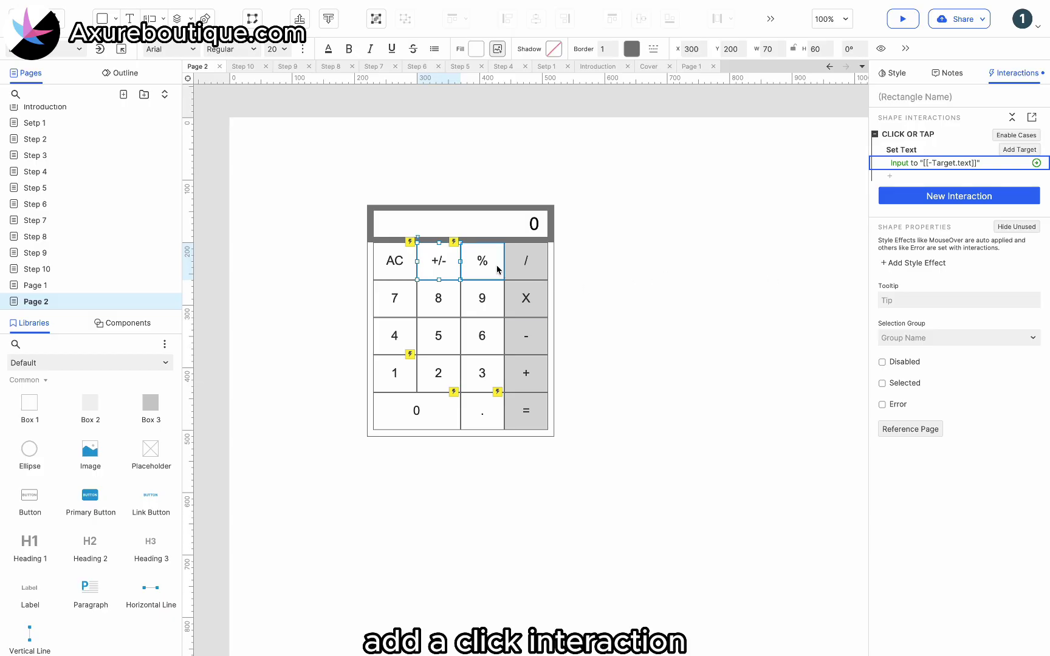
# Add a click interaction to the % button with a Set Text action that sets the Input widget's text to [[Target.text/100]].
pyautogui.click(495, 263)
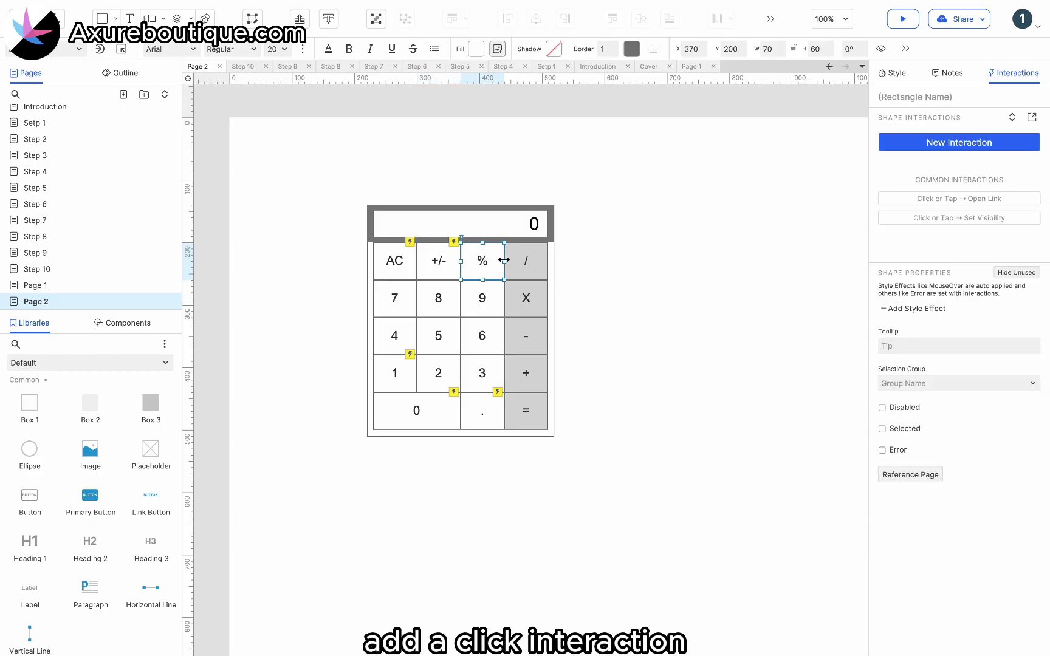
pyautogui.click(919, 142)
pyautogui.click(920, 175)
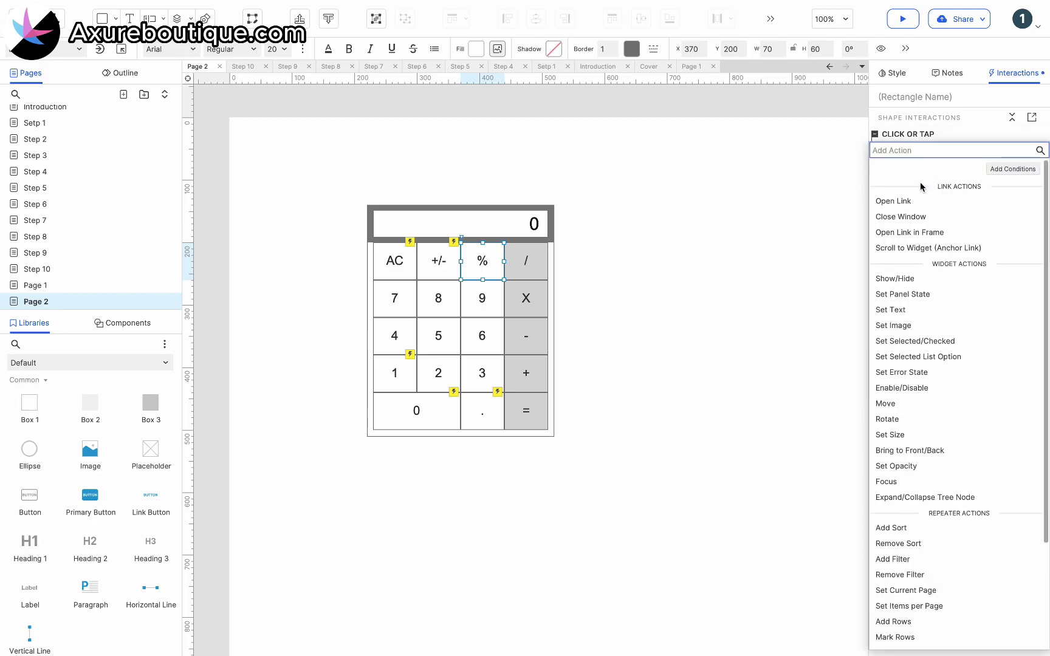
pyautogui.click(917, 309)
pyautogui.write('in')
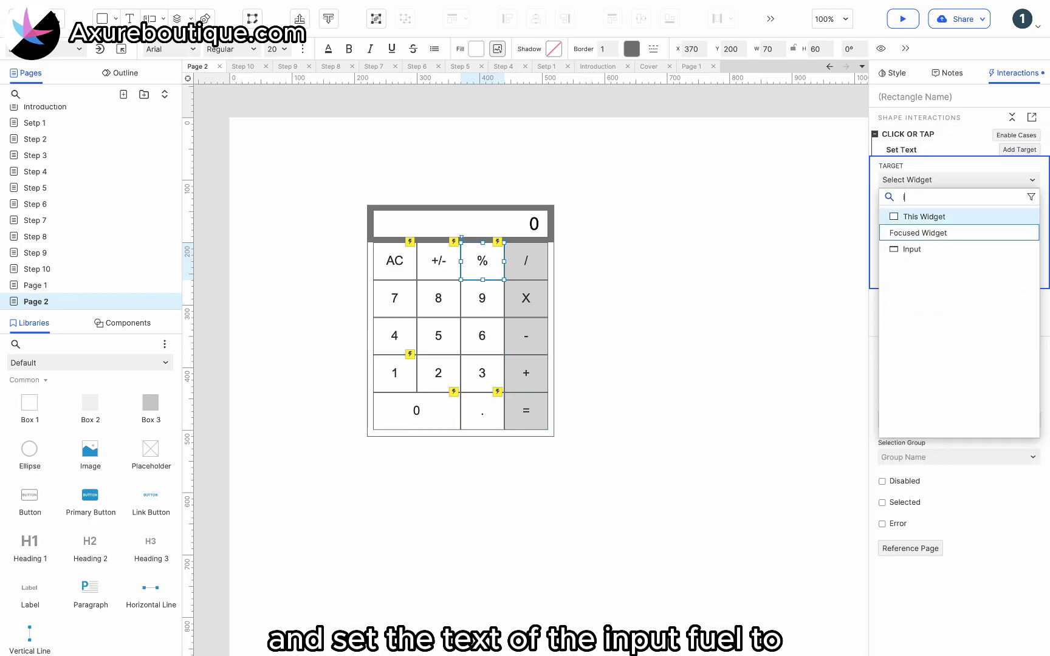
pyautogui.click(916, 246)
pyautogui.click(913, 262)
pyautogui.write('[[Target.text/100]]')
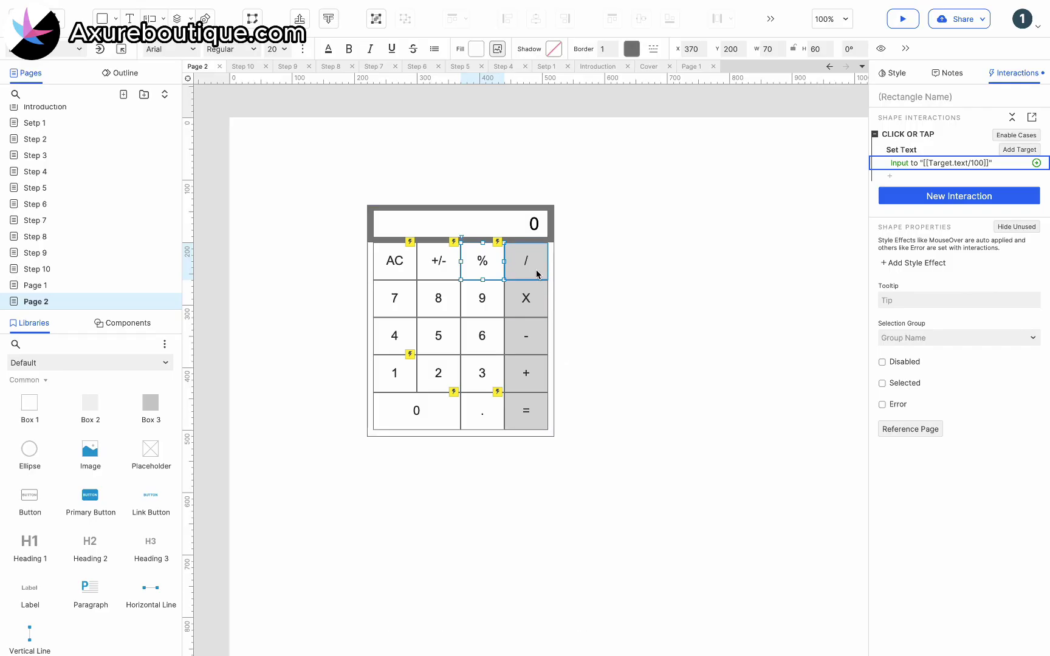
# Add a click interaction to the / button and enable cases for it.
pyautogui.click(534, 272)
pyautogui.click(939, 143)
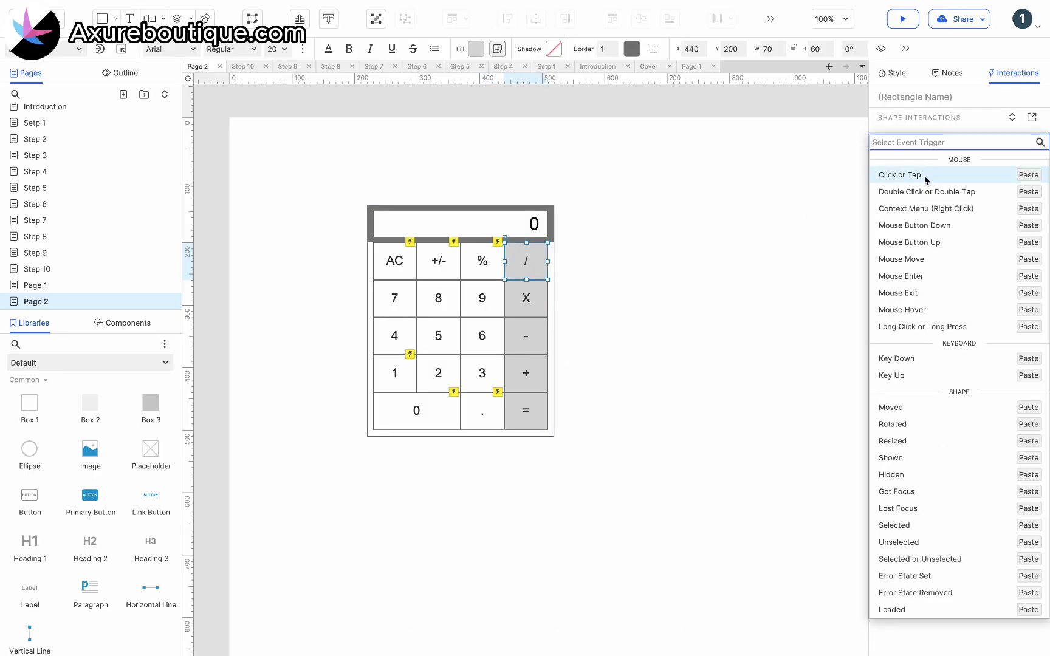
pyautogui.click(899, 175)
pyautogui.press('Escape')
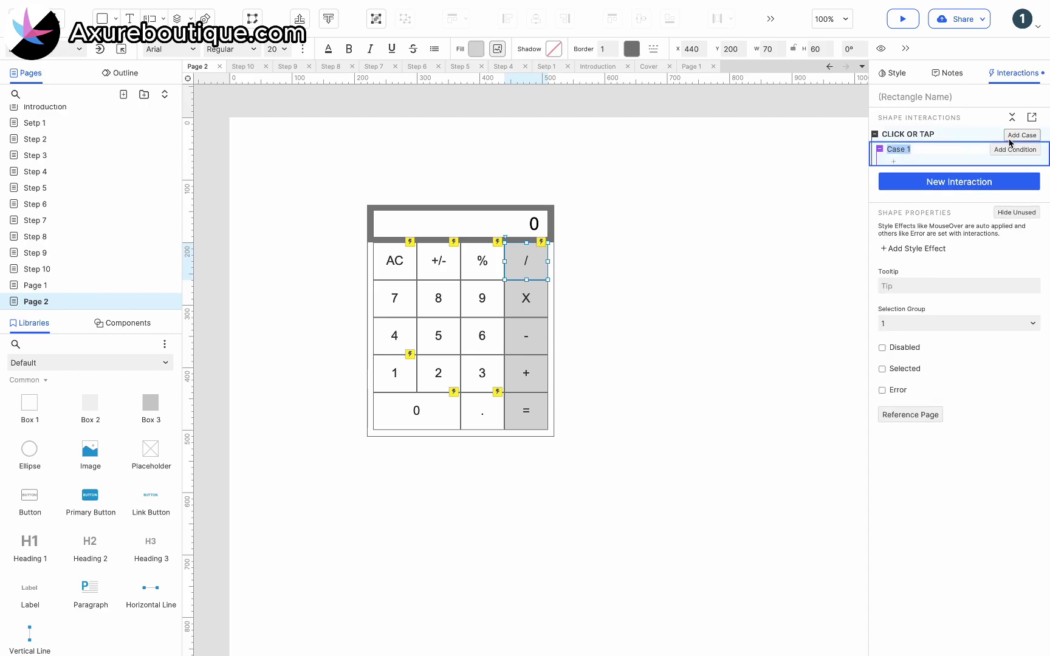
# Give the / button's Case 1 the condition that the value of variable Saved_Number equals an empty text value.
pyautogui.click(1009, 150)
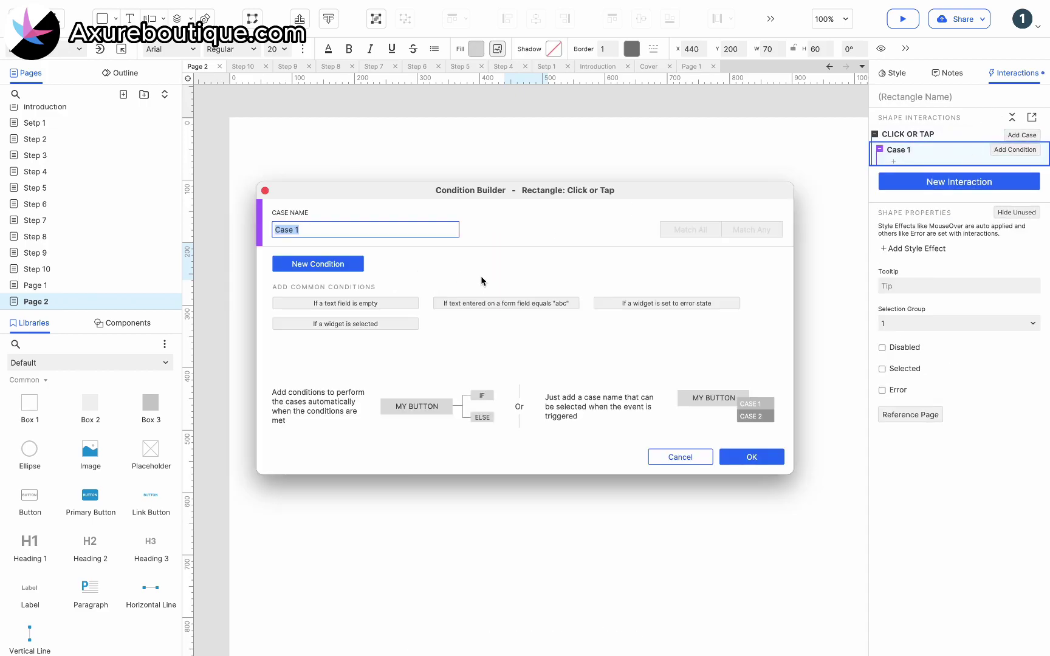
pyautogui.click(318, 264)
pyautogui.click(329, 262)
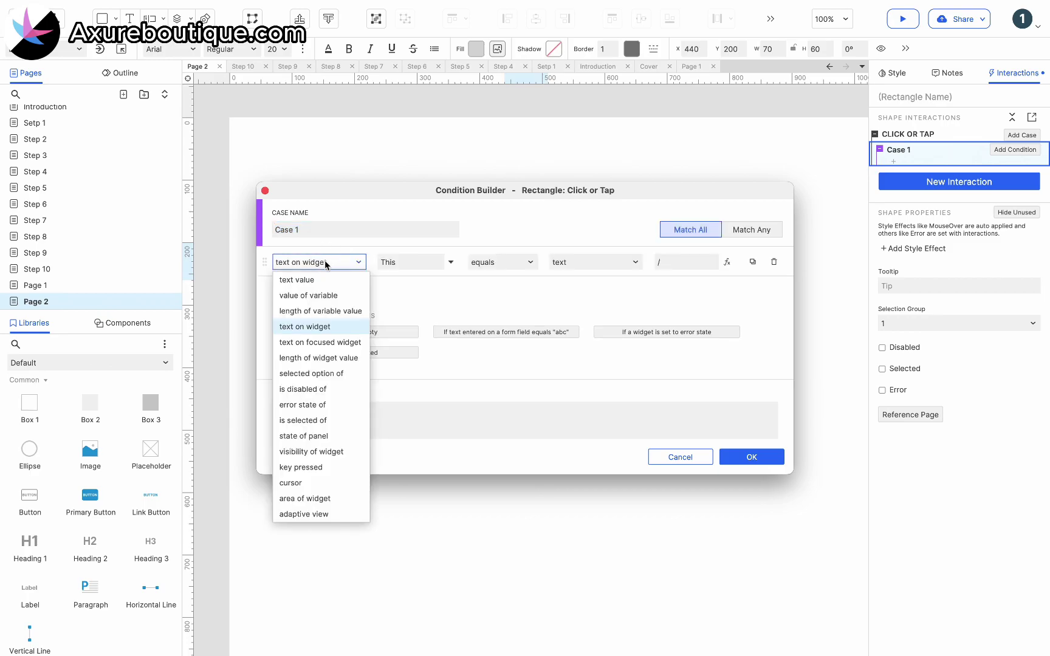
pyautogui.click(320, 294)
pyautogui.click(402, 265)
pyautogui.click(405, 295)
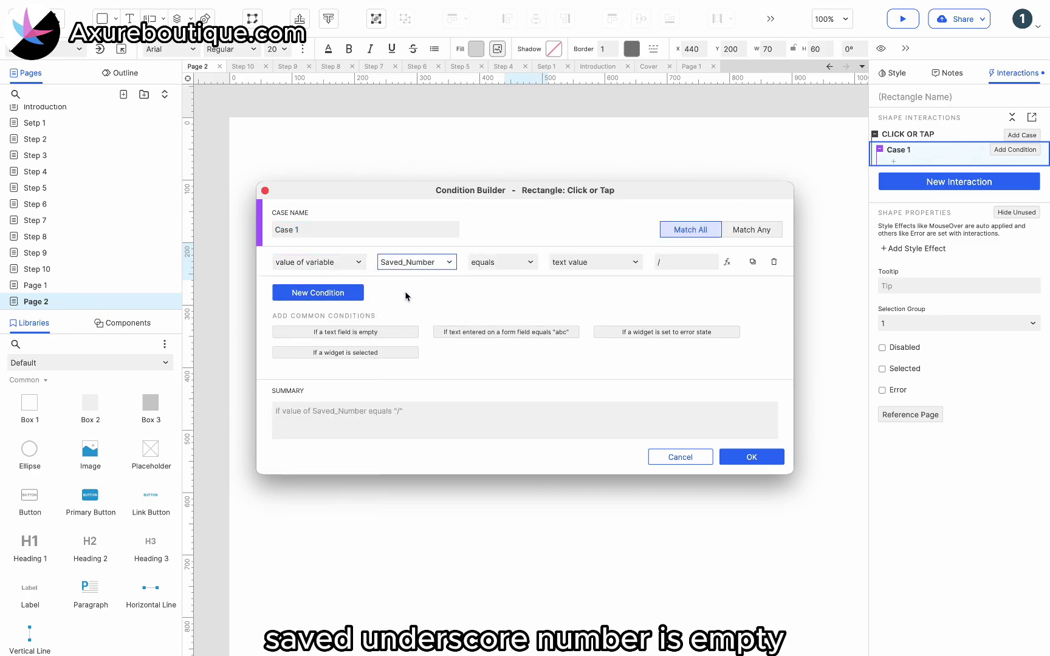
pyautogui.click(656, 256)
pyautogui.press('BackSpace')
pyautogui.click(750, 457)
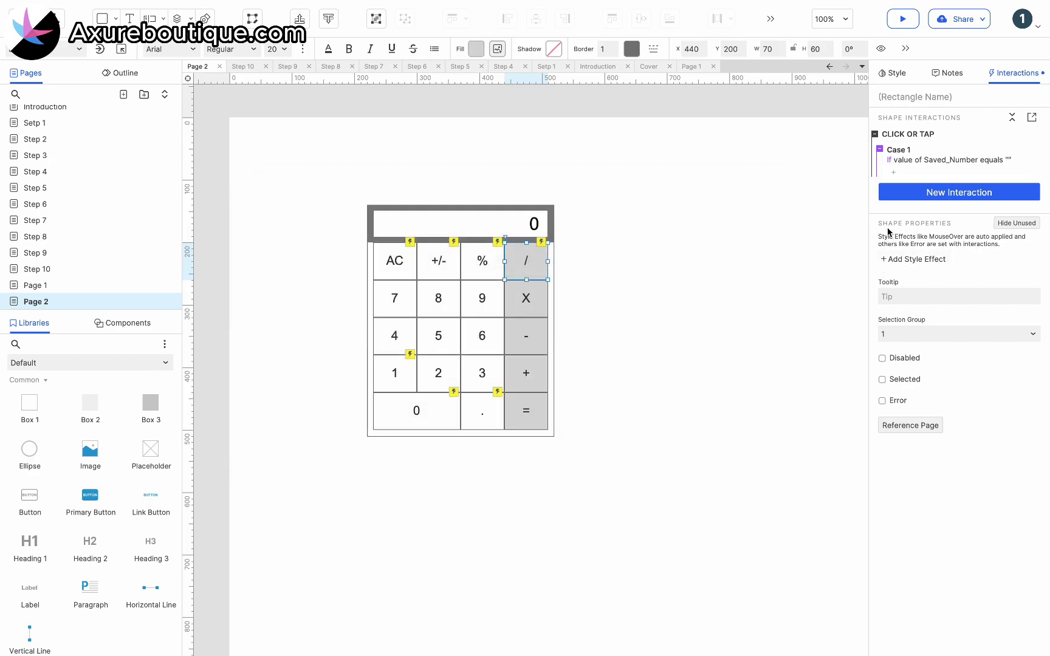
# Add a Set Variable Value action to the / button's Case 1 that sets Saved_Number to the text on the Input widget.
pyautogui.click(894, 172)
pyautogui.scroll(-3, 891, 364)
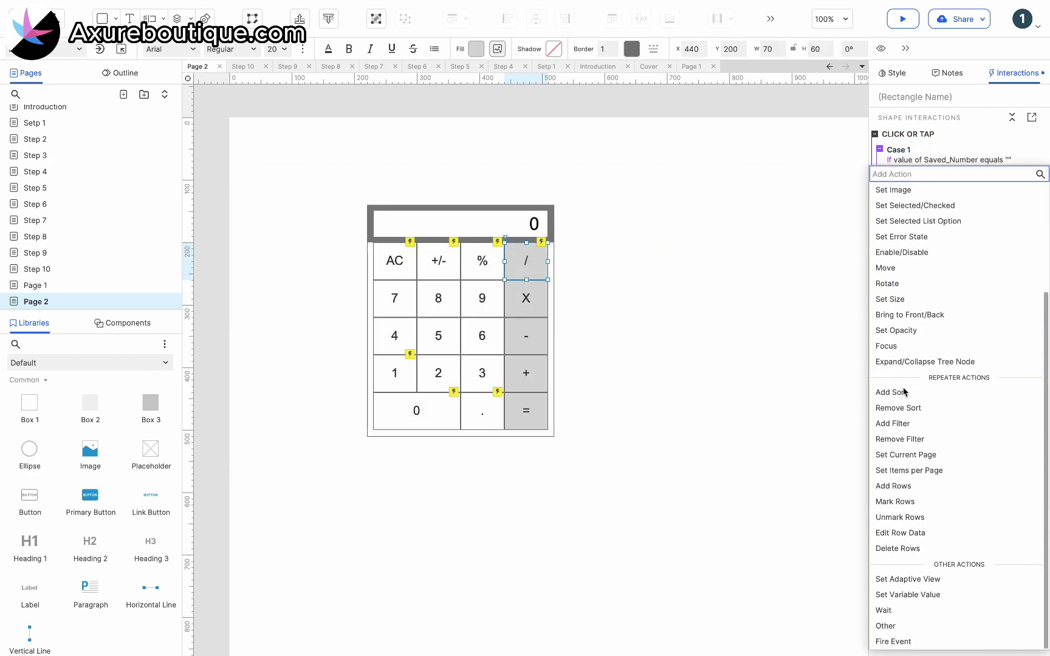
pyautogui.click(899, 594)
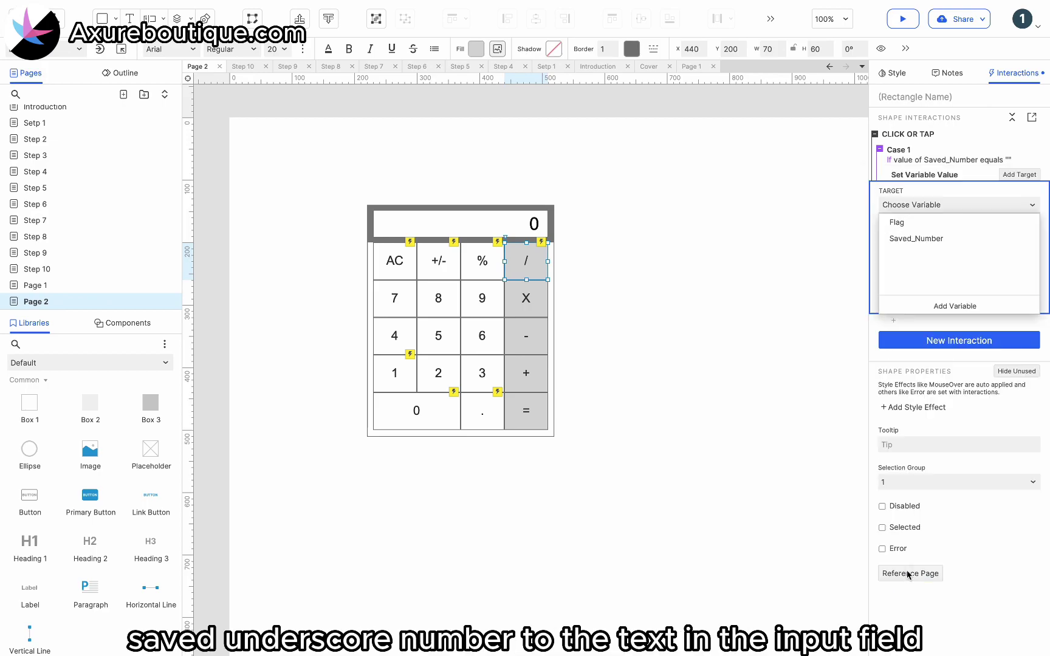
pyautogui.click(917, 238)
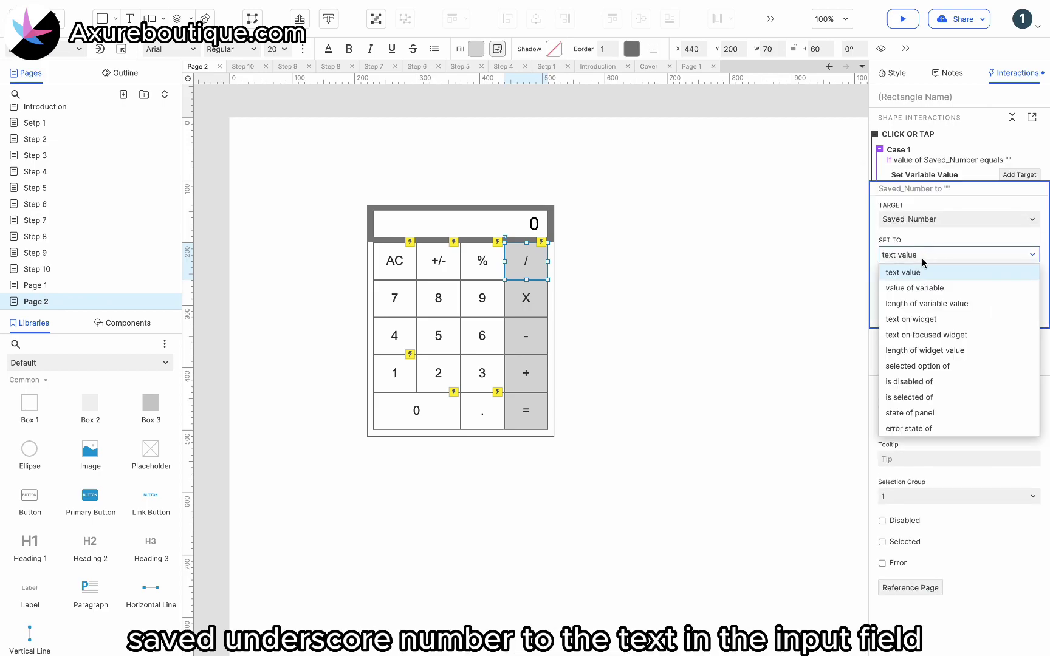
pyautogui.click(908, 316)
pyautogui.click(912, 290)
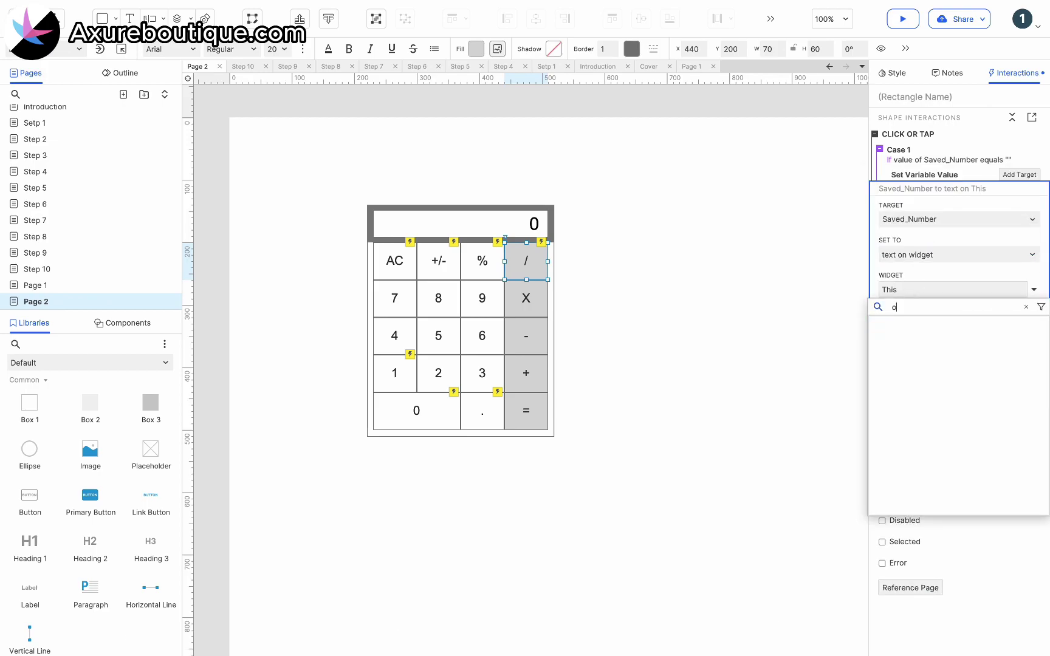
pyautogui.write('in')
pyautogui.click(908, 325)
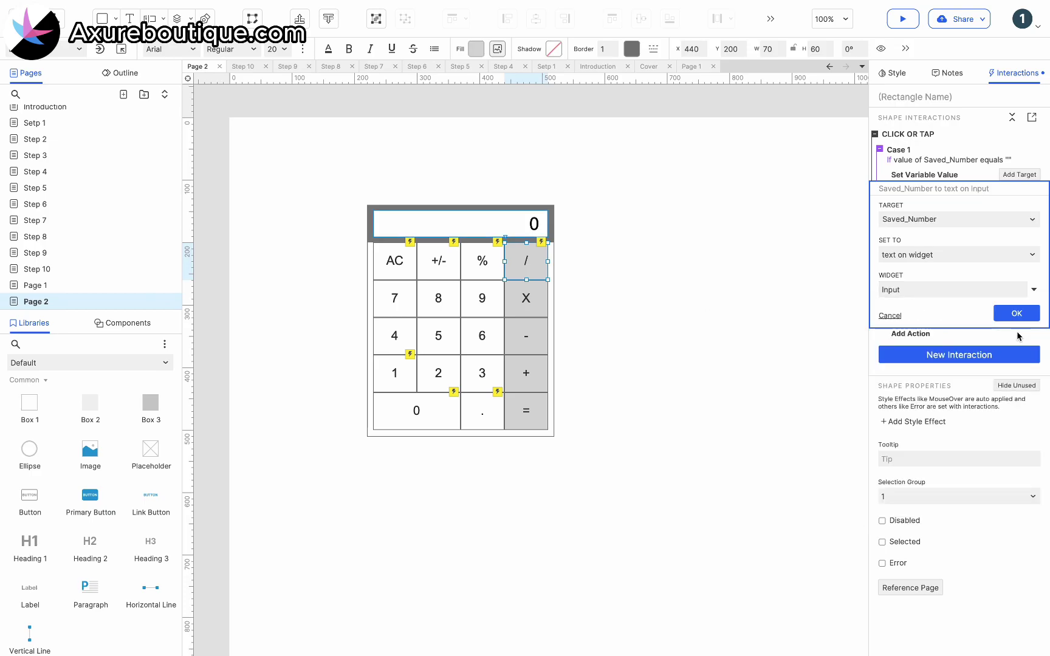
pyautogui.click(1015, 313)
# Add a Set Selected/Checked action to the / button's Case 1 that sets This Widget to true.
pyautogui.click(893, 201)
pyautogui.write('sel')
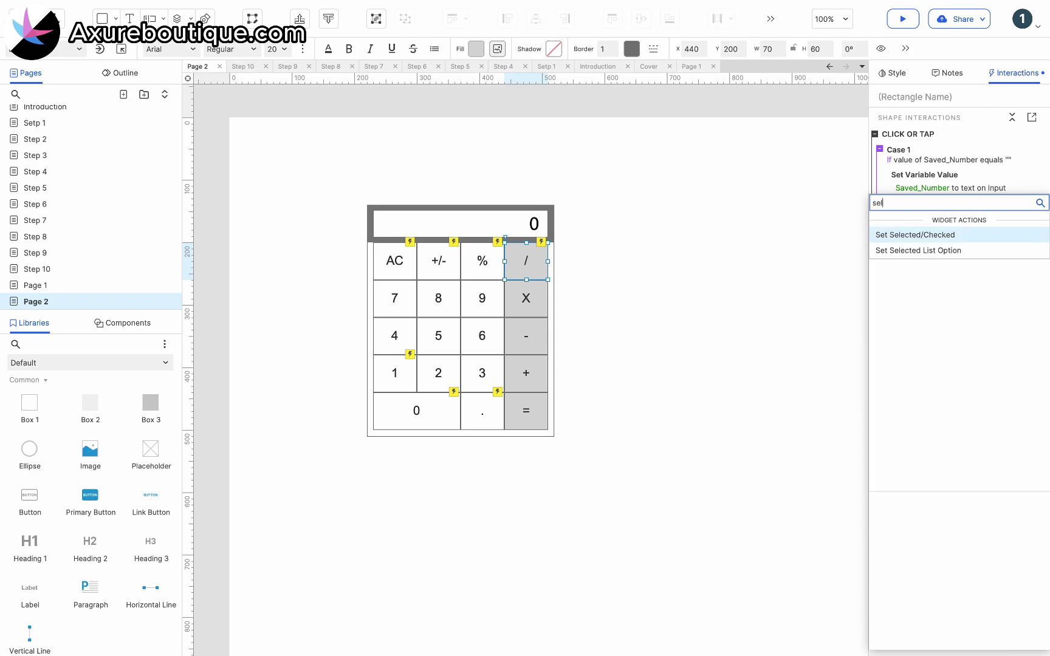
pyautogui.click(928, 235)
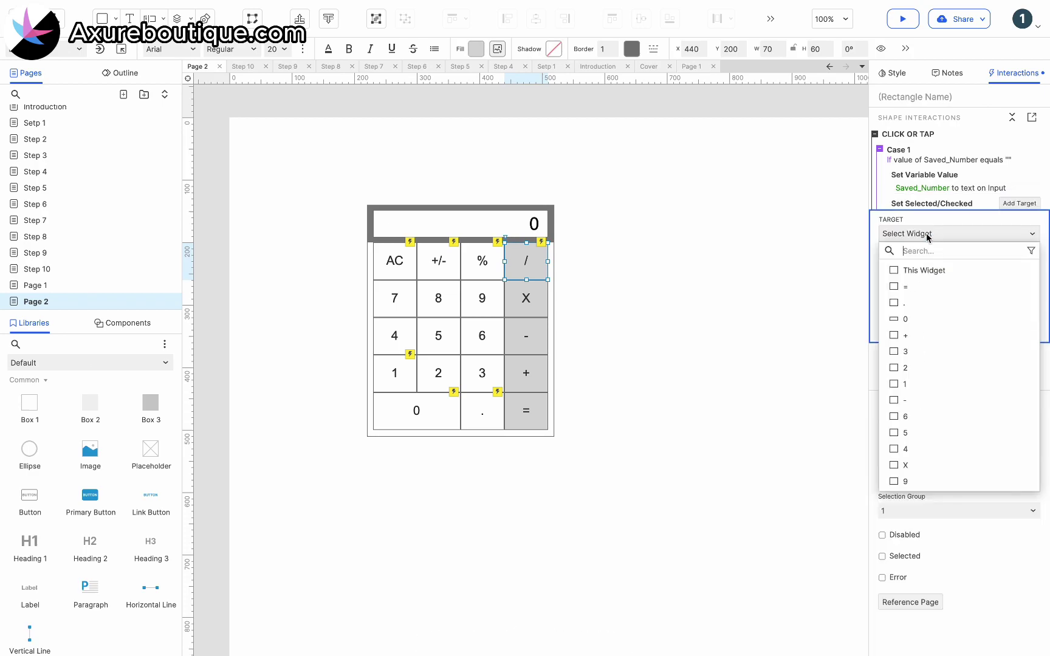
pyautogui.click(927, 270)
pyautogui.click(1027, 341)
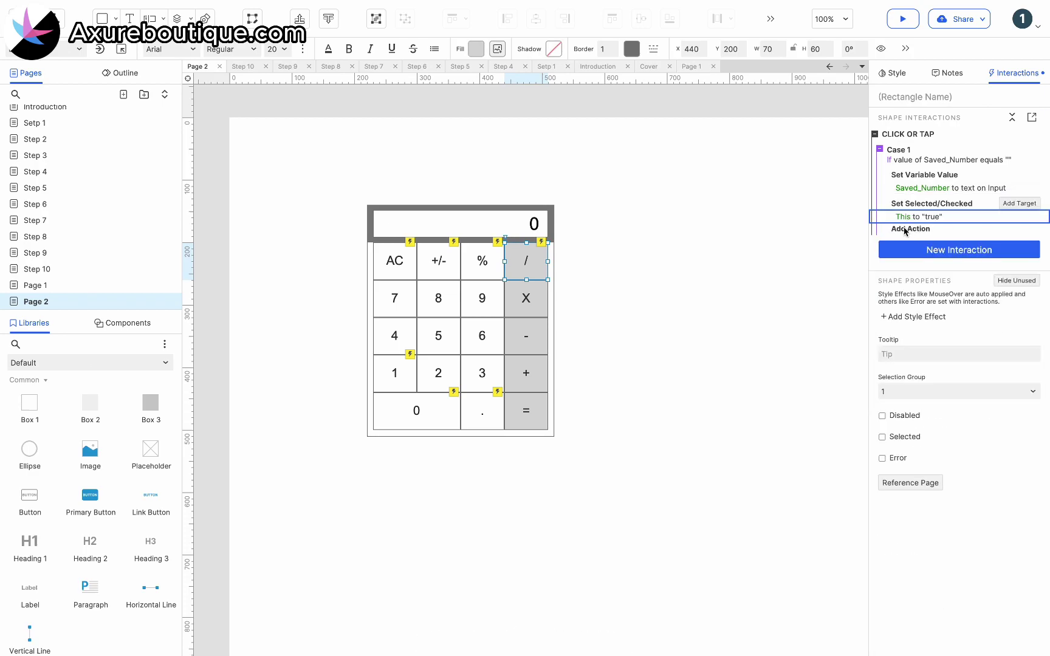
# Add another Set Variable Value action to the / button's Case 1 that sets Flag to the text value Replace.
pyautogui.click(908, 229)
pyautogui.scroll(-5, 926, 547)
pyautogui.scroll(-1, 924, 547)
pyautogui.click(909, 576)
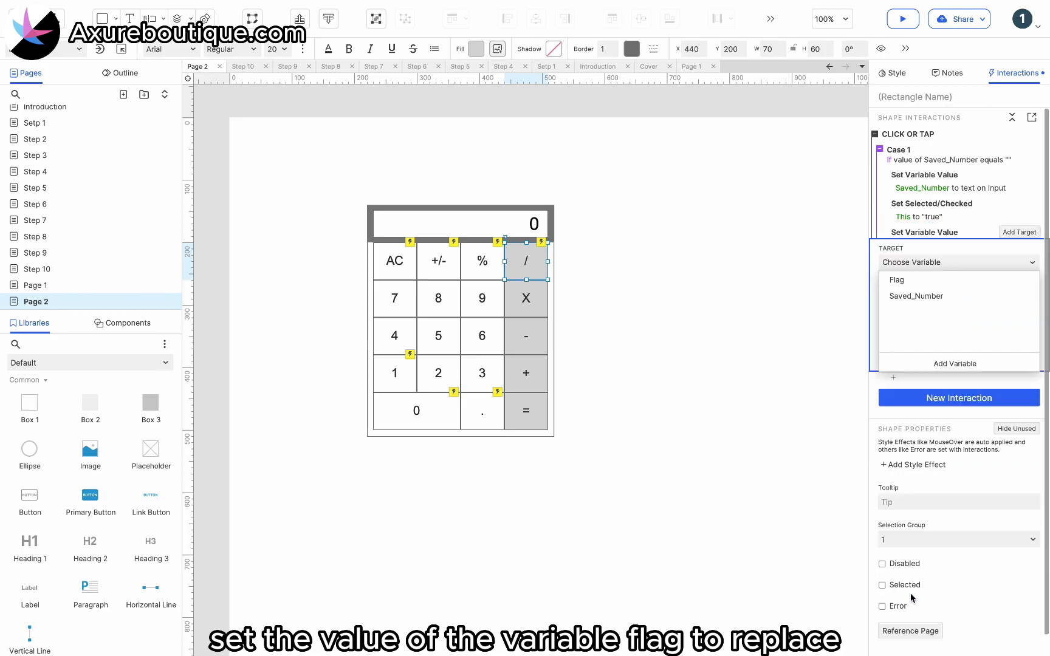
pyautogui.click(924, 280)
pyautogui.click(902, 346)
pyautogui.write('Replace')
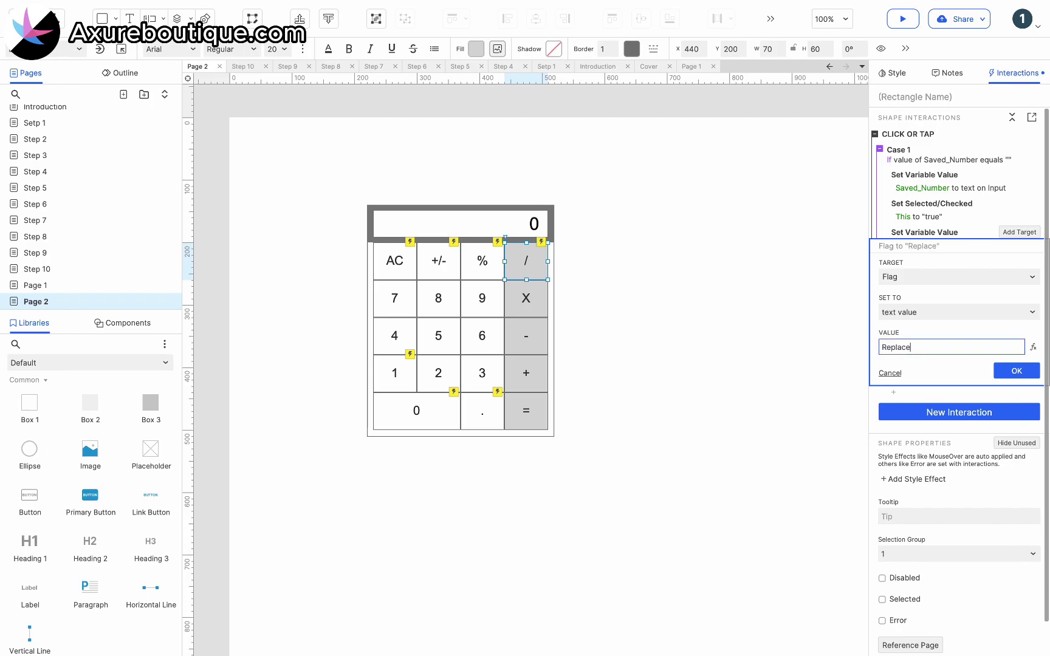
pyautogui.click(1009, 369)
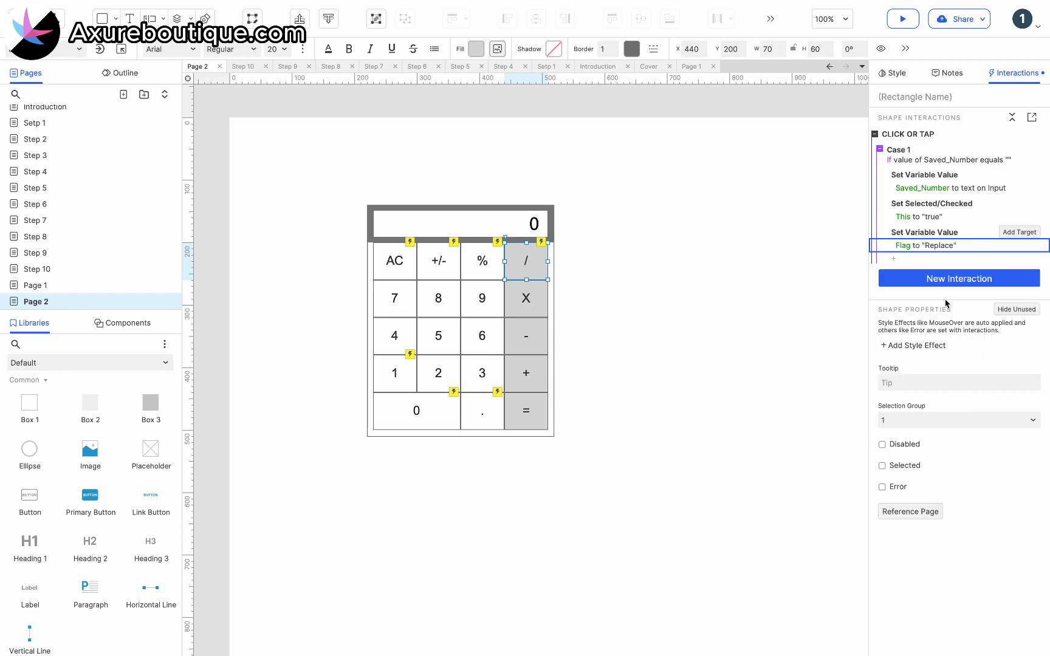
# Add an unconditional Else If Case 2 to the / button with a Set Text action targeting the Input widget.
pyautogui.click(1026, 135)
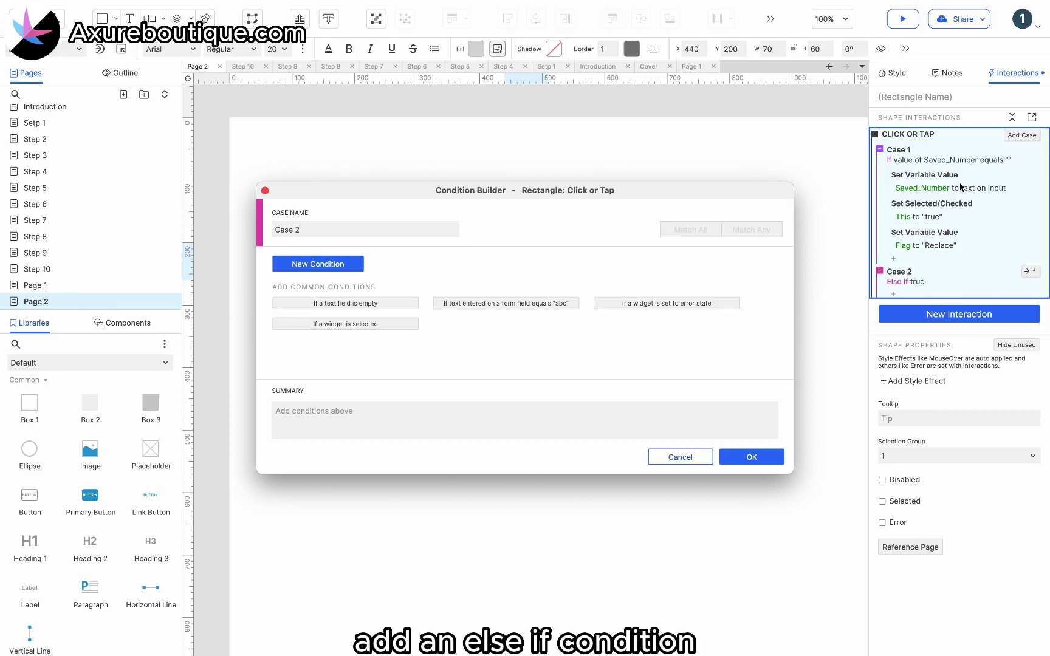
pyautogui.click(755, 463)
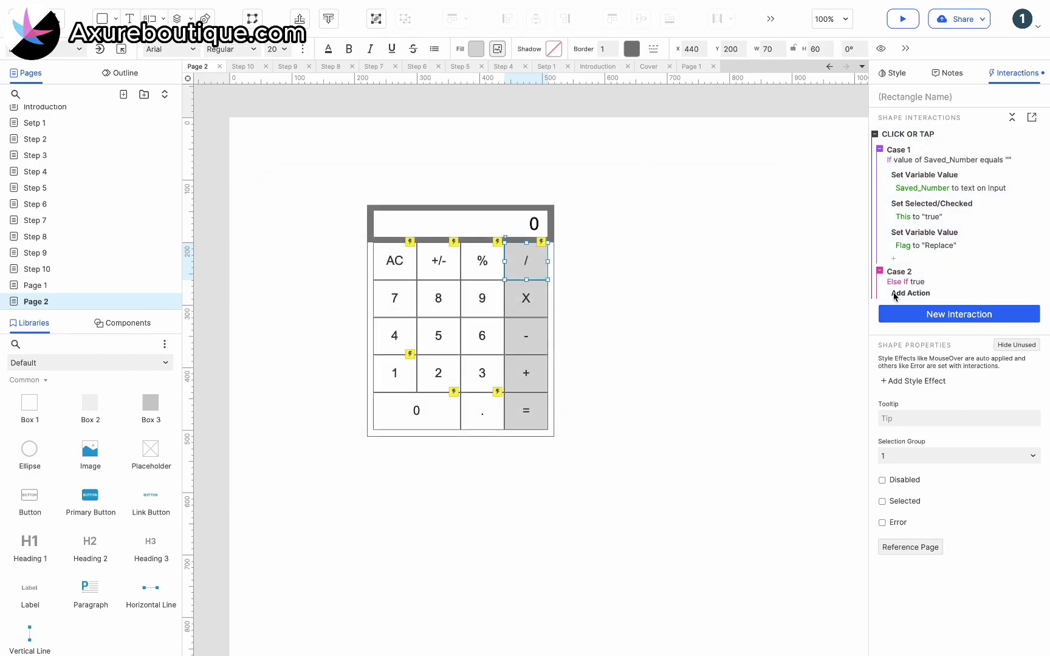
pyautogui.click(894, 295)
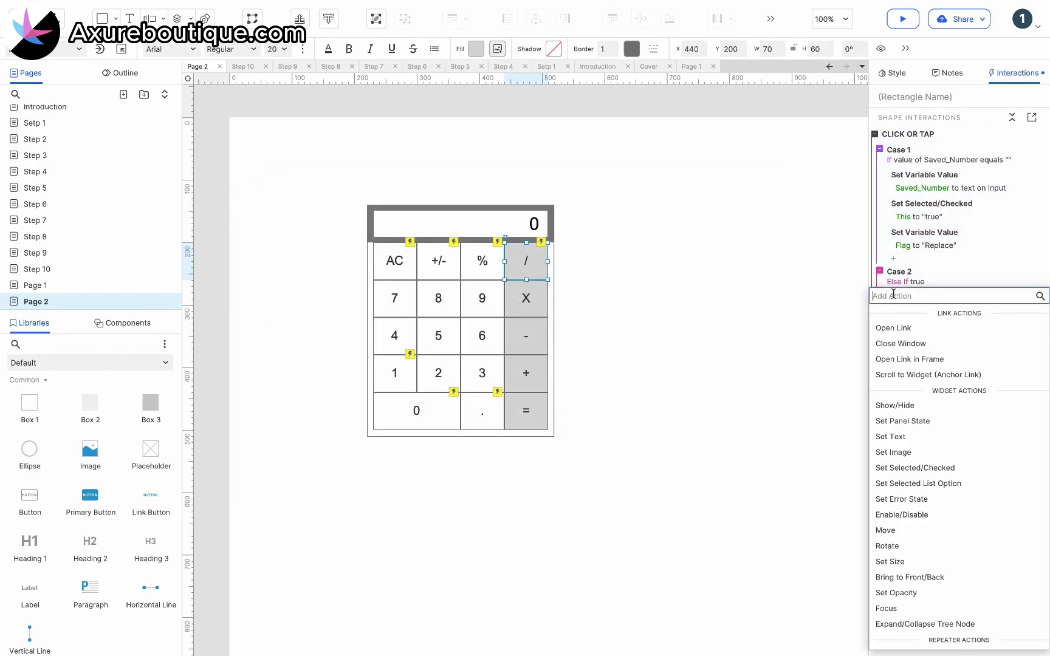
pyautogui.click(902, 437)
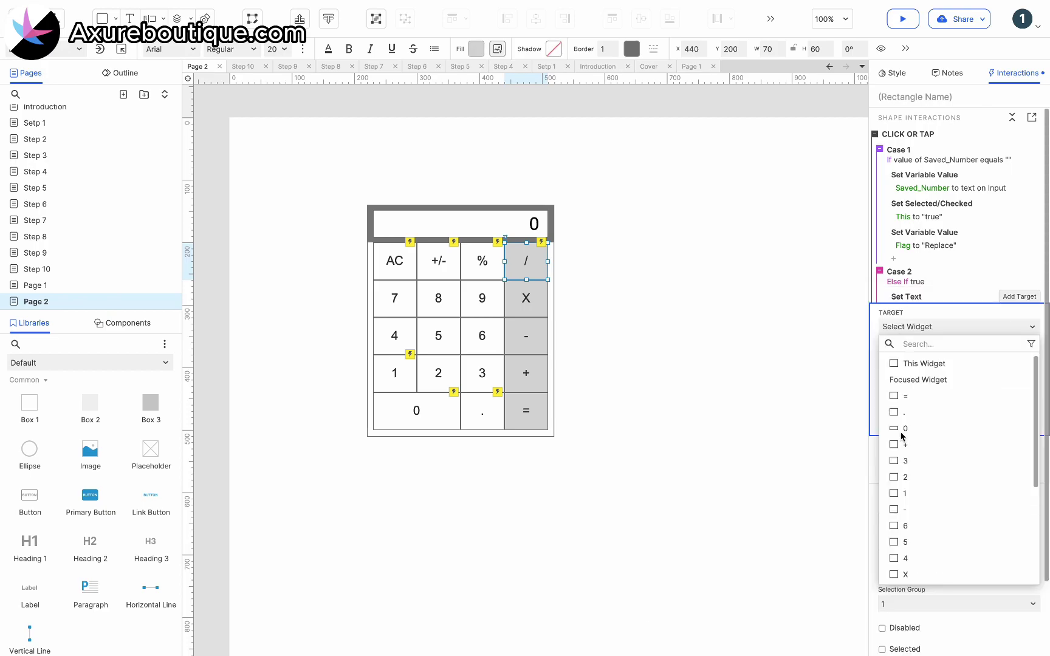
pyautogui.write('i')
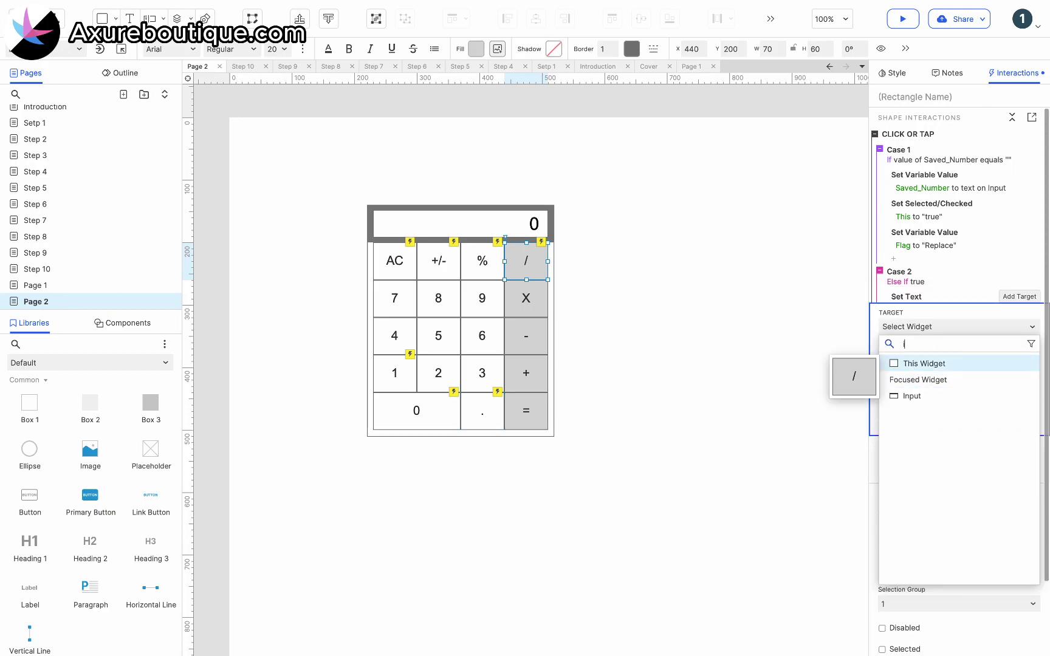
pyautogui.click(911, 396)
pyautogui.click(910, 411)
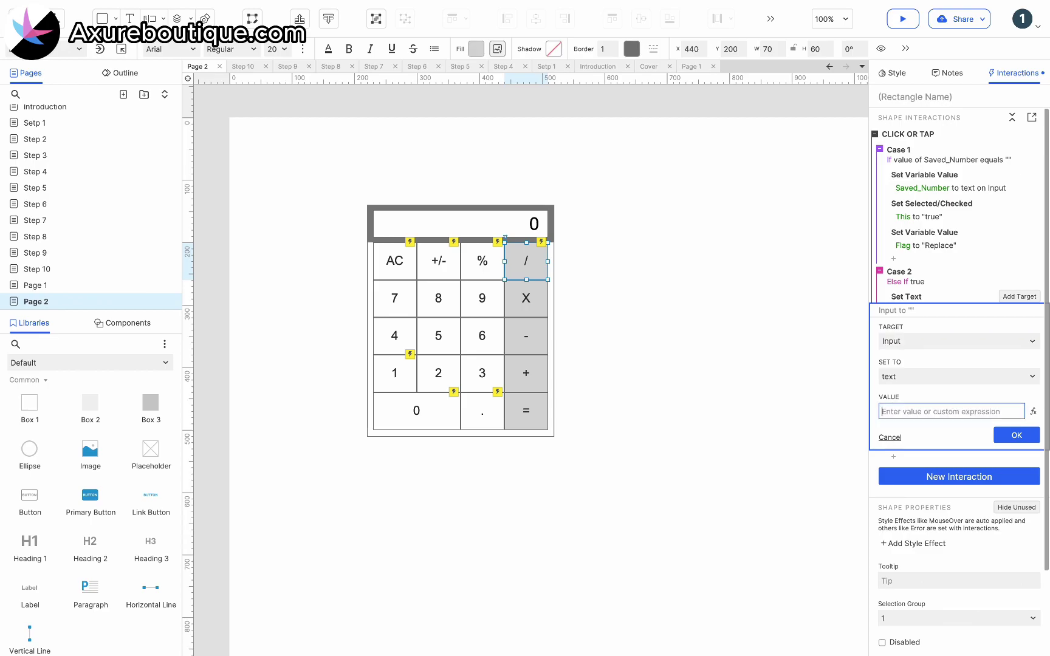
# Set the Case 2 Set Text value to [[Saved_Number/LVAR1]], with local variable LVAR1 defined as the text on the Input widget.
pyautogui.click(1033, 412)
pyautogui.click(361, 248)
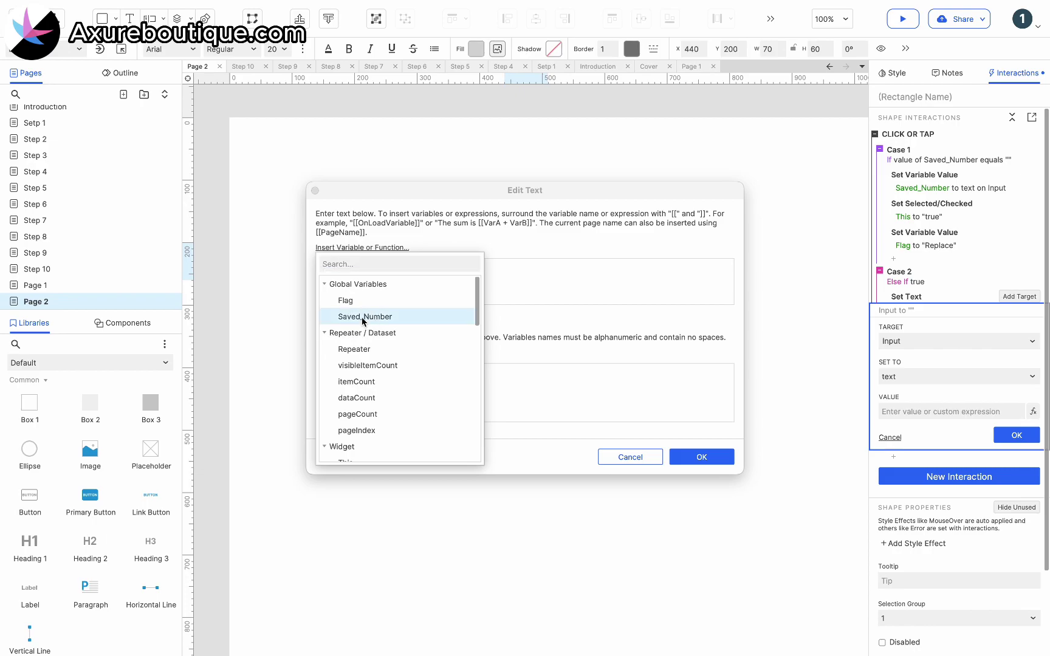
pyautogui.click(363, 318)
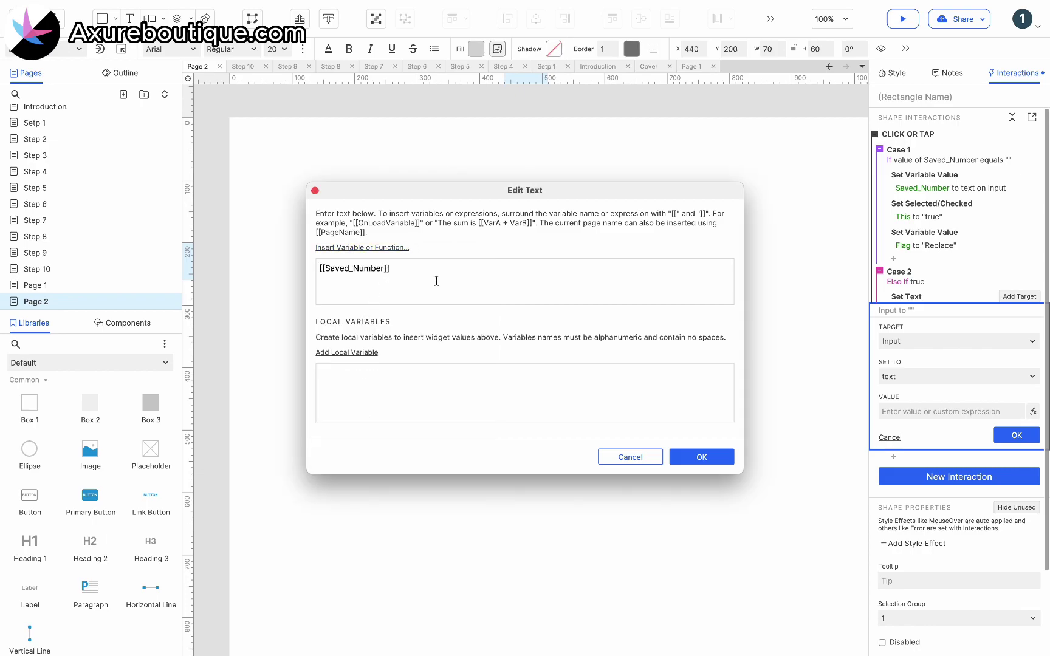
pyautogui.click(367, 352)
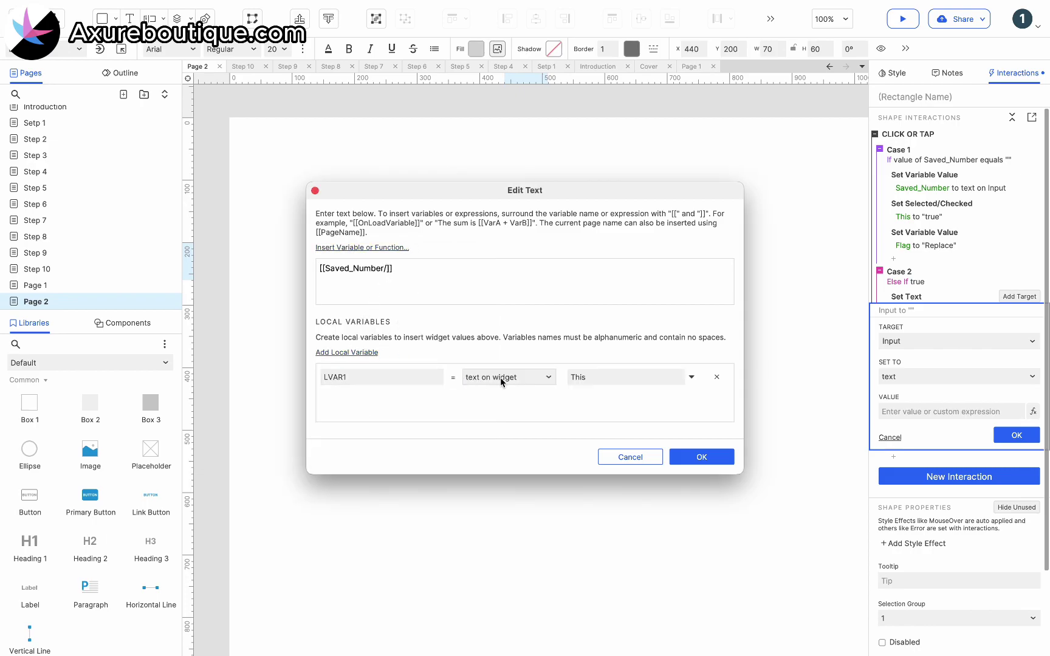
pyautogui.click(580, 382)
pyautogui.write('i')
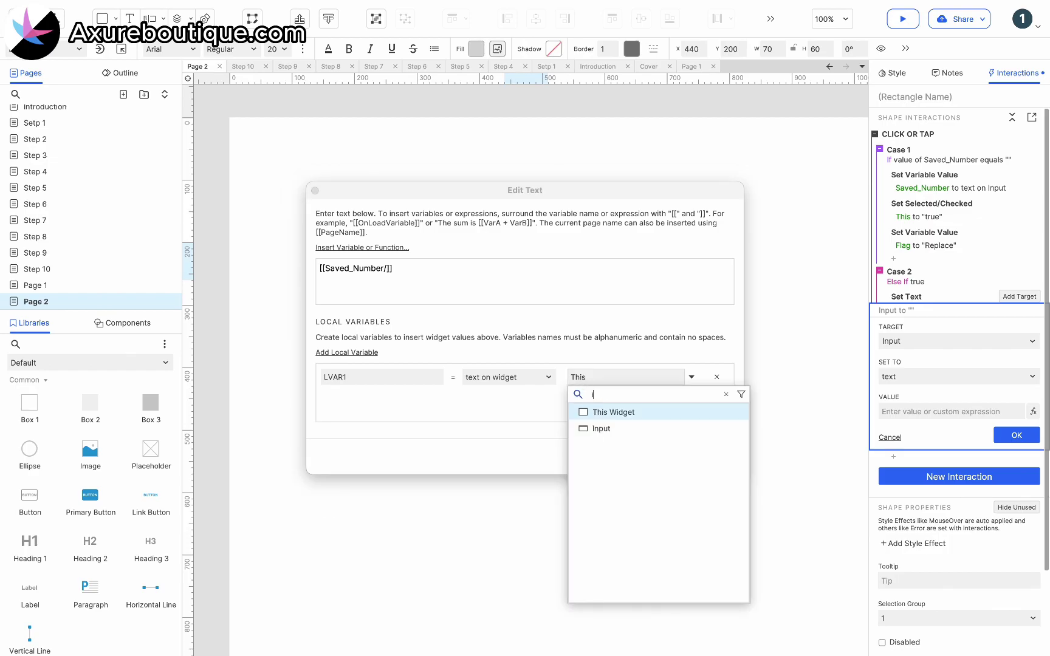
pyautogui.click(598, 429)
pyautogui.click(408, 378)
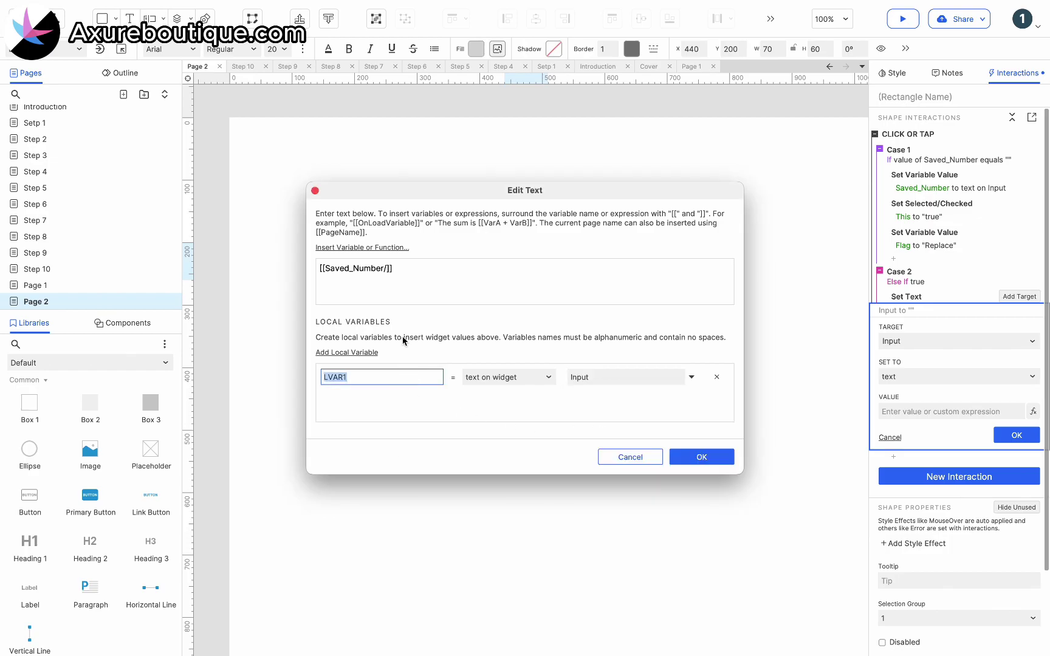
pyautogui.click(386, 270)
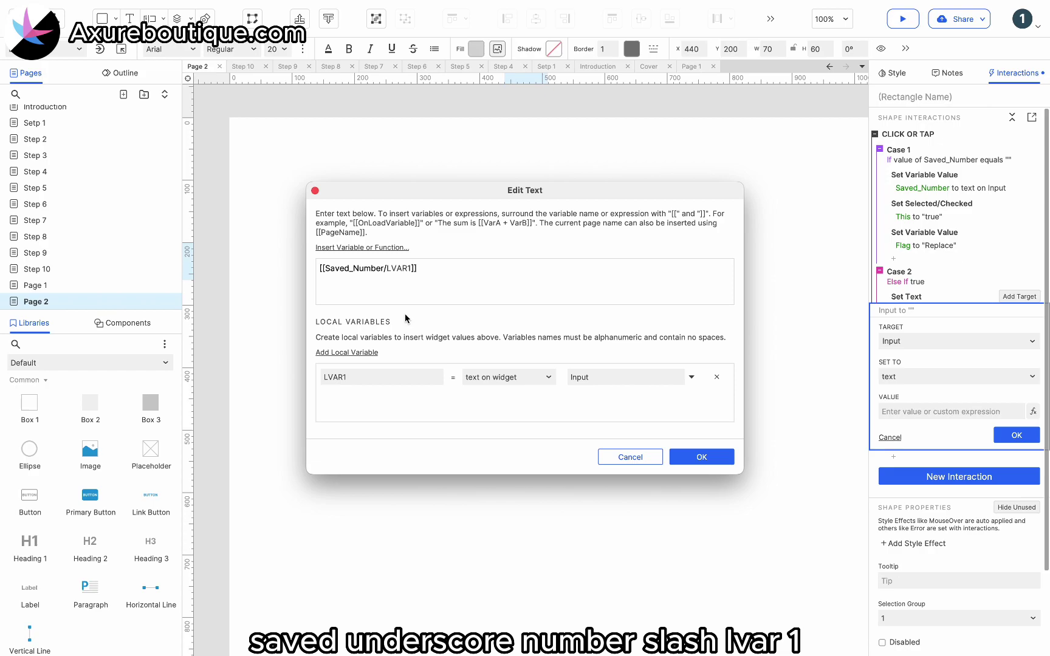
pyautogui.click(701, 457)
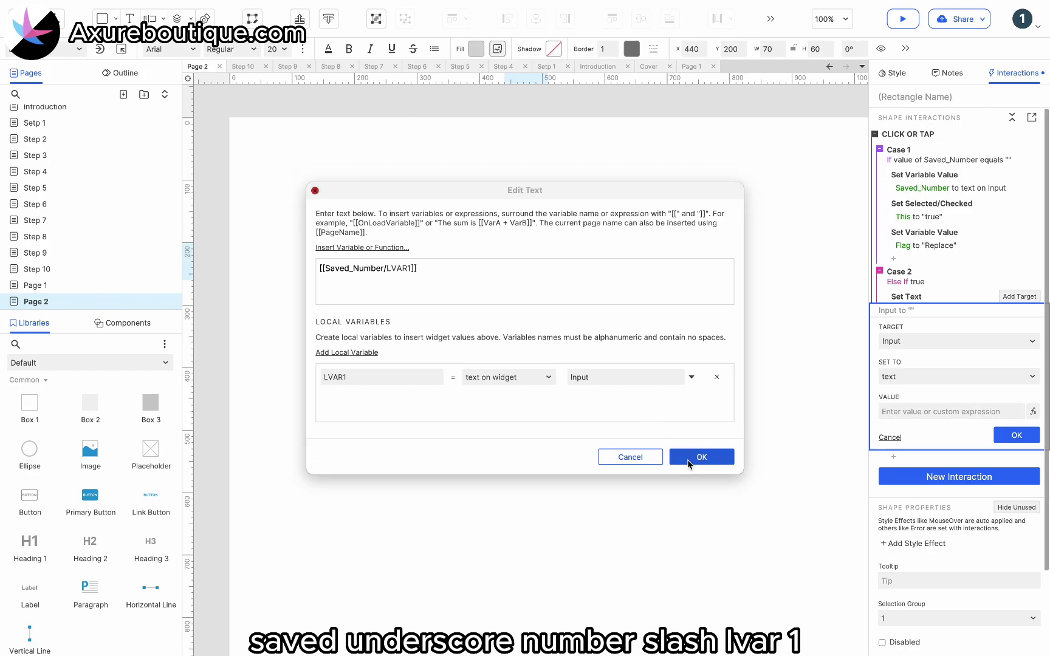
pyautogui.click(1017, 435)
# Add a Set Selected/Checked action to the / button's Case 2 that sets This Widget to true.
pyautogui.click(897, 322)
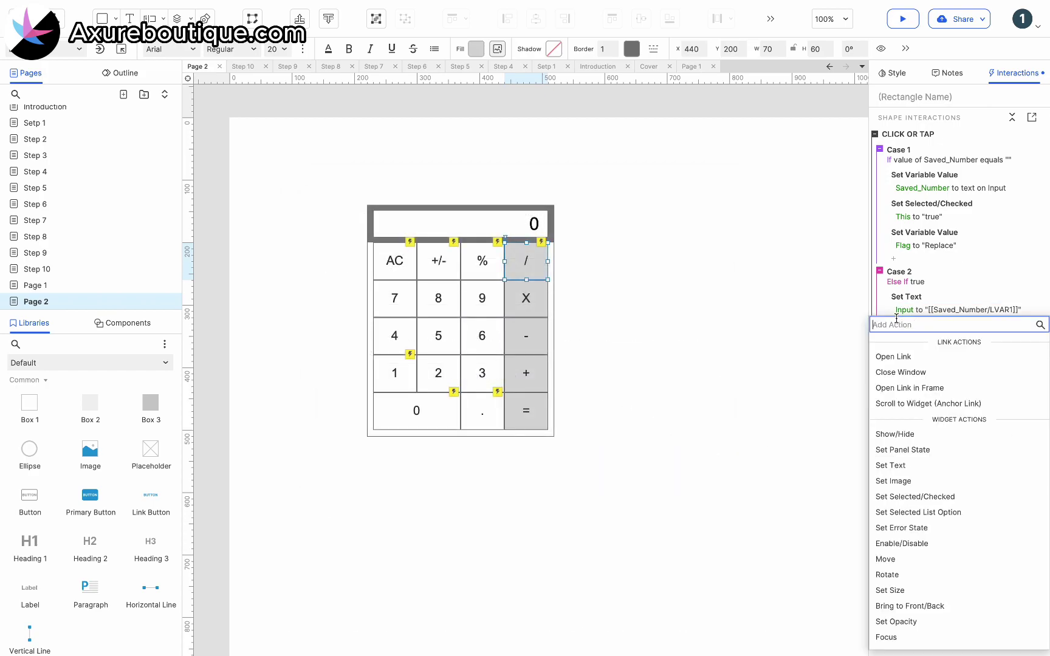
pyautogui.click(916, 497)
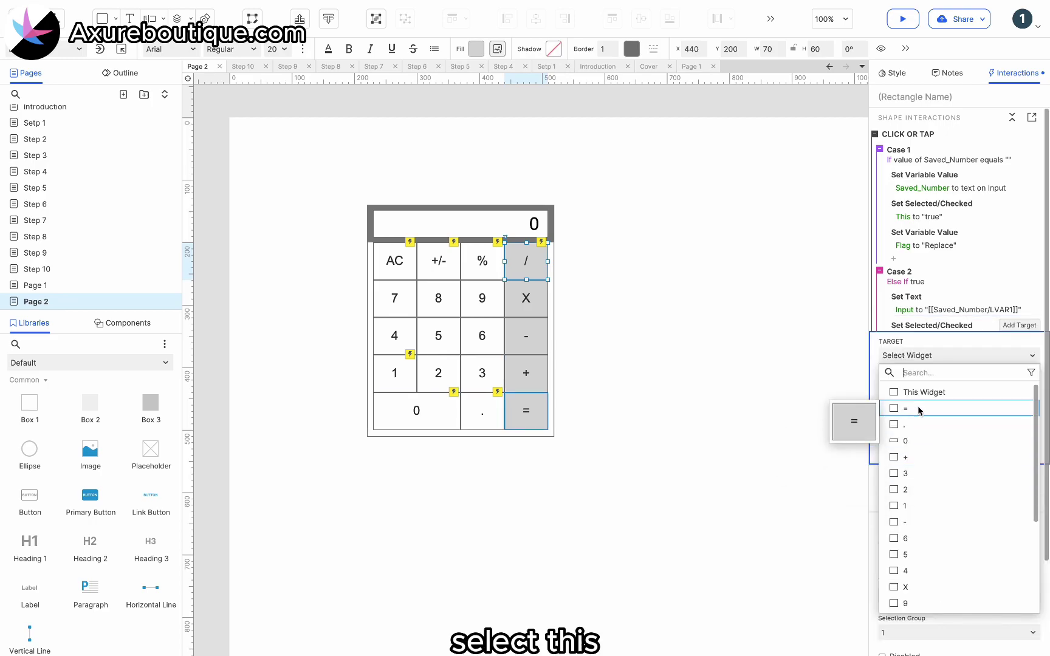
pyautogui.click(920, 392)
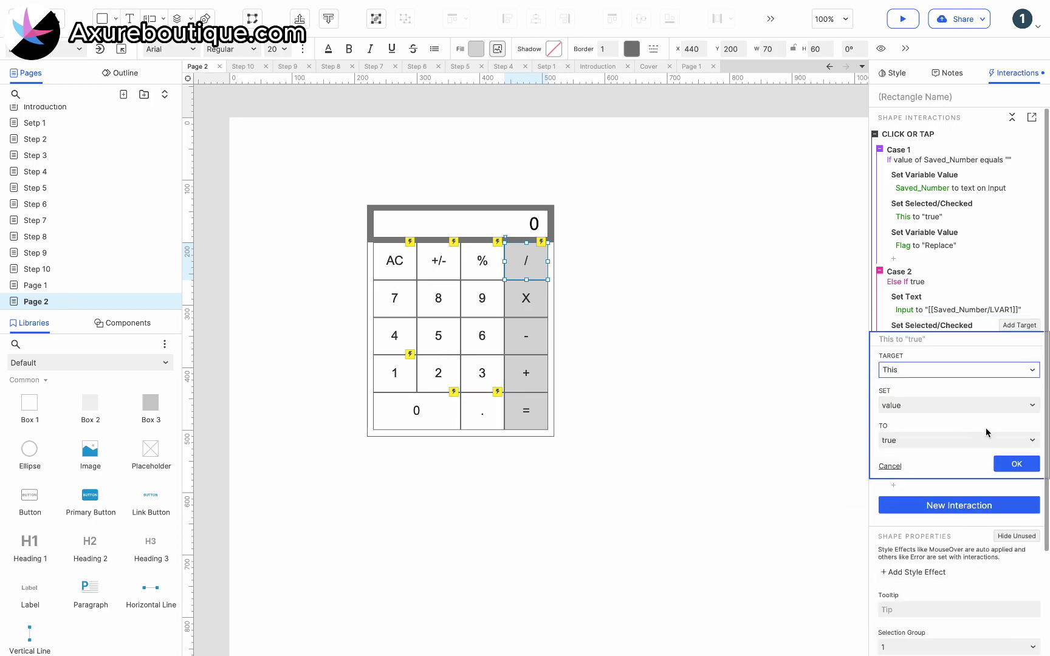
pyautogui.click(1017, 460)
# Add a Set Variable Value action to the / button's Case 2 that sets Saved_Number to the text on the Input widget.
pyautogui.click(899, 352)
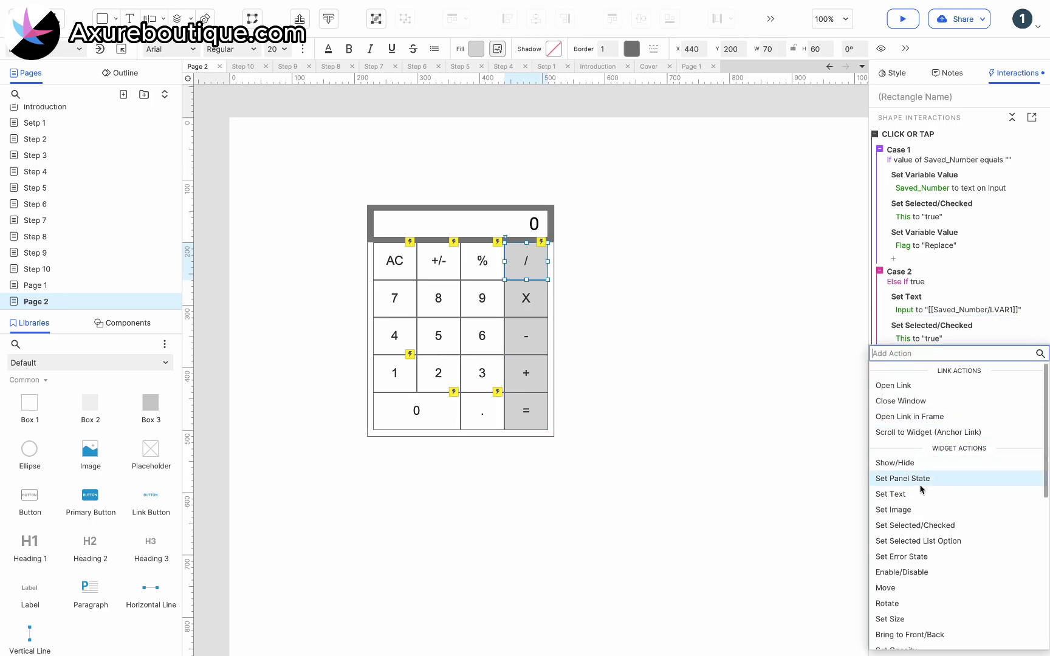
pyautogui.scroll(-6, 912, 517)
pyautogui.click(914, 594)
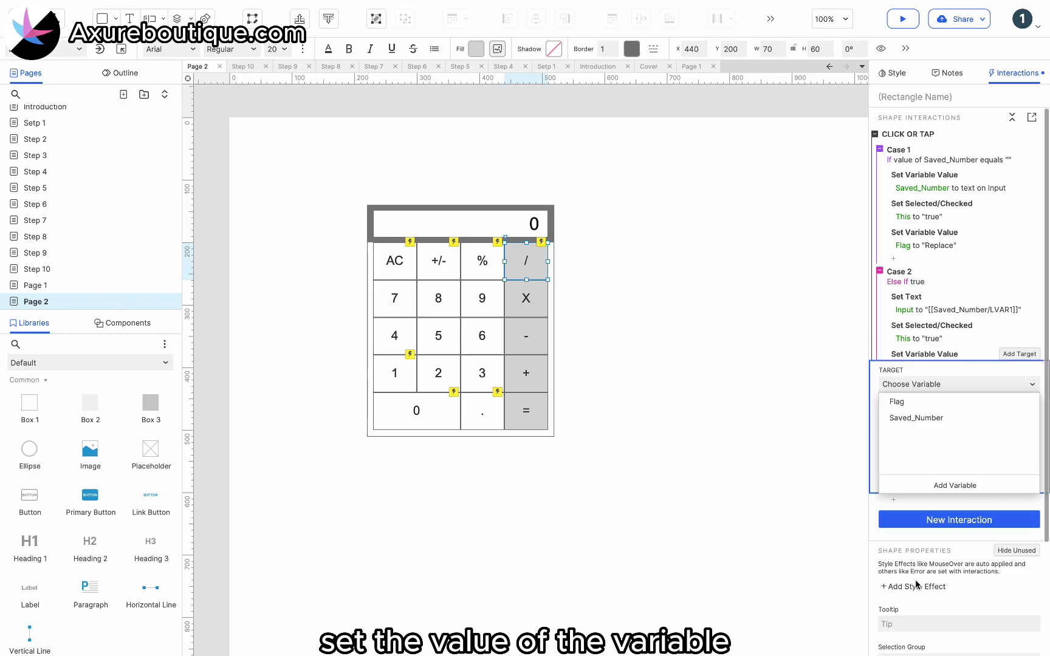
pyautogui.click(935, 419)
pyautogui.click(908, 442)
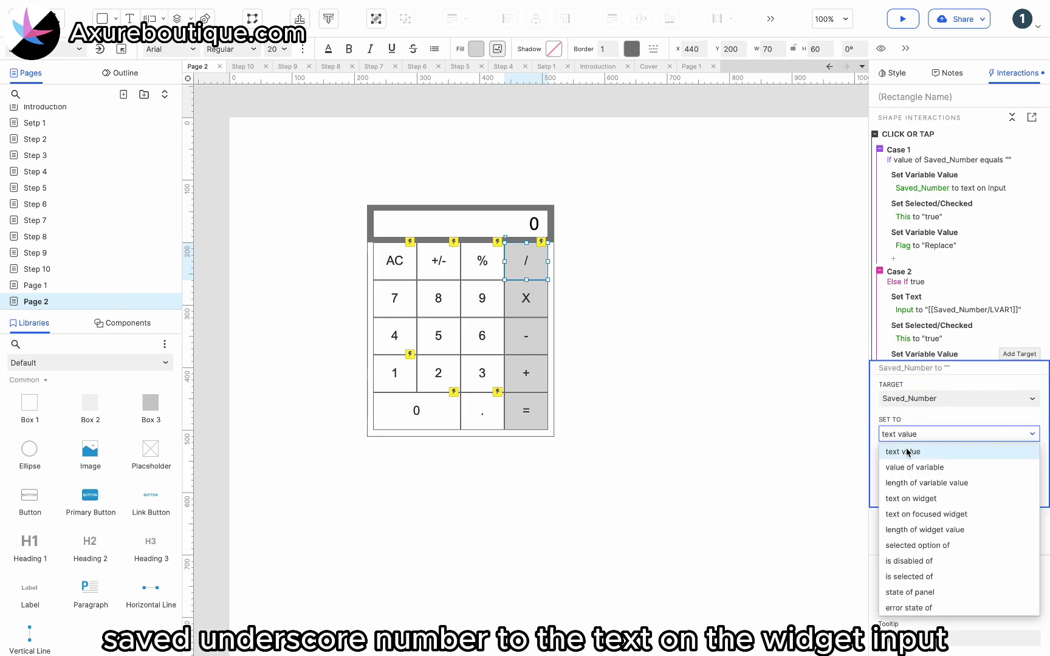
pyautogui.click(919, 498)
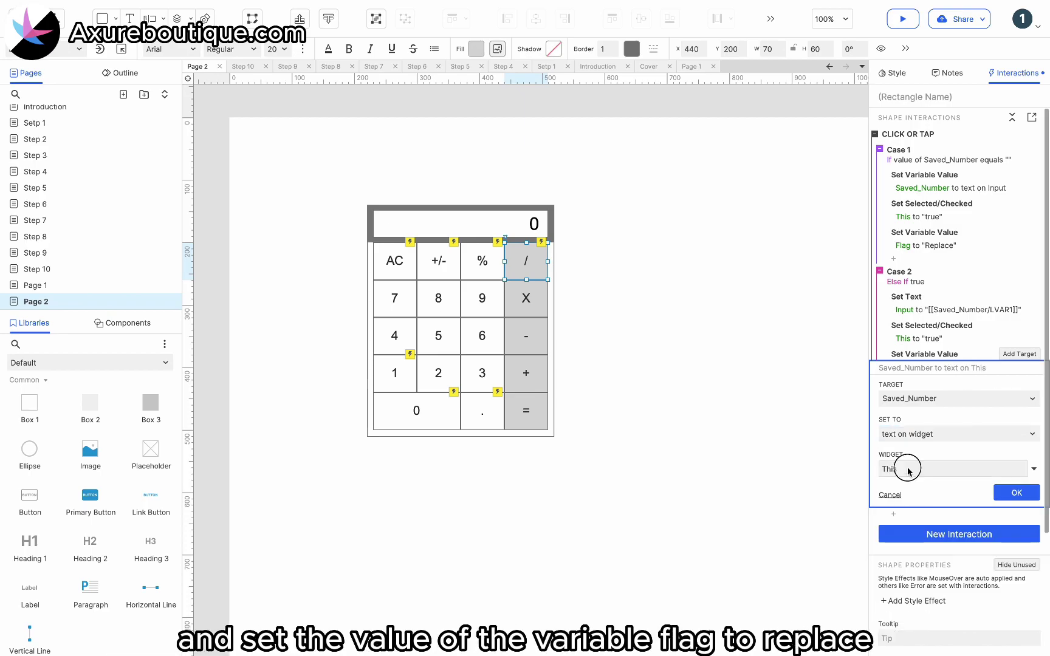
pyautogui.click(908, 466)
pyautogui.write('i')
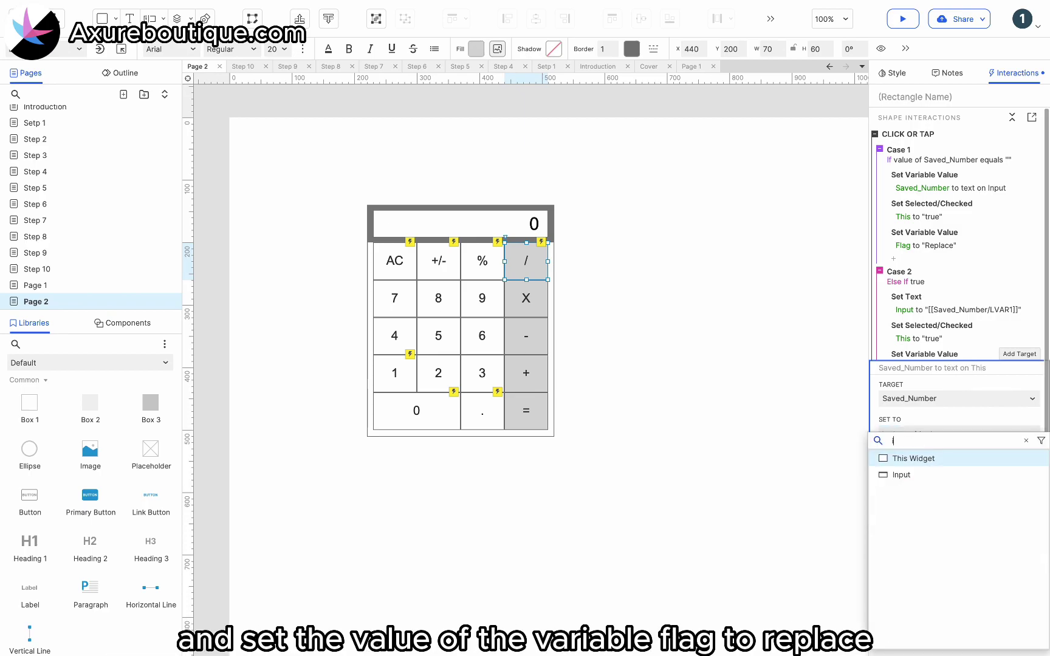
pyautogui.click(911, 475)
pyautogui.click(998, 490)
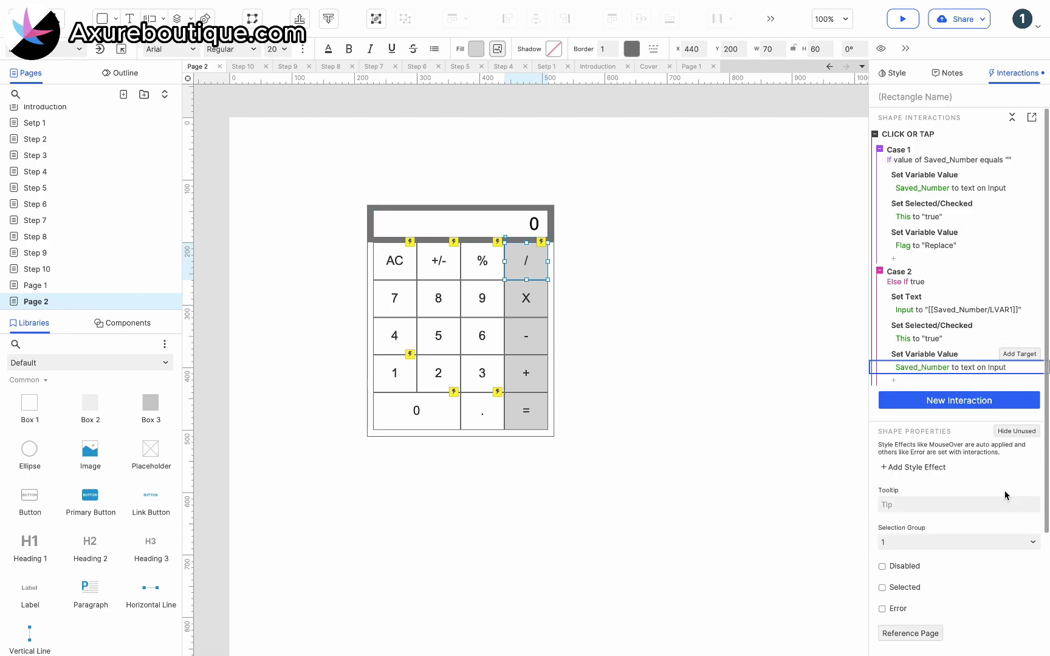
# Add another Set Variable Value action to the / button's Case 2 that sets Flag to the text value Replace.
pyautogui.click(894, 381)
pyautogui.scroll(-5, 910, 433)
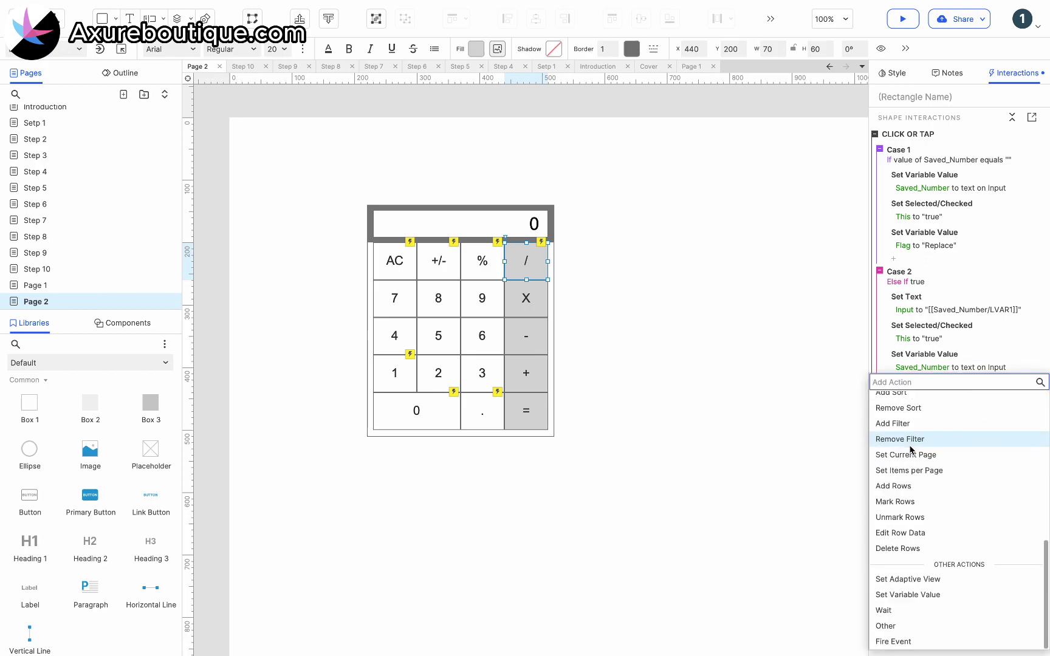
pyautogui.click(905, 592)
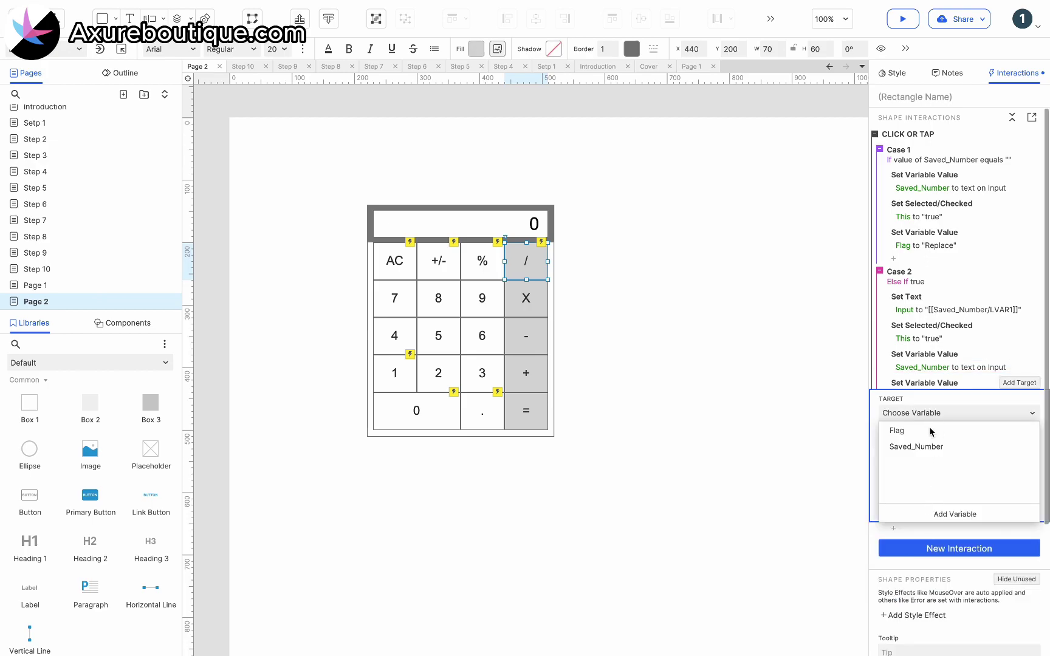
pyautogui.click(928, 431)
pyautogui.click(898, 498)
pyautogui.write('Replace')
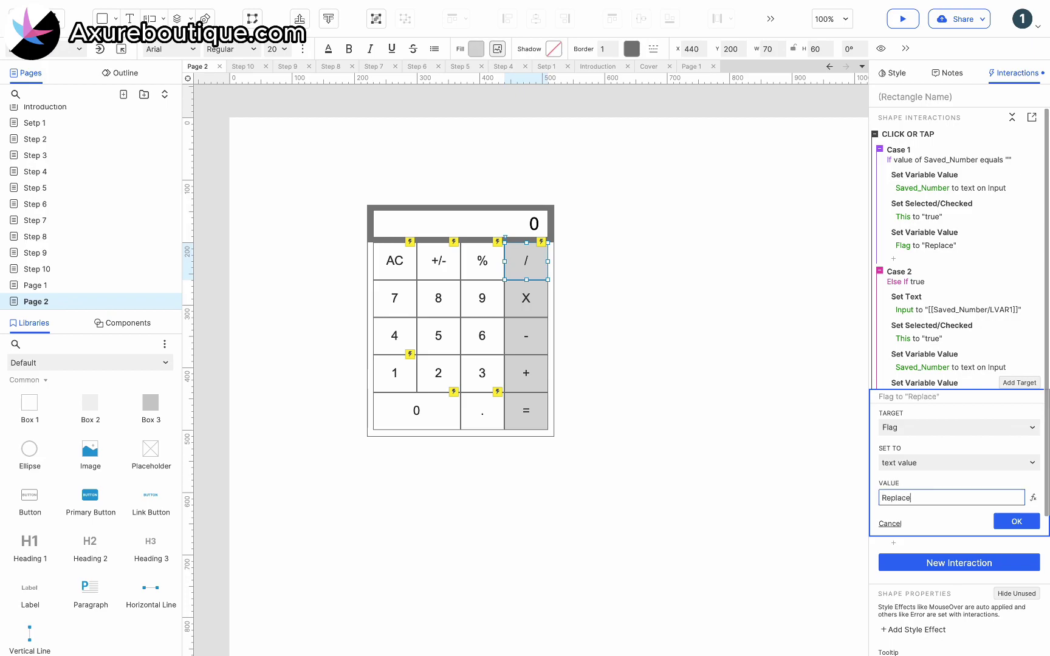
pyautogui.click(1006, 521)
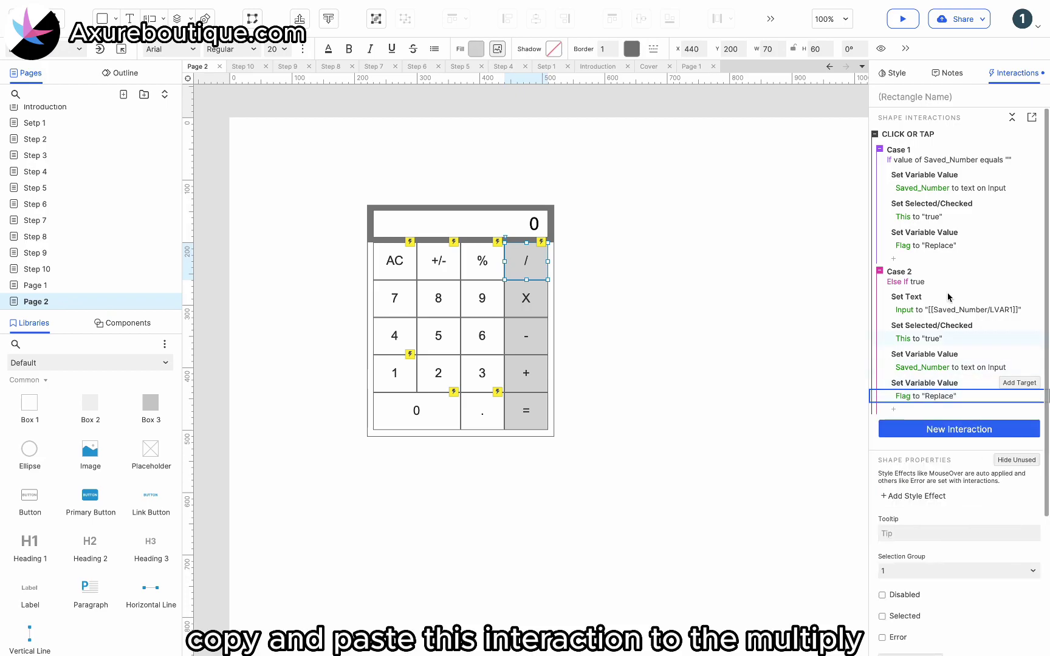
# Copy the / button's Click or Tap interaction to the X button and relabel that button *.
pyautogui.click(919, 135)
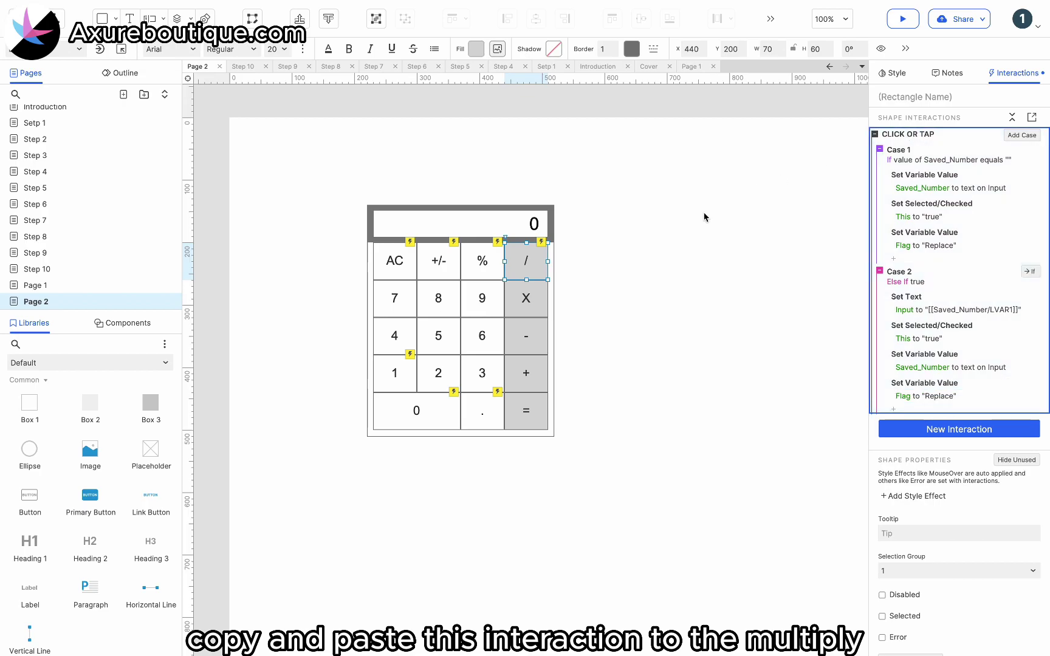
pyautogui.click(530, 298)
pyautogui.doubleClick(530, 299)
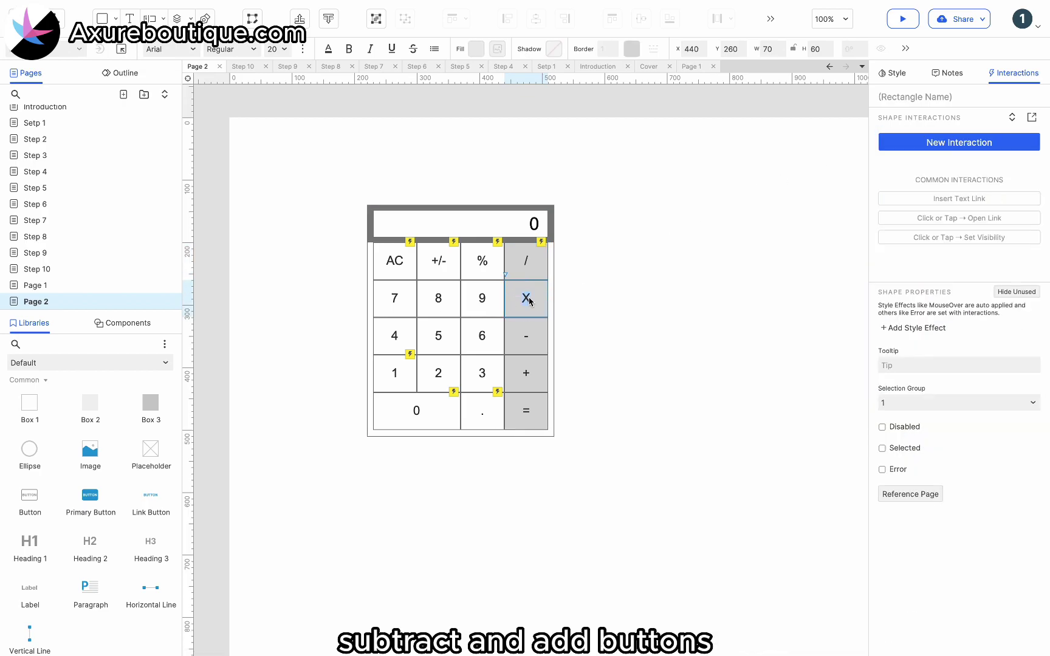
pyautogui.write('*')
pyautogui.press('Escape')
pyautogui.hotkey('ctrl', 'v')
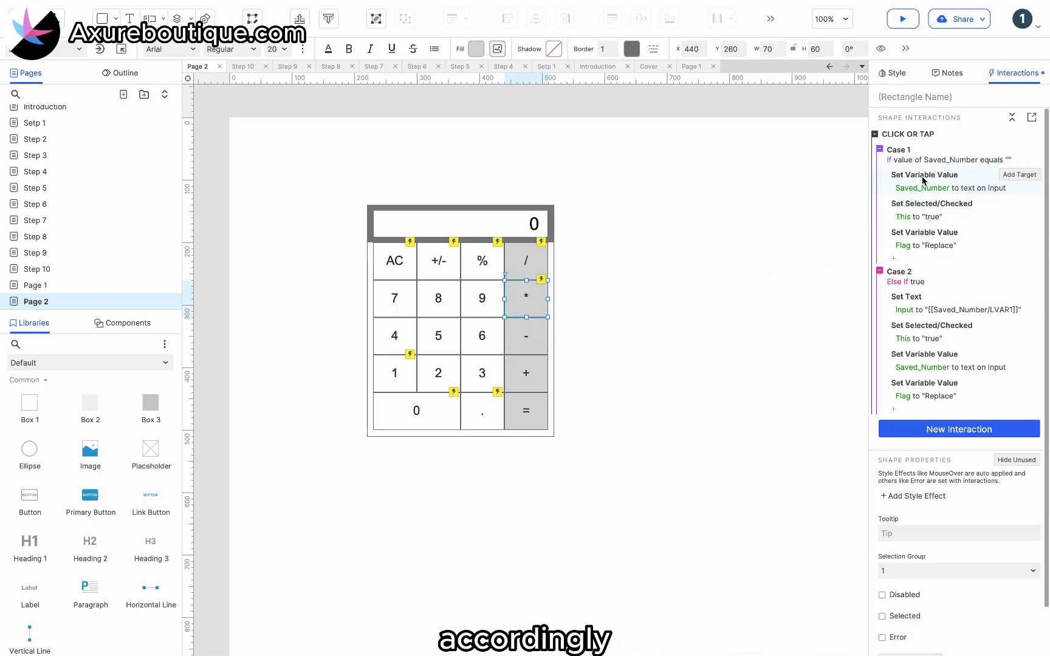
# Change the * button's Case 2 Set Text value to [[Saved_Number*LVAR1]].
pyautogui.click(965, 311)
pyautogui.click(944, 411)
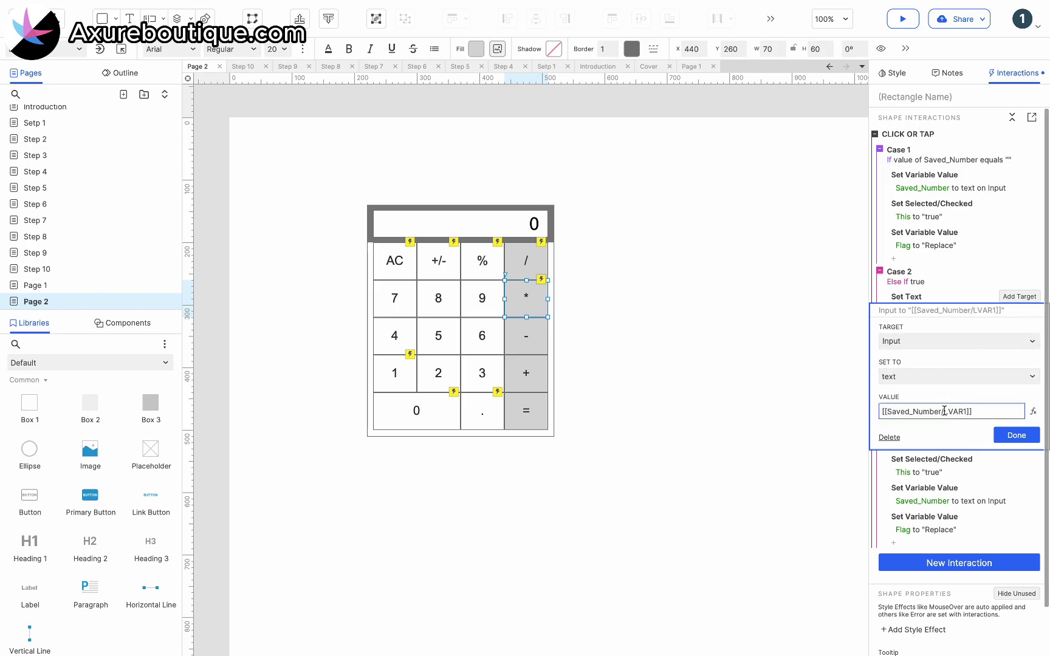
pyautogui.press('BackSpace')
pyautogui.write('*')
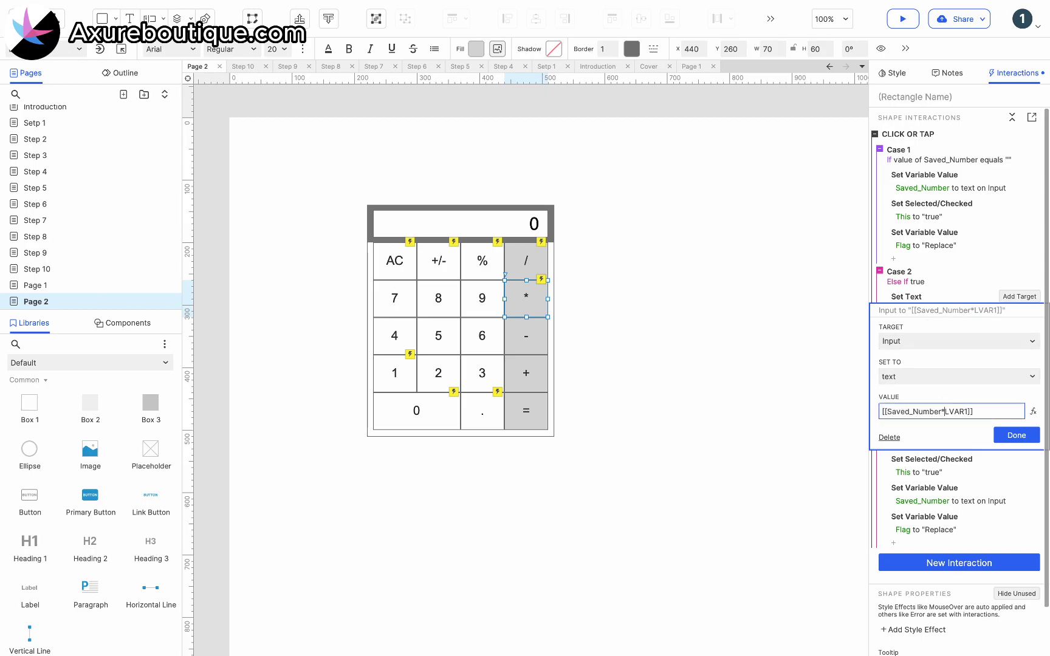
pyautogui.click(1018, 435)
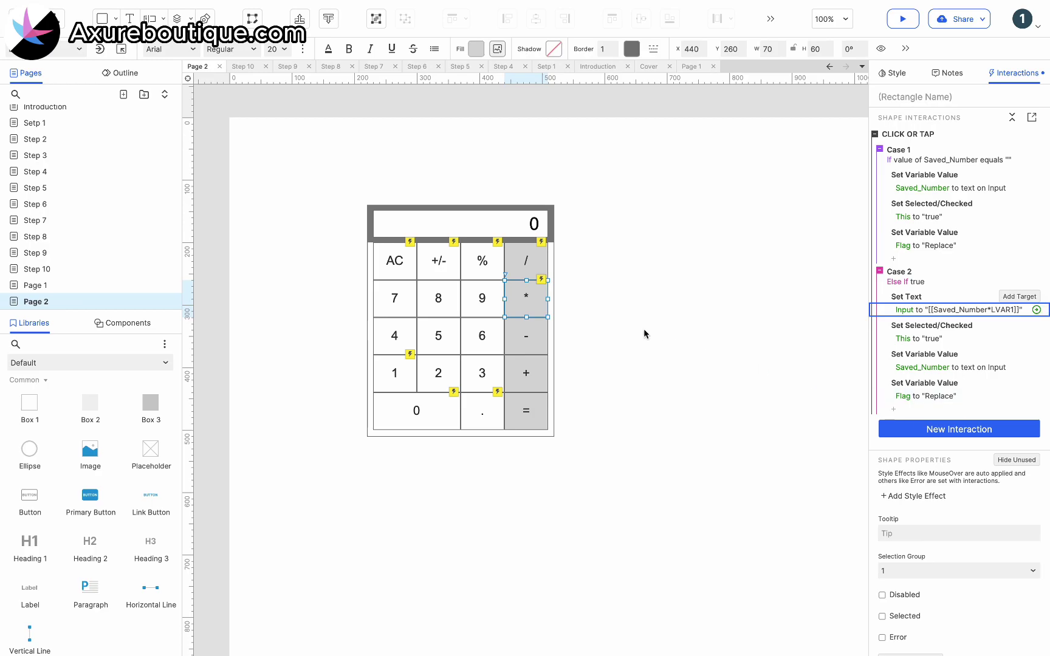
# Paste the Click or Tap interaction onto the - button and replace the division operator in its Case 2 Set Text value to match the button.
pyautogui.click(528, 329)
pyautogui.hotkey('ctrl', 'v')
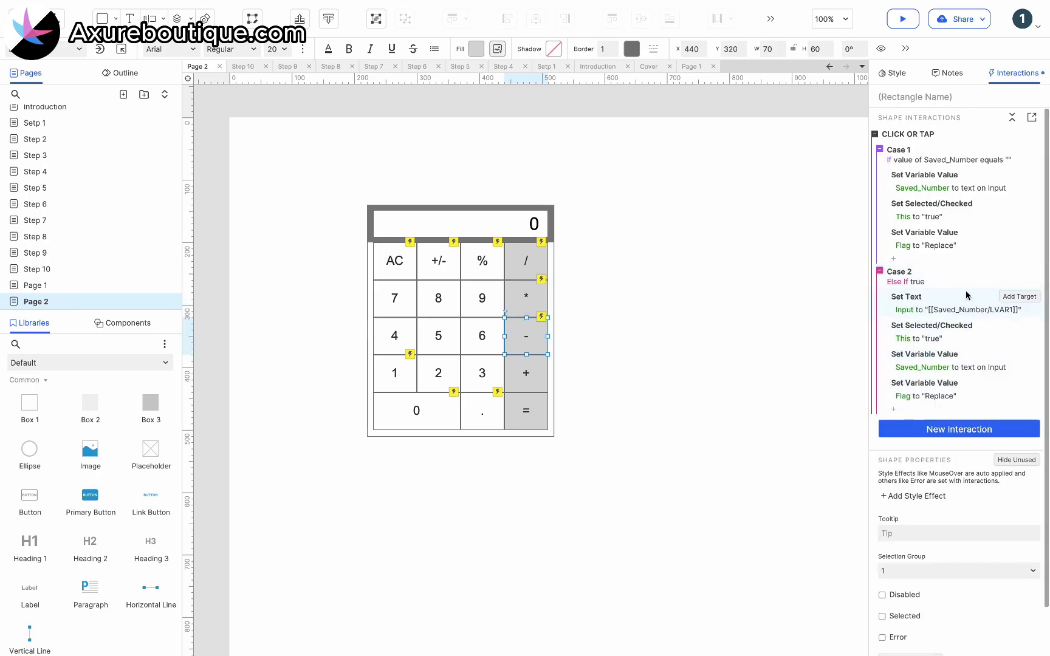
pyautogui.click(971, 312)
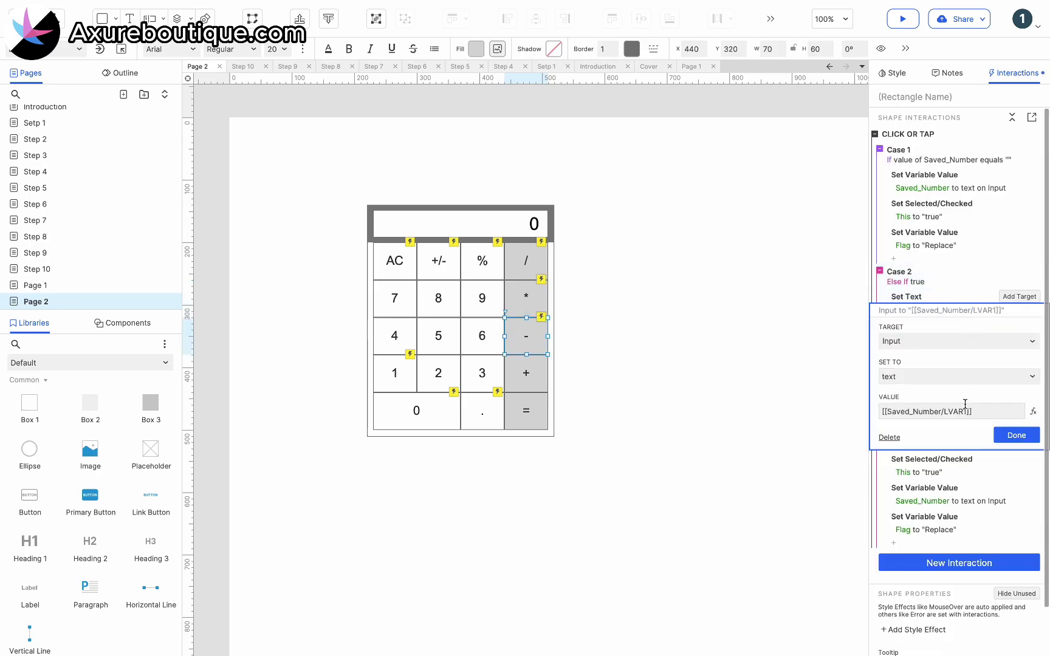
pyautogui.click(943, 412)
pyautogui.click(945, 412)
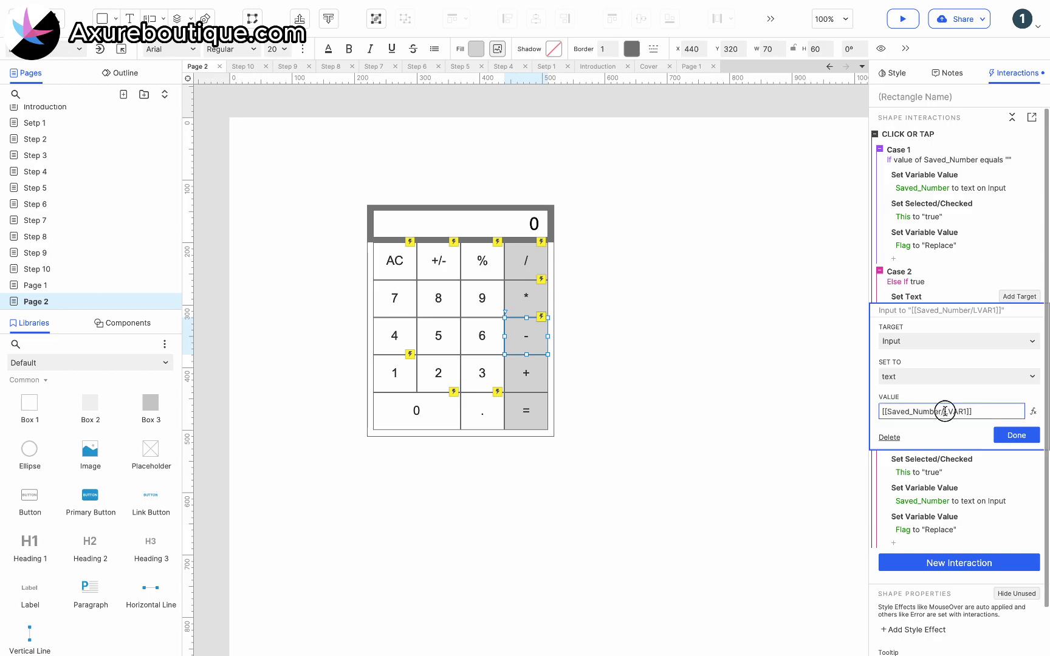
pyautogui.press('BackSpace')
pyautogui.click(1012, 435)
# Paste the Click or Tap interaction onto the + button and change its Case 2 Set Text value to [[Saved_Number+LVAR1]].
pyautogui.click(528, 374)
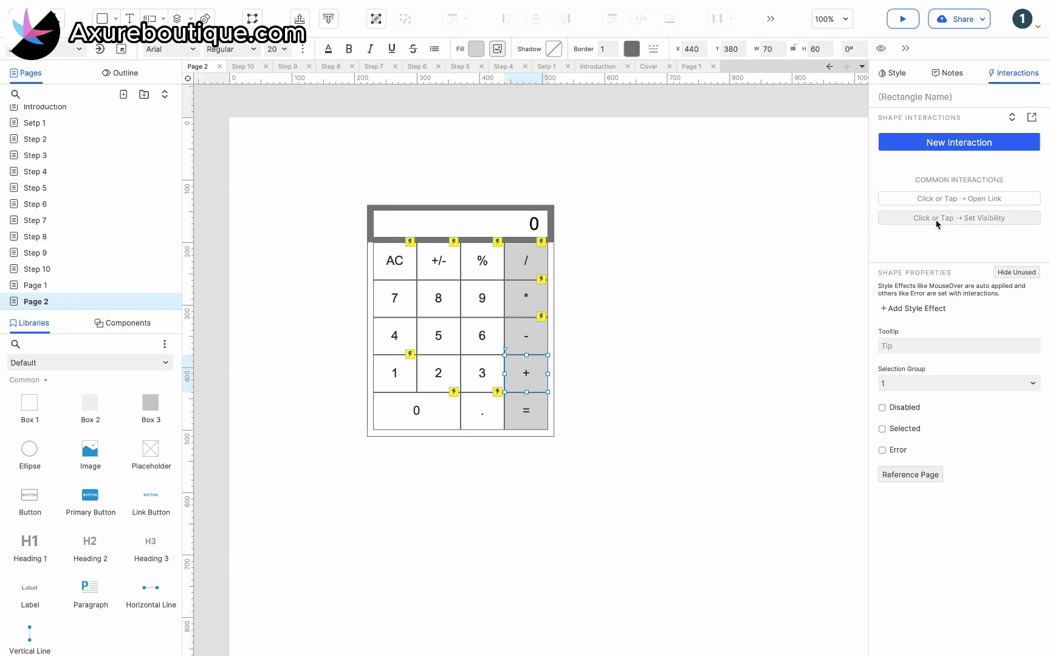
pyautogui.hotkey('ctrl', 'v')
pyautogui.click(947, 312)
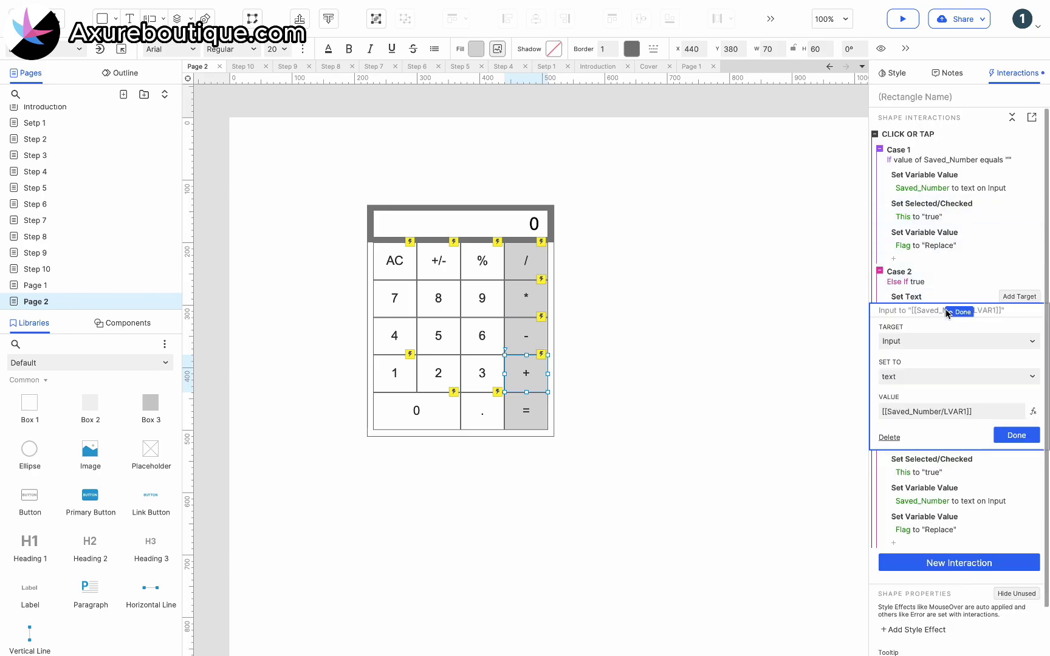
pyautogui.click(946, 412)
pyautogui.press('BackSpace')
pyautogui.write('+')
pyautogui.click(1016, 436)
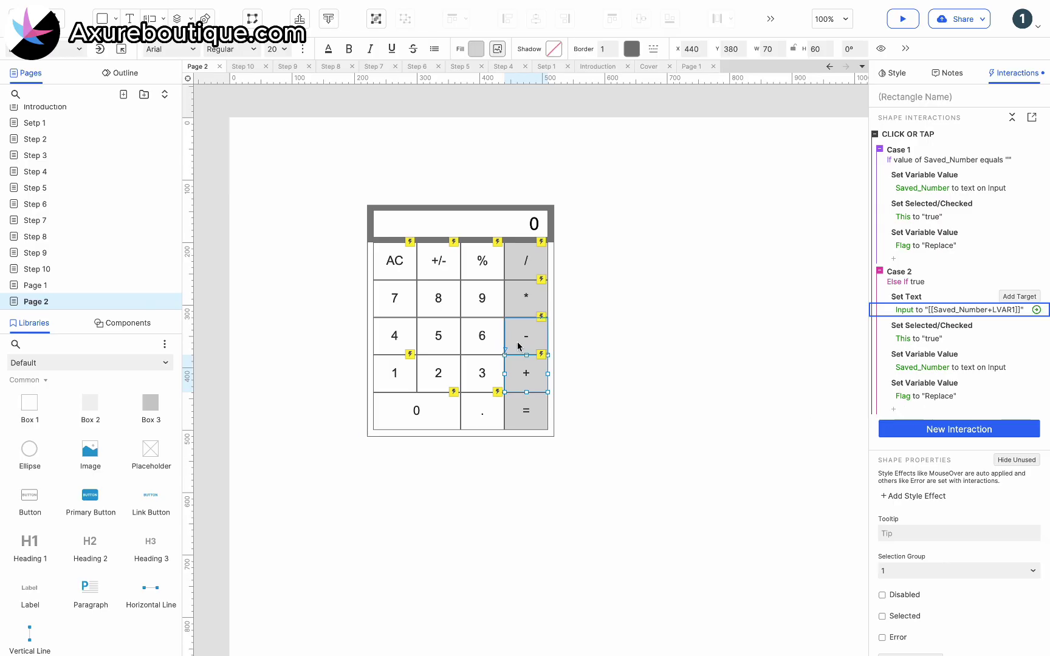
# Create a Click or Tap interaction on the = button and add Case 1 to it.
pyautogui.click(542, 411)
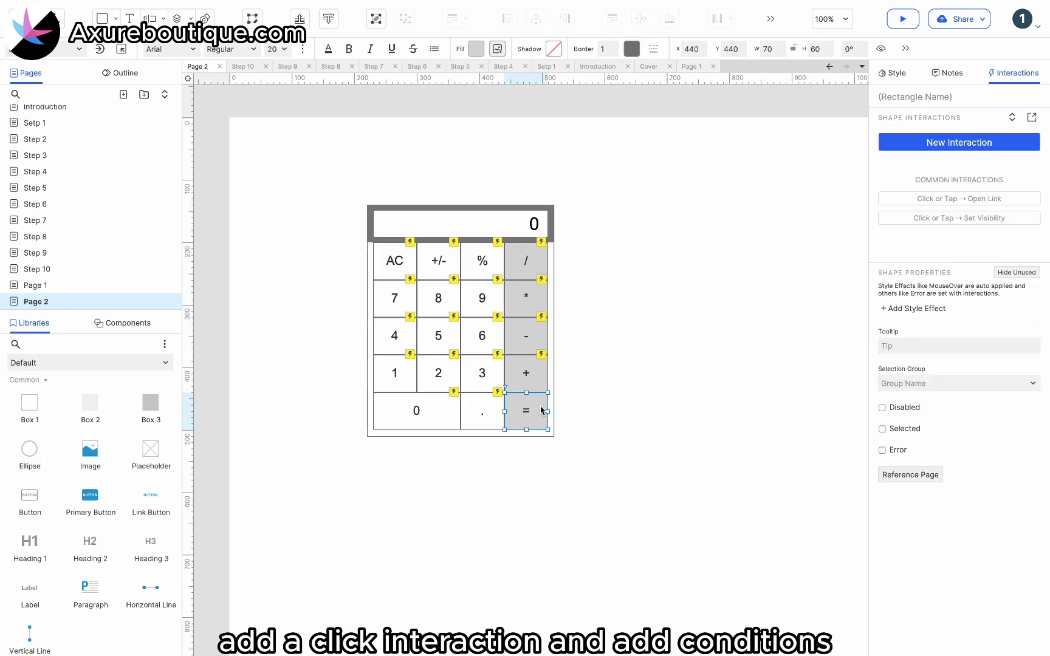
pyautogui.click(924, 151)
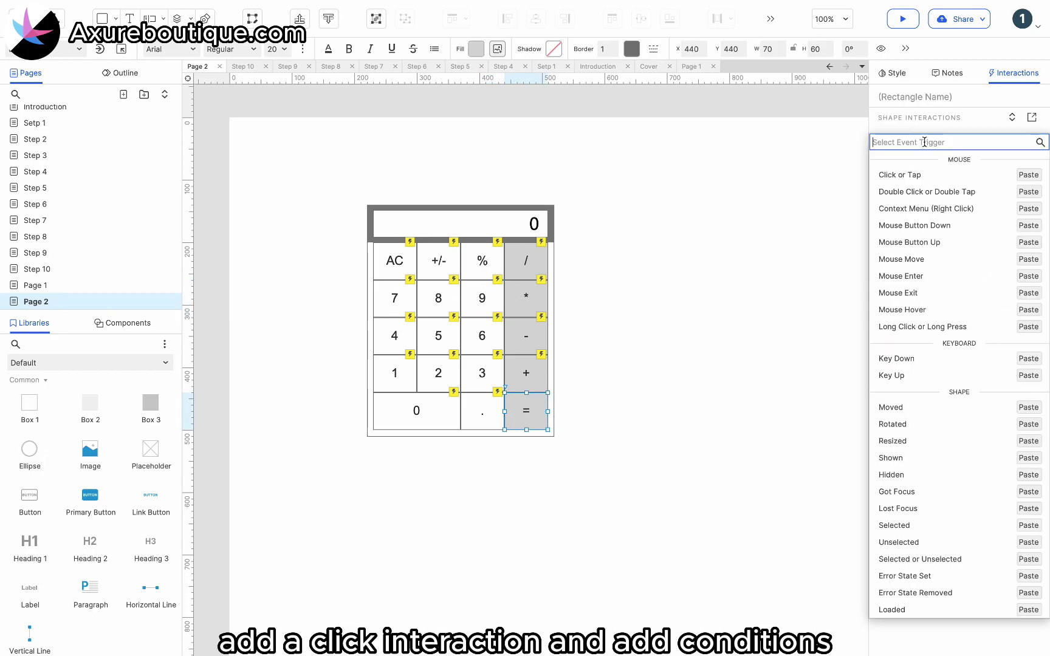
pyautogui.click(911, 173)
pyautogui.click(984, 136)
pyautogui.click(1022, 135)
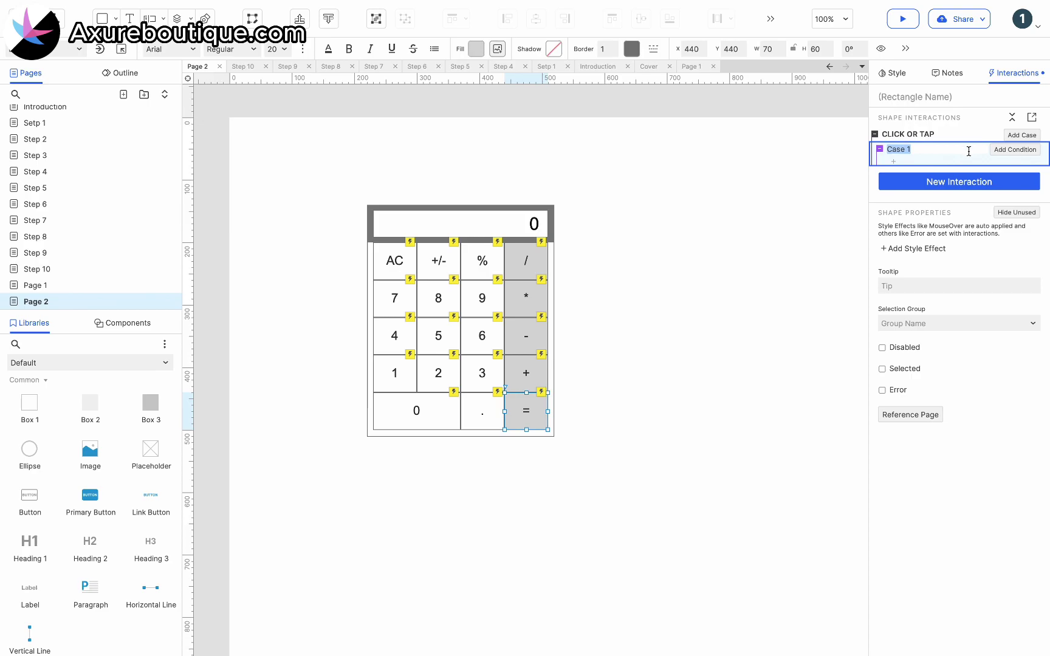
# Add a condition to the = button's Case 1 requiring that is selected of the * widget equals true.
pyautogui.click(1014, 151)
pyautogui.click(318, 264)
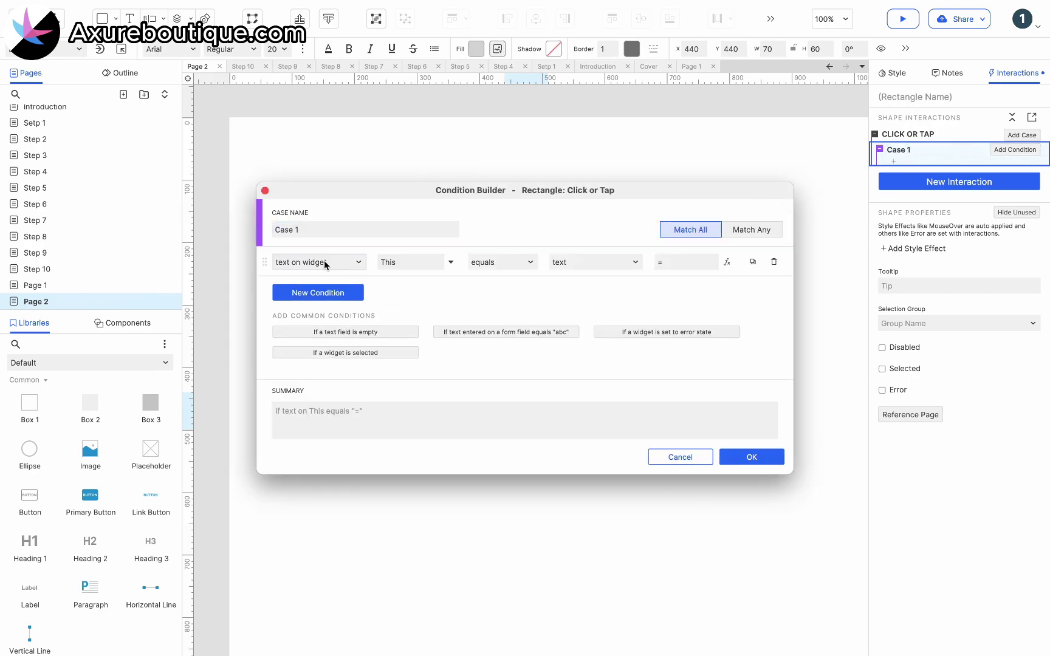
pyautogui.click(322, 261)
pyautogui.click(313, 420)
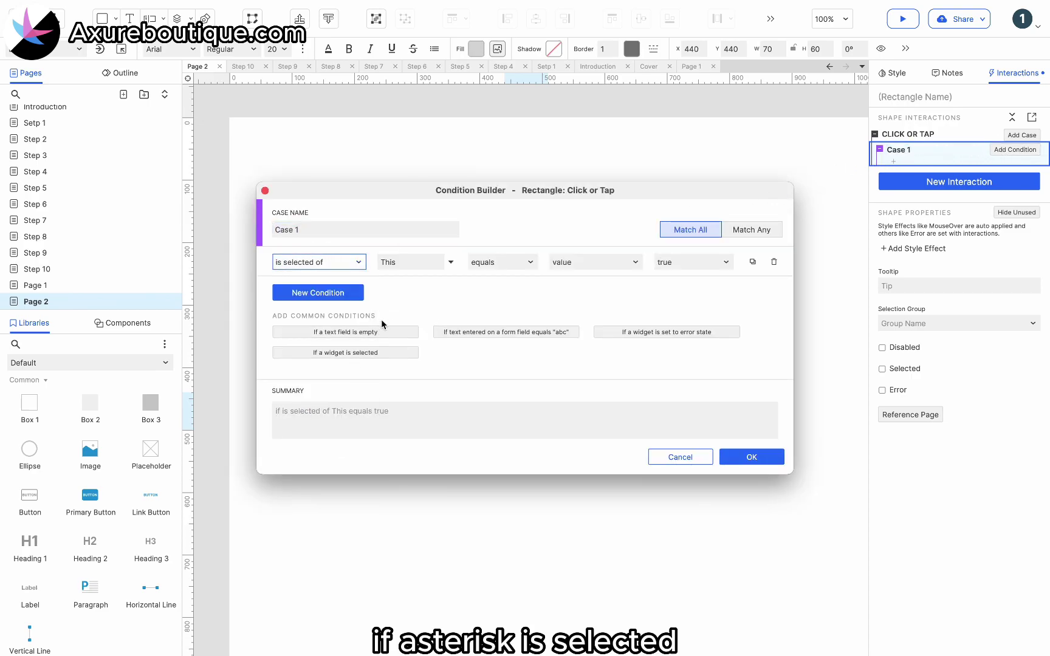
pyautogui.click(394, 262)
pyautogui.write('*')
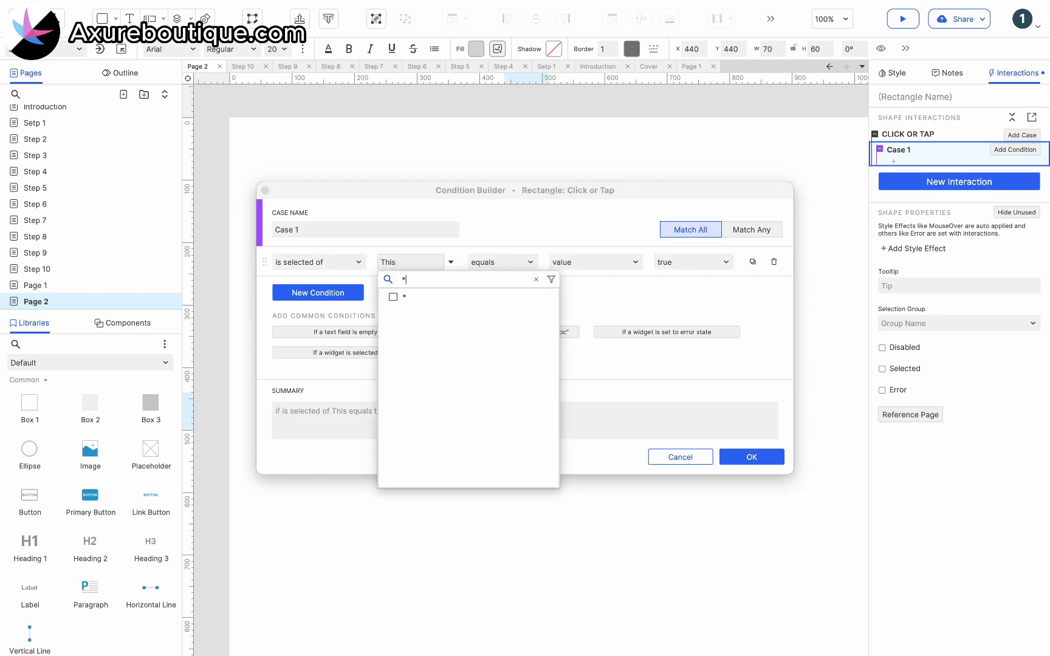
pyautogui.click(401, 297)
pyautogui.click(747, 453)
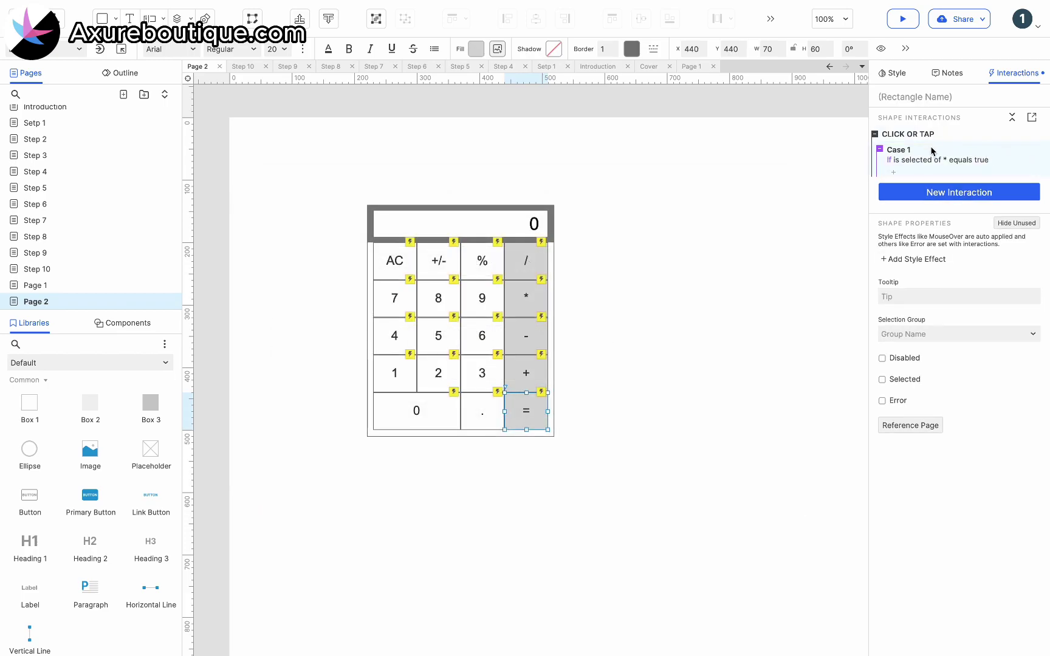
# Add a Set Text action for the Input widget to Case 1 and start its value expression as [[Saved_Number*]].
pyautogui.click(893, 172)
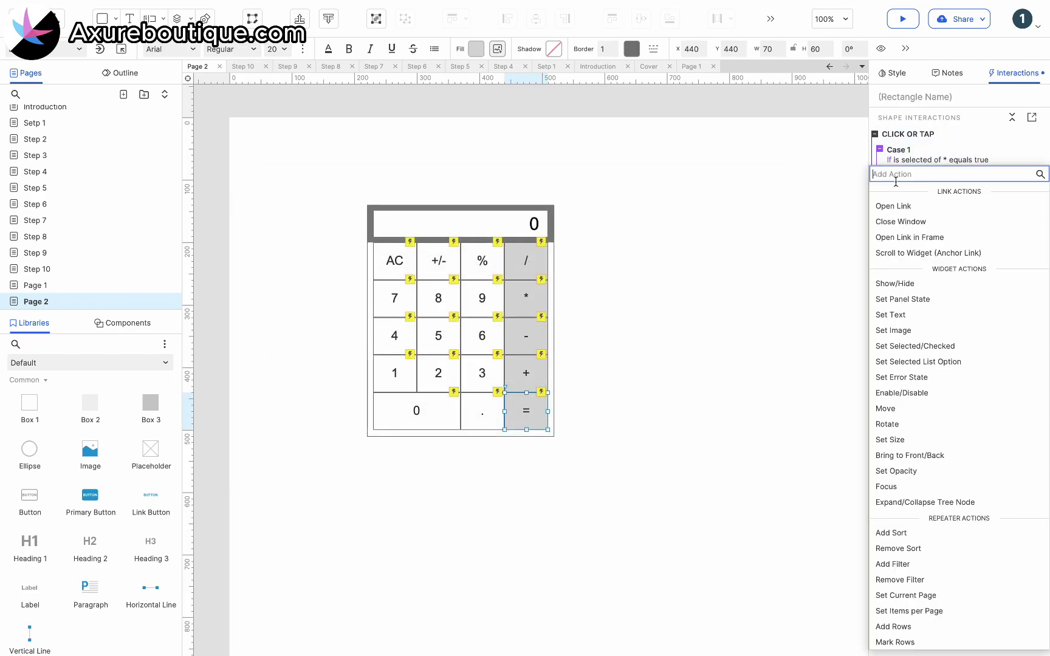
pyautogui.click(890, 314)
pyautogui.write('i')
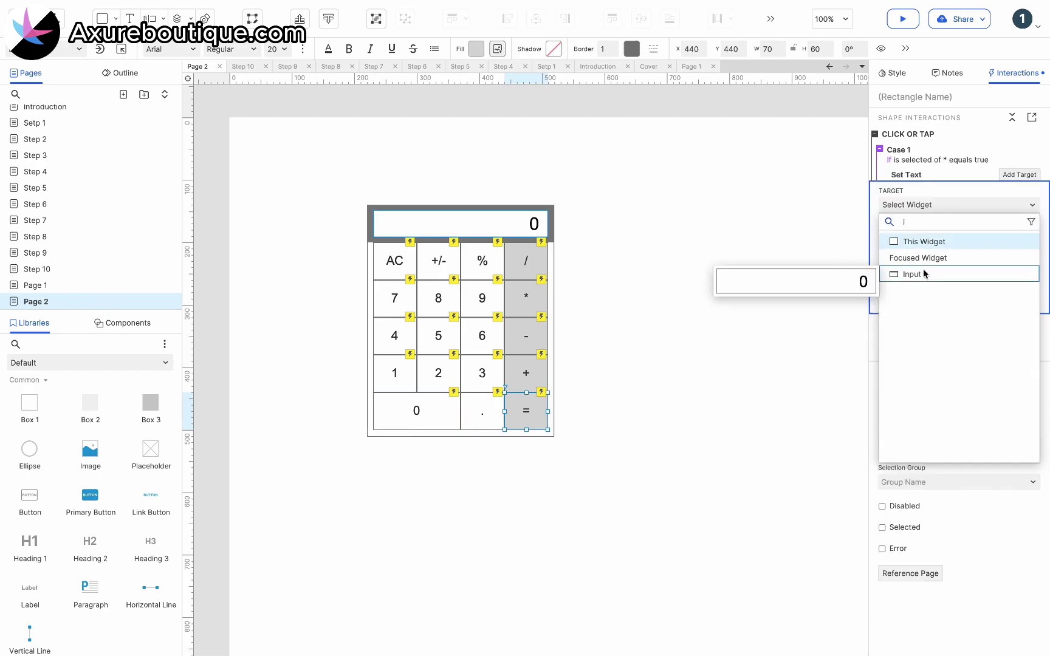
pyautogui.click(911, 274)
pyautogui.click(1033, 290)
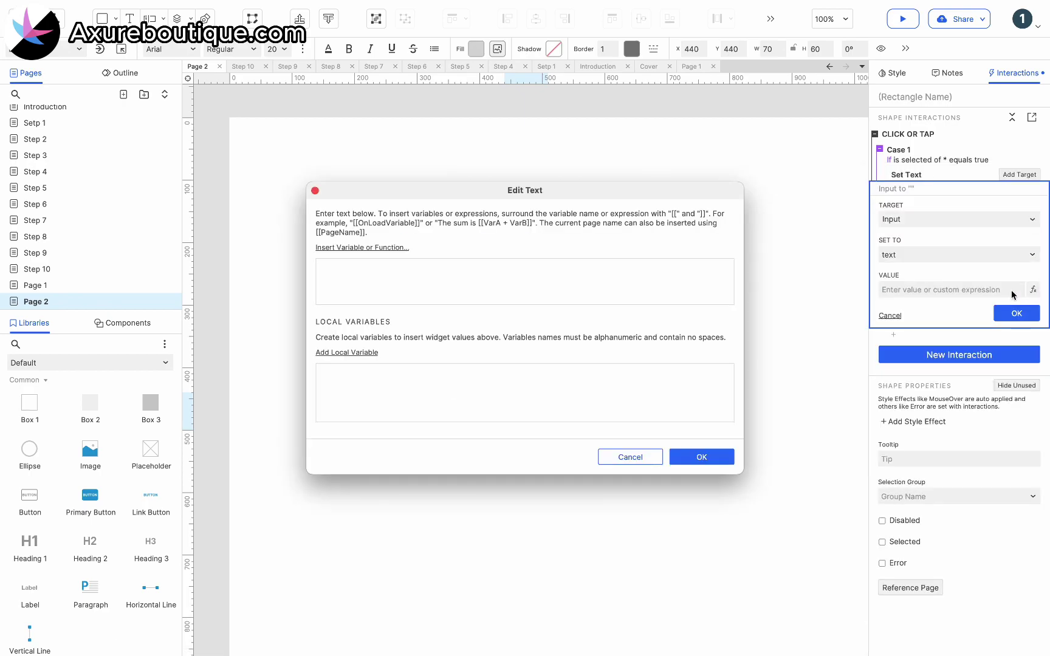
pyautogui.click(364, 247)
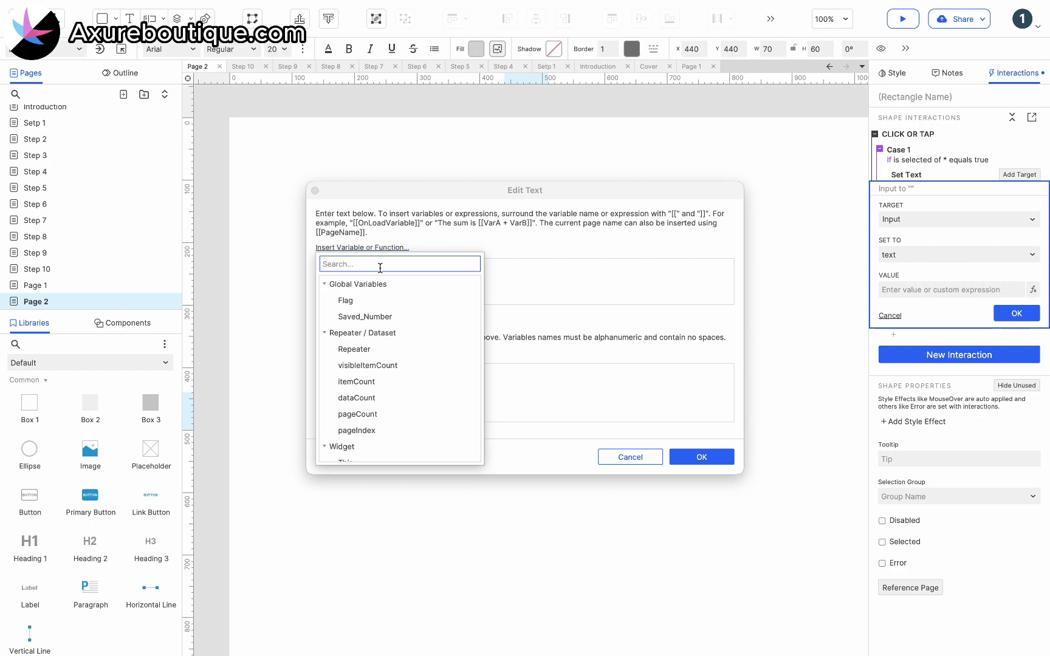
pyautogui.click(376, 317)
pyautogui.click(385, 267)
pyautogui.write('*')
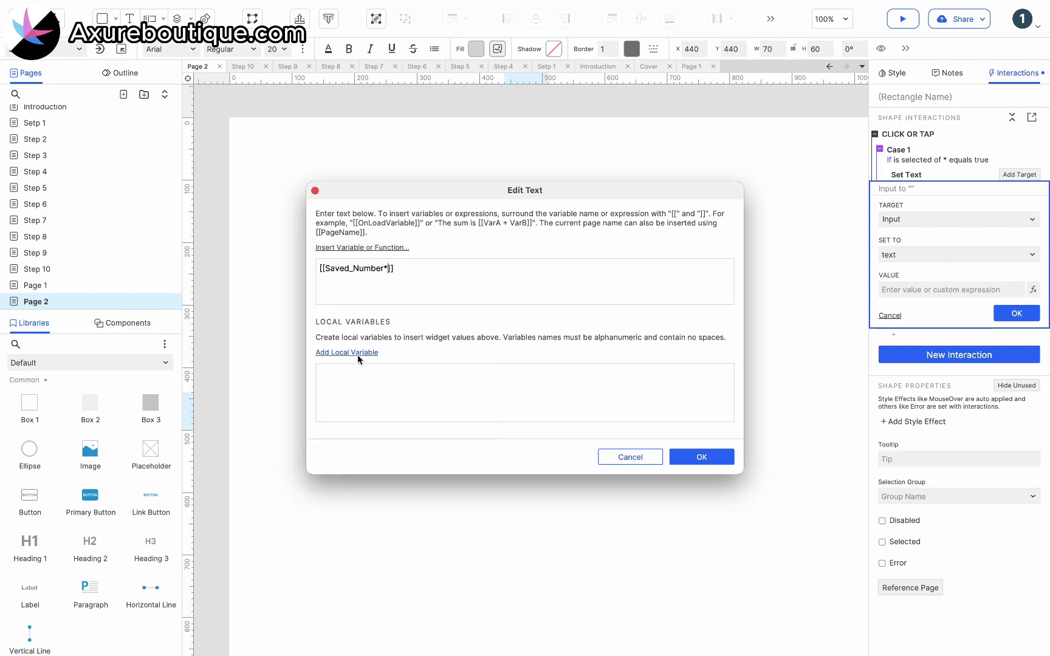
# Define local variable LVAR1 as the text on Input and complete the Set Text value as [[Saved_Number*LVAR1]].
pyautogui.click(358, 353)
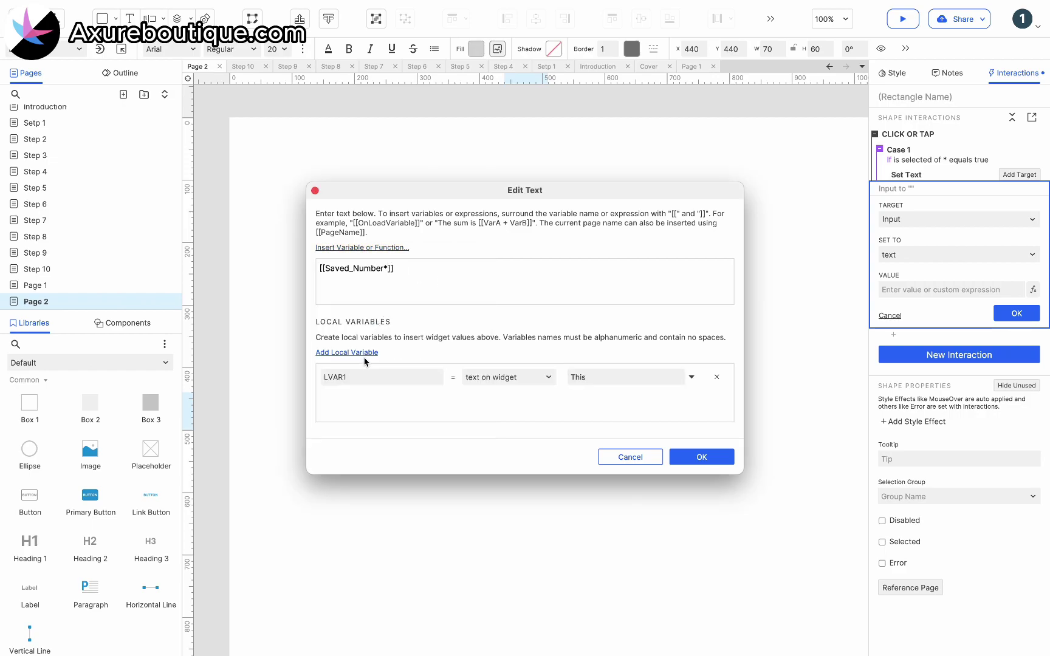
pyautogui.click(587, 382)
pyautogui.write('i')
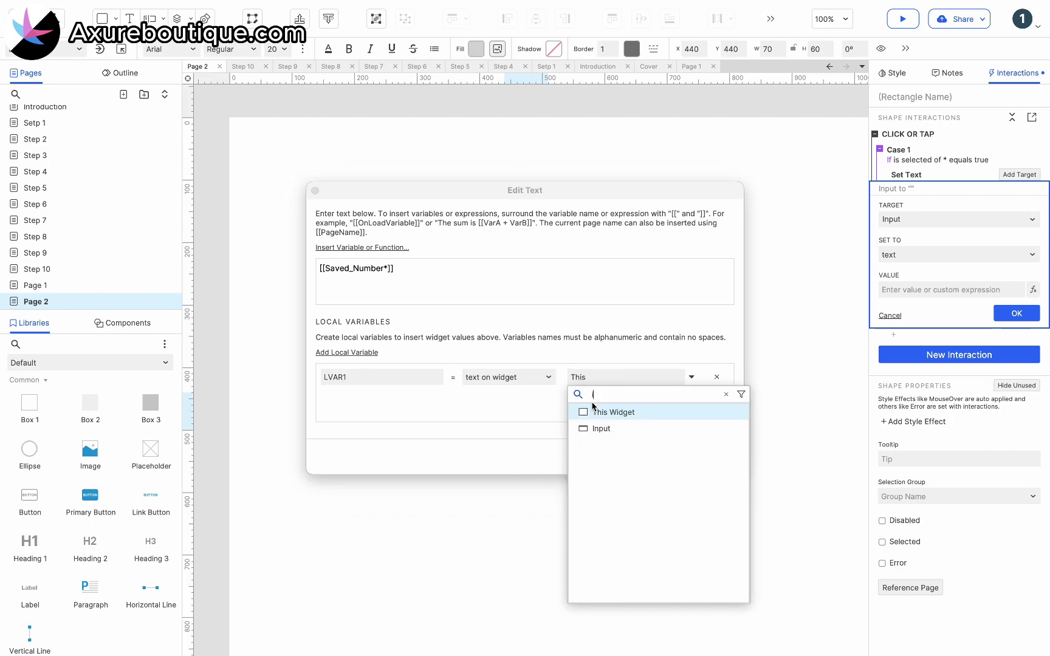
pyautogui.click(604, 430)
pyautogui.click(341, 378)
pyautogui.hotkey('ctrl', 'c')
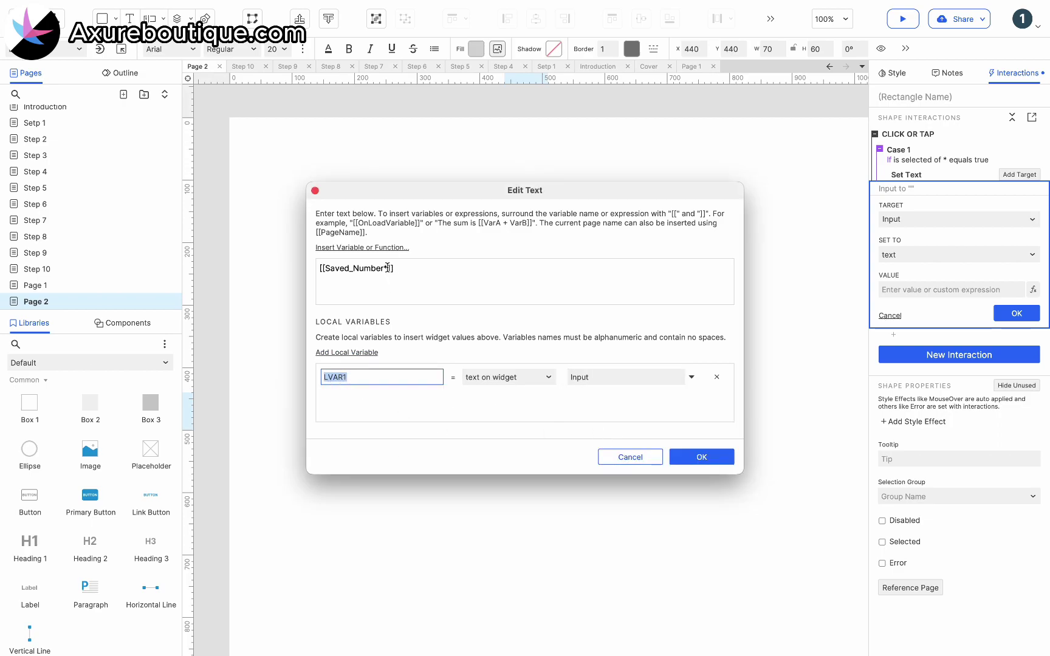
pyautogui.click(387, 268)
pyautogui.hotkey('ctrl', 'v')
pyautogui.click(699, 454)
pyautogui.click(1027, 313)
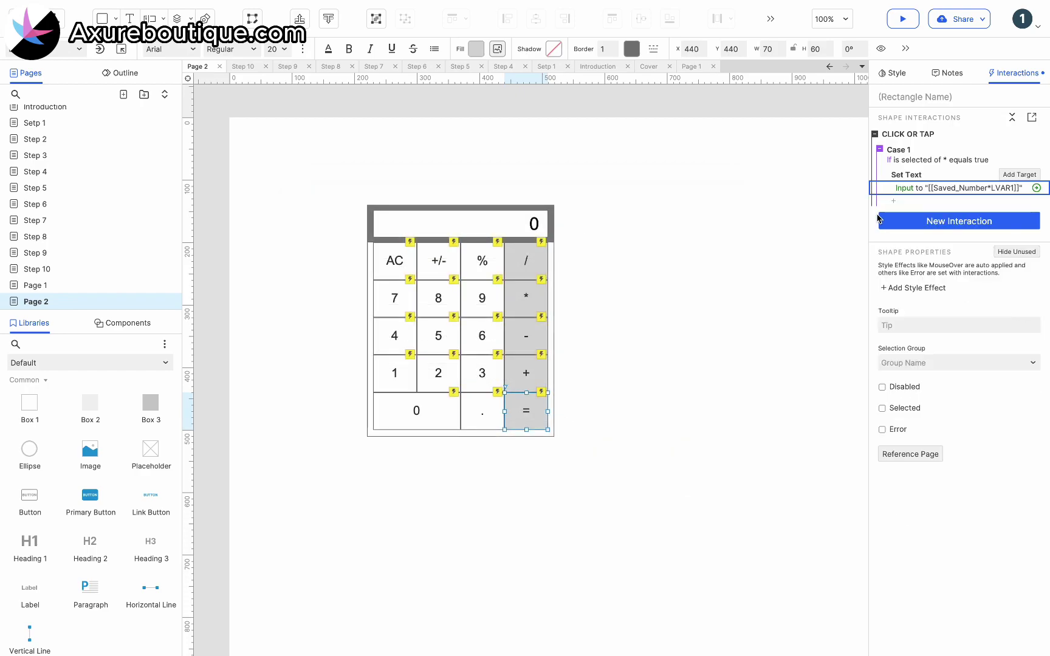
# Add a Set Variable Value action to Case 1 that sets Flag to the text value Replace.
pyautogui.click(893, 201)
pyautogui.scroll(-3, 891, 498)
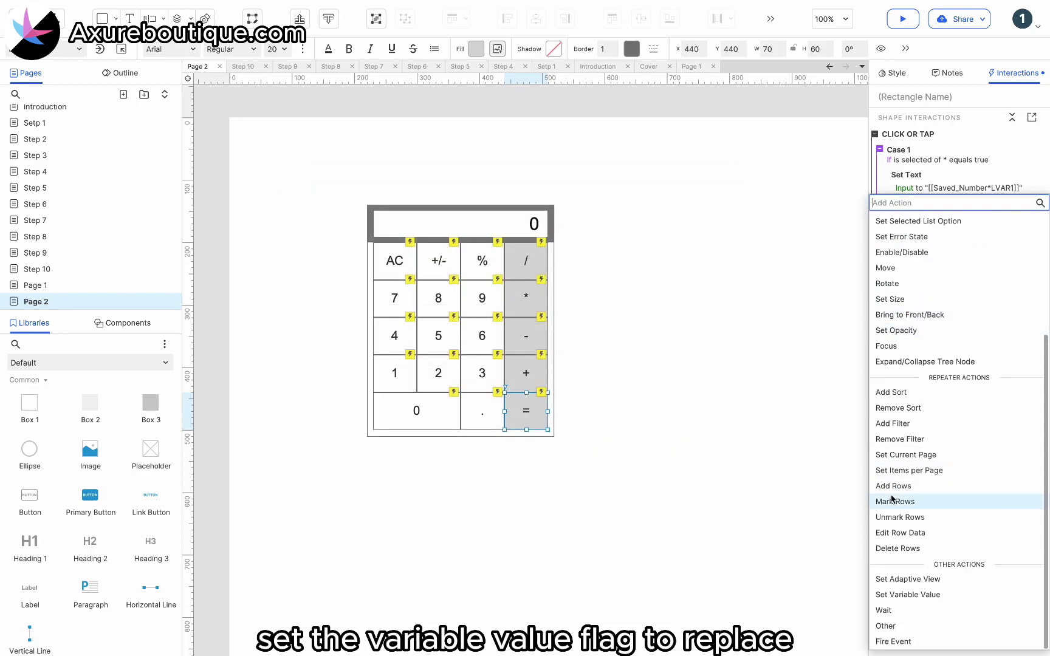
pyautogui.click(894, 595)
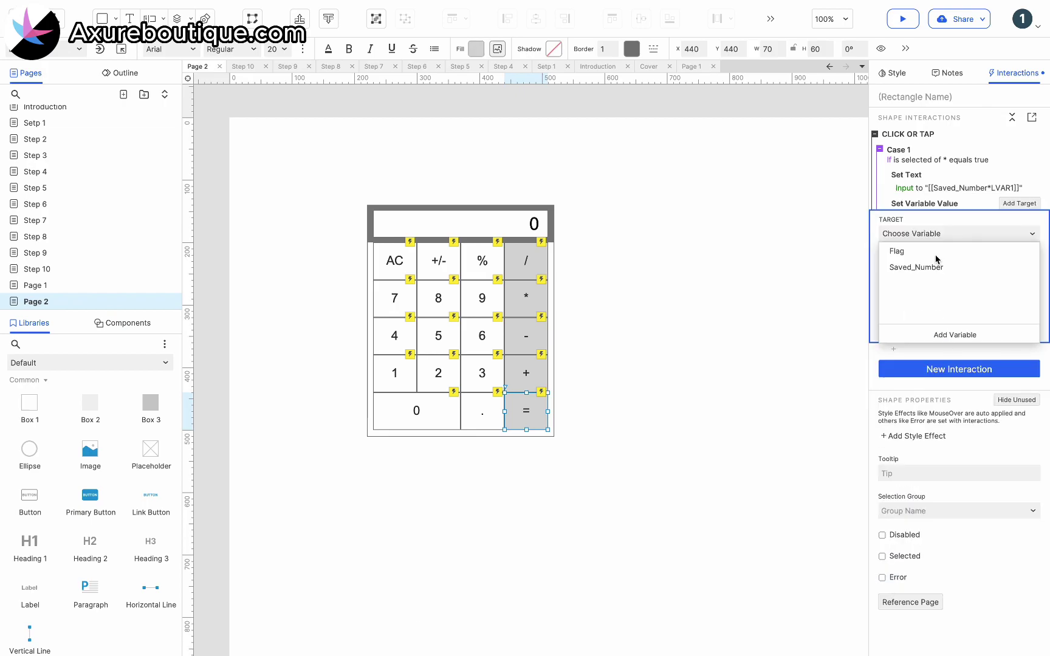
pyautogui.click(937, 253)
pyautogui.click(896, 318)
pyautogui.write('Replace')
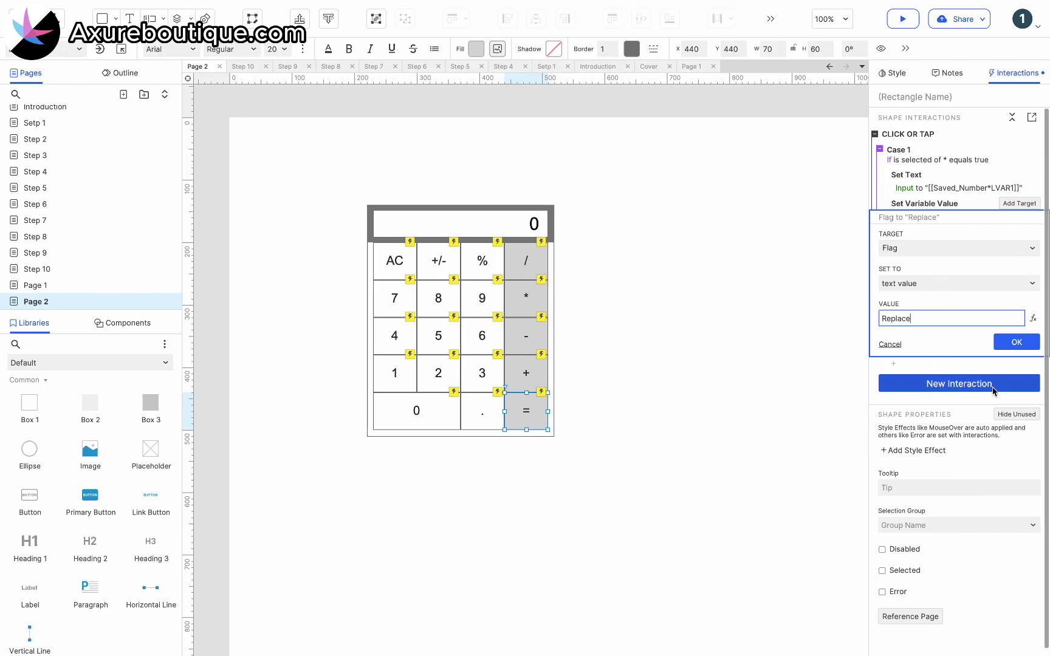
pyautogui.click(1015, 343)
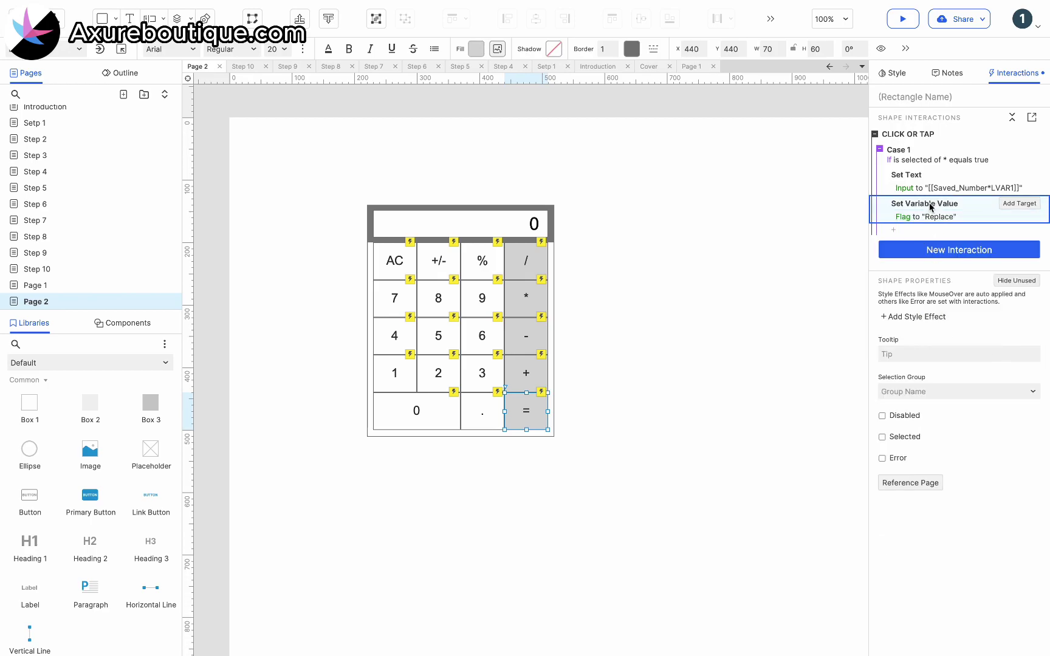
# Add a second Set Variable Value action to Case 1 that sets Saved_Number to a blank value.
pyautogui.click(885, 231)
pyautogui.click(906, 225)
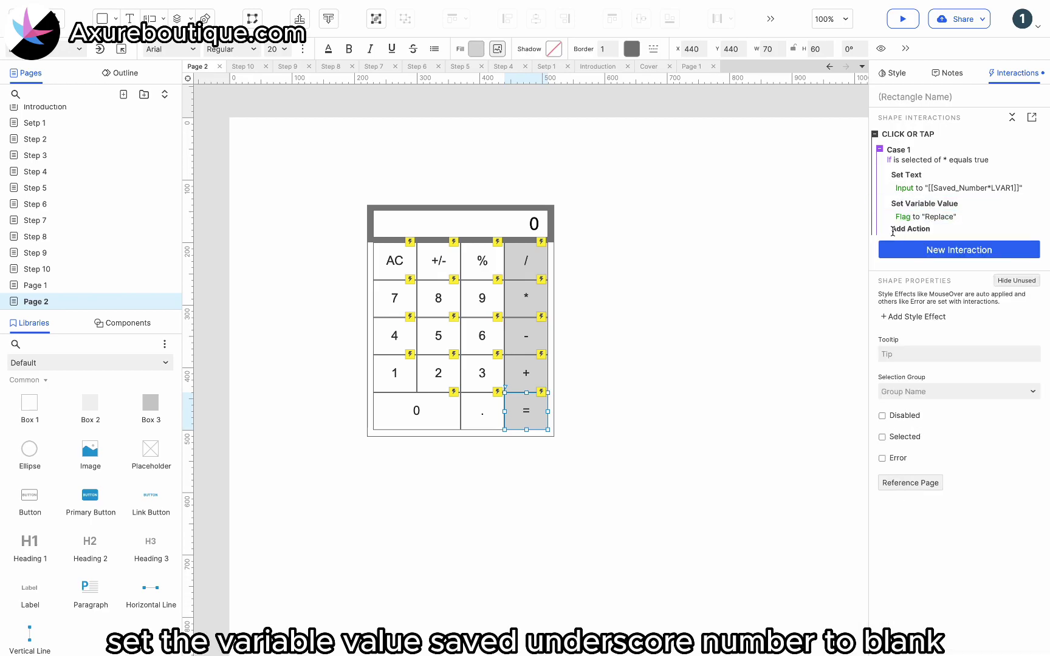
pyautogui.click(896, 232)
pyautogui.scroll(-5, 946, 413)
pyautogui.click(925, 594)
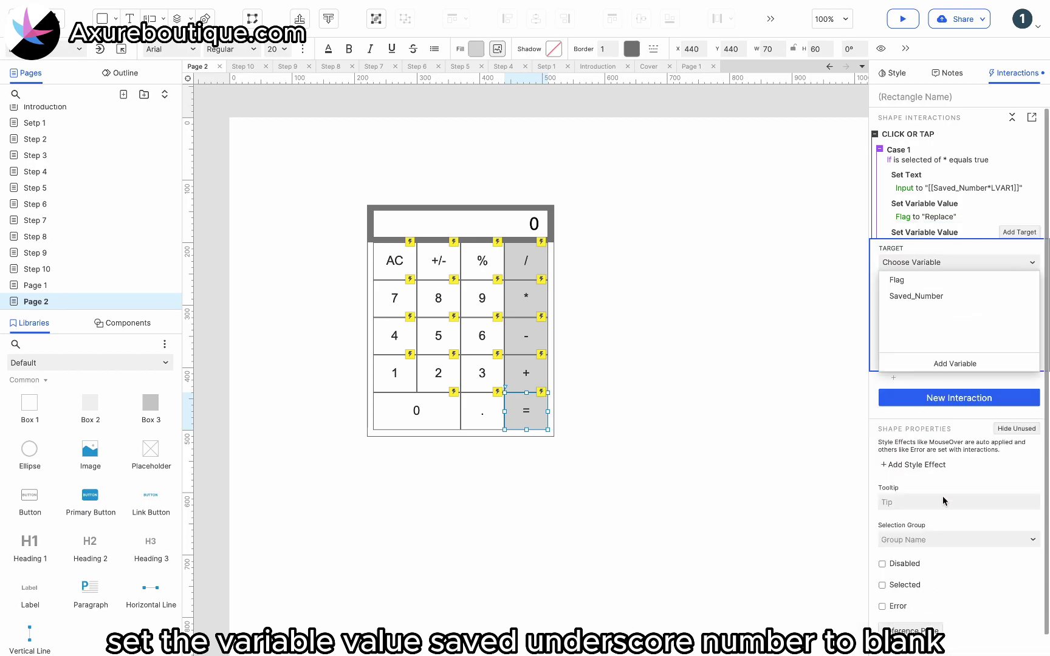
pyautogui.click(942, 295)
pyautogui.click(913, 347)
pyautogui.click(1013, 371)
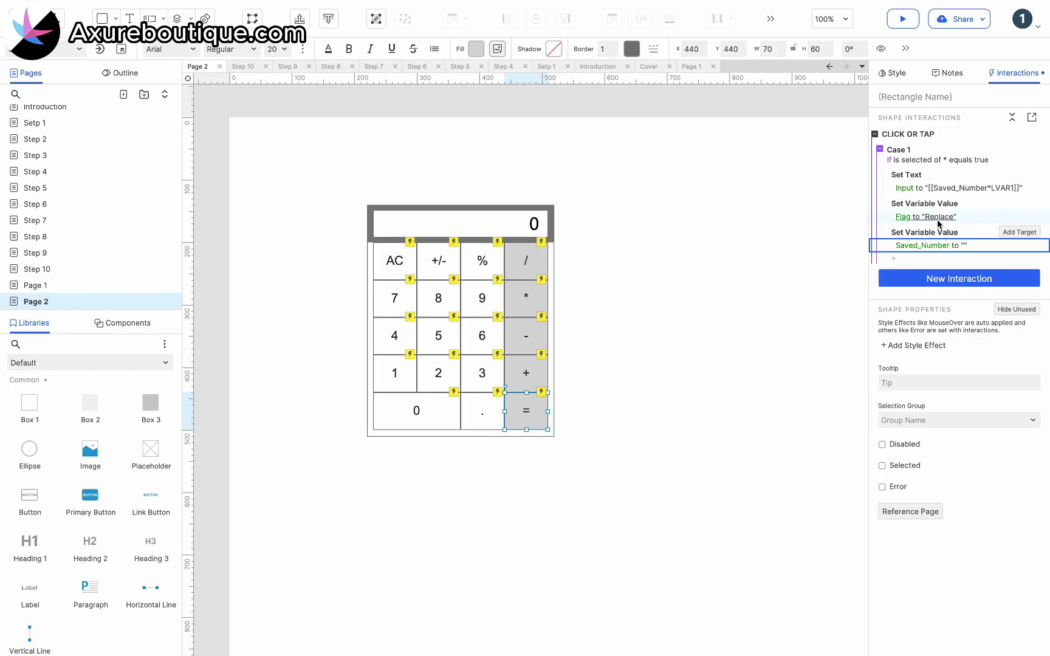
# Duplicate the * case on the = button and change the copy's condition to check the / widget.
pyautogui.click(930, 152)
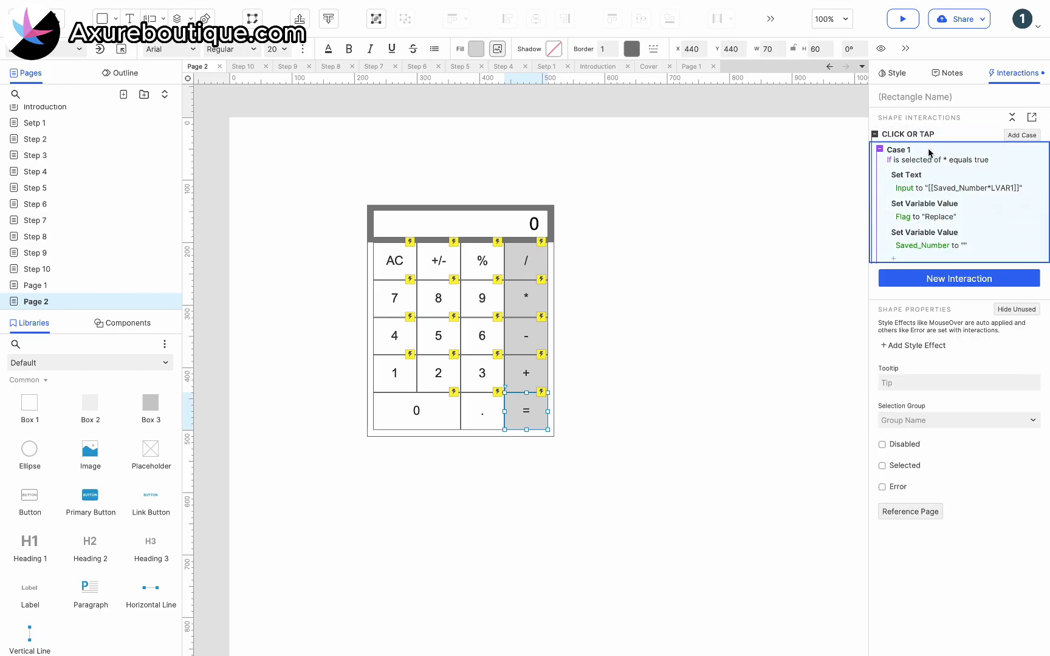
pyautogui.hotkey('ctrl', 'd')
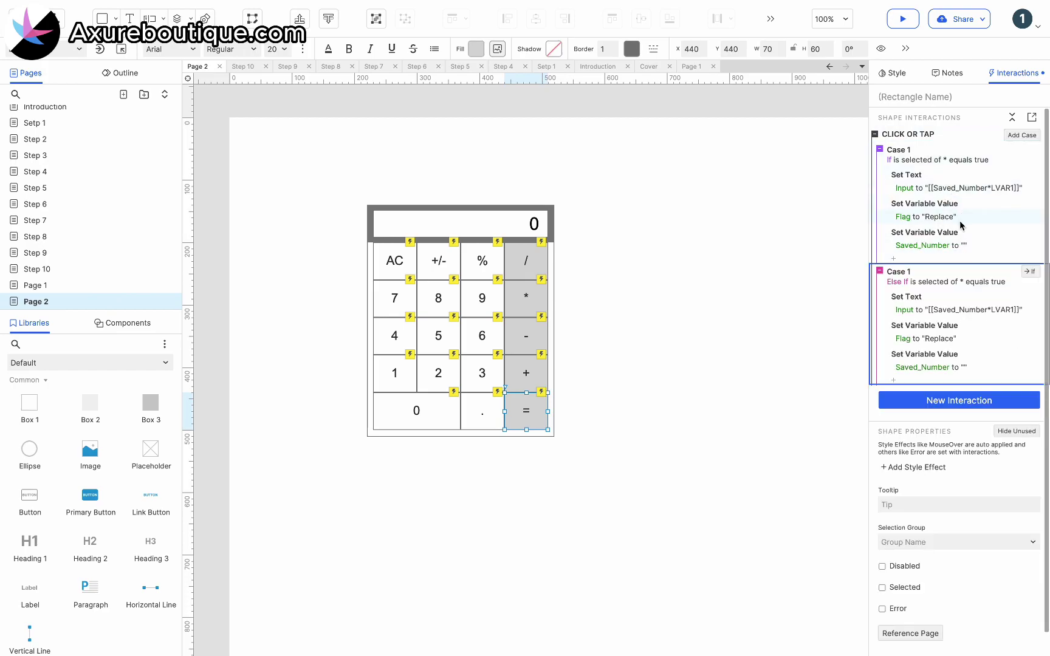
pyautogui.click(955, 283)
pyautogui.click(433, 264)
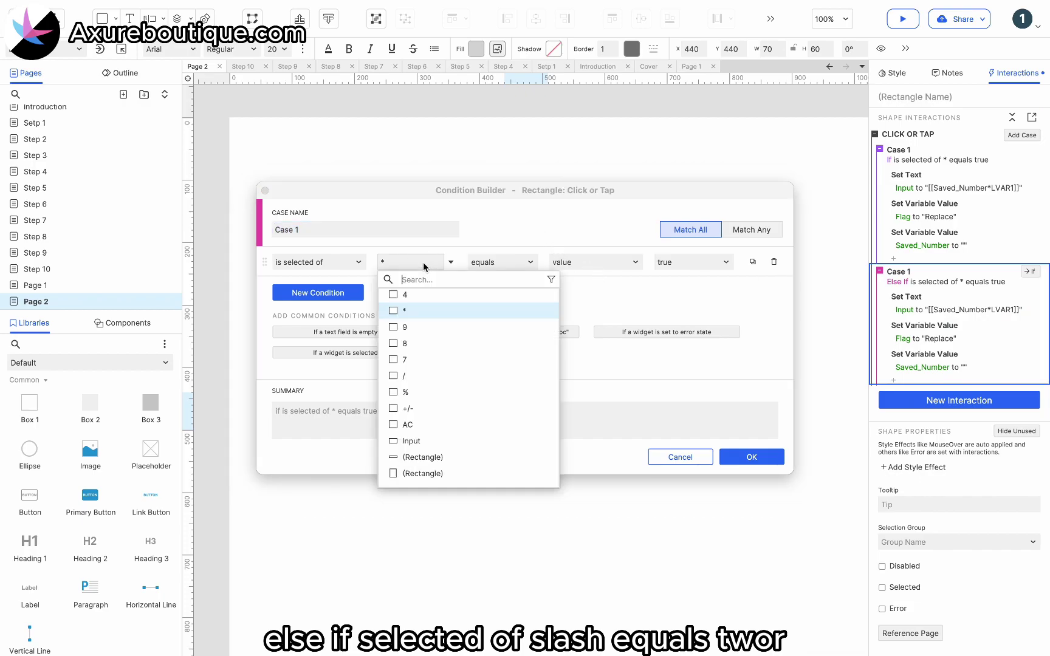
pyautogui.click(428, 375)
pyautogui.click(751, 458)
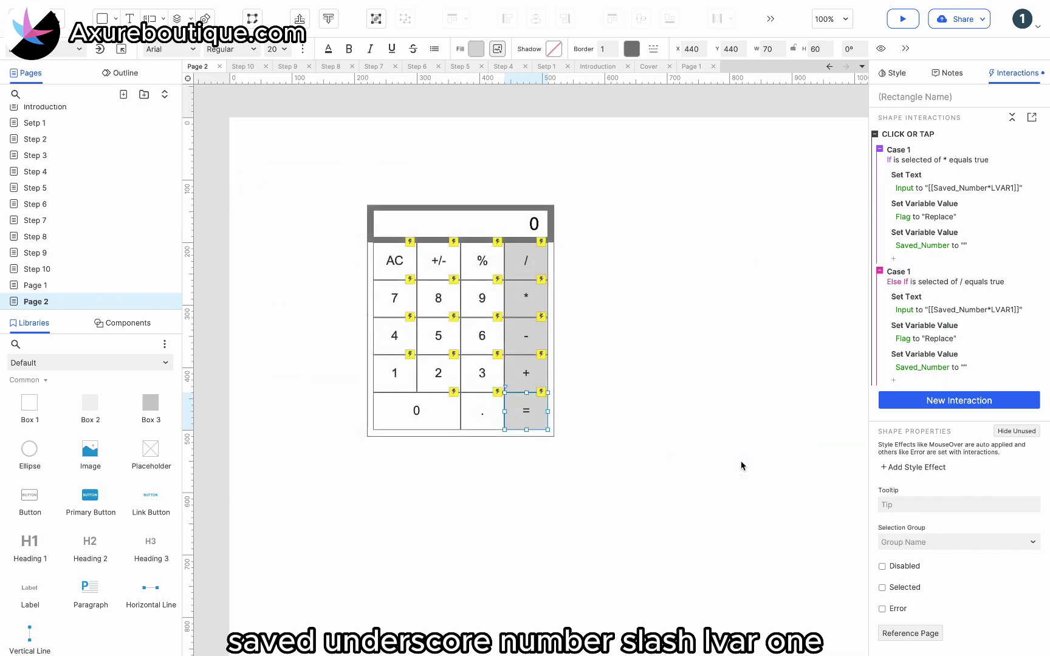
# Change the Set Text value in the / case to [[Saved_Number/LVAR1]].
pyautogui.click(964, 313)
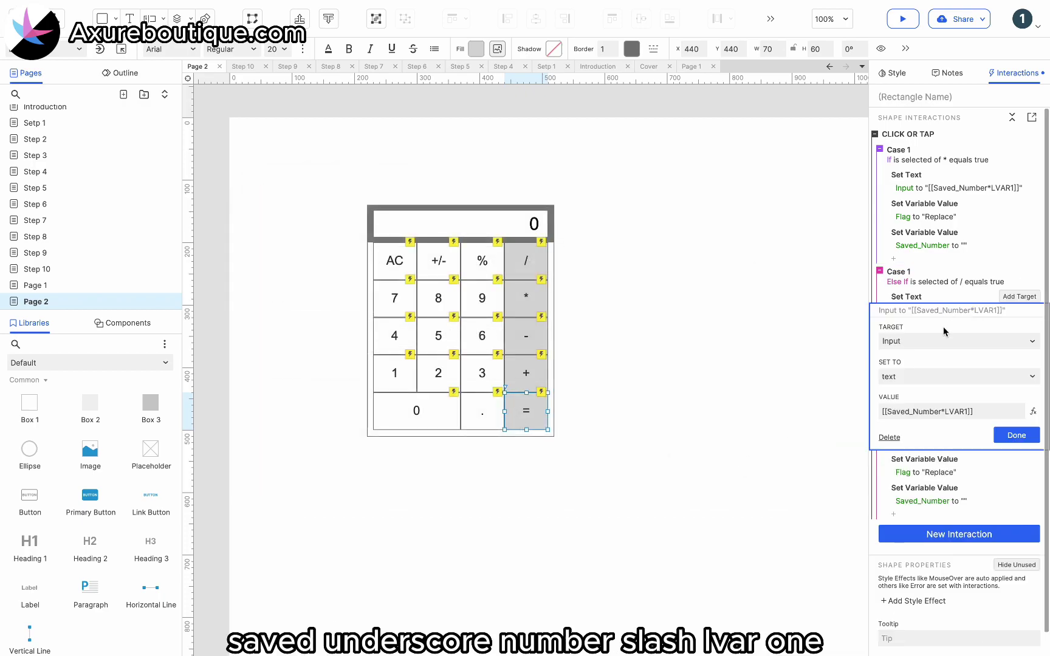
pyautogui.click(945, 412)
pyautogui.press('BackSpace')
pyautogui.write('/')
pyautogui.click(1017, 436)
# Paste another copy of the * case below the / case and change its condition to check the - widget.
pyautogui.click(924, 272)
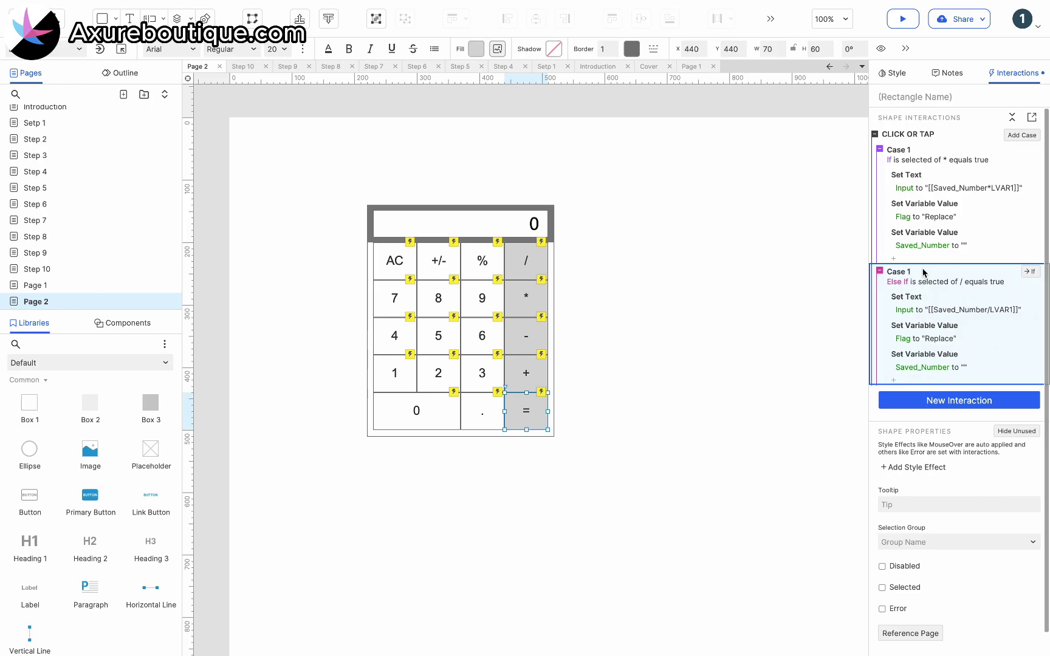
pyautogui.hotkey('ctrl', 'v')
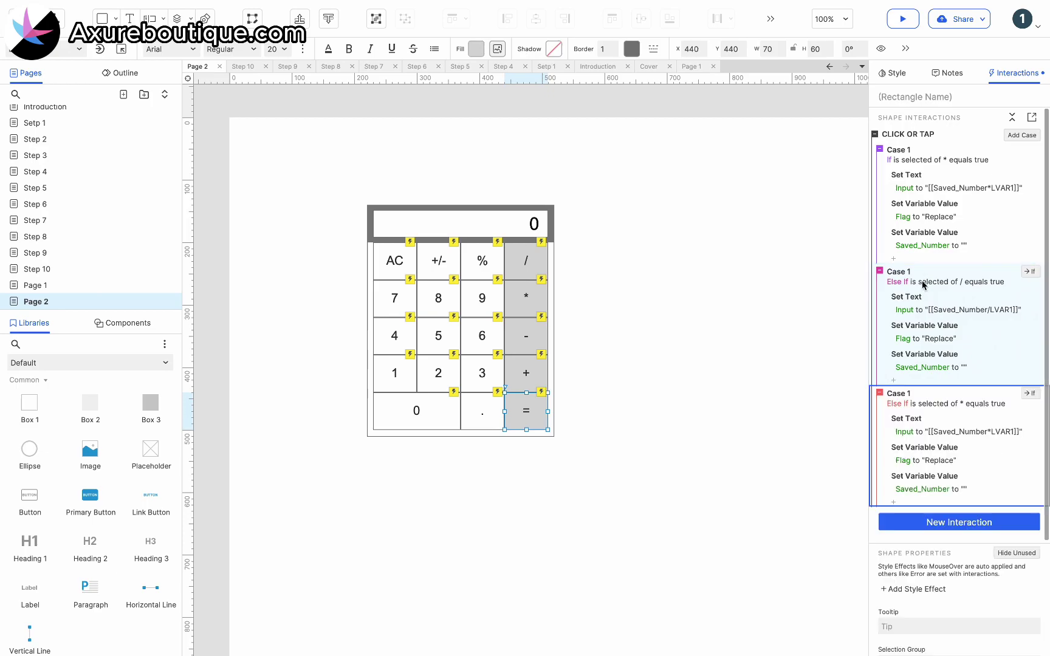
pyautogui.click(896, 404)
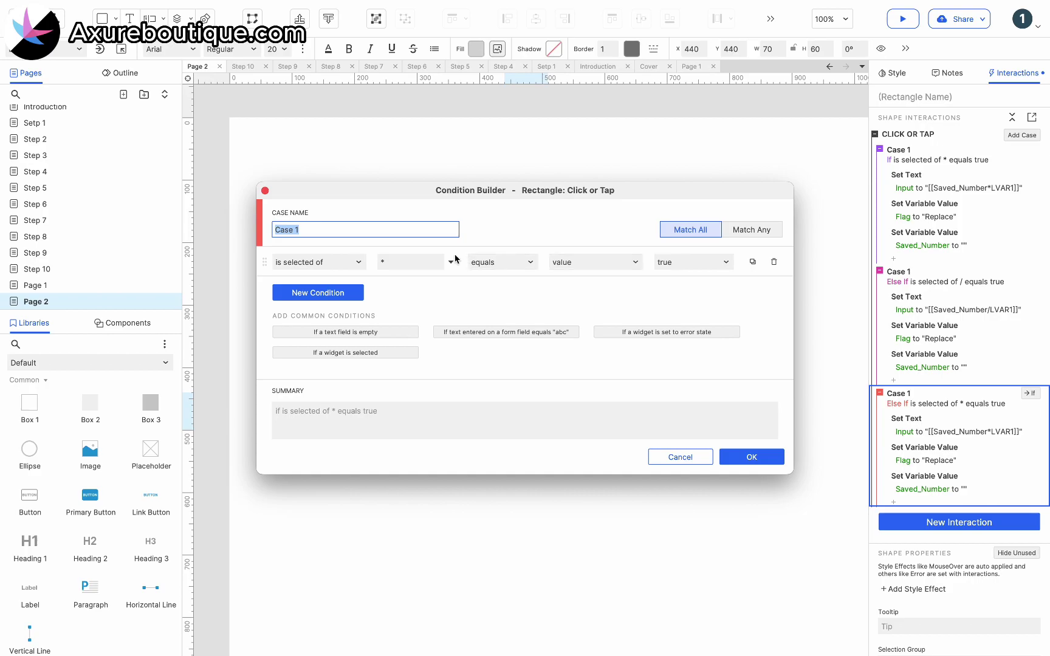
pyautogui.click(396, 266)
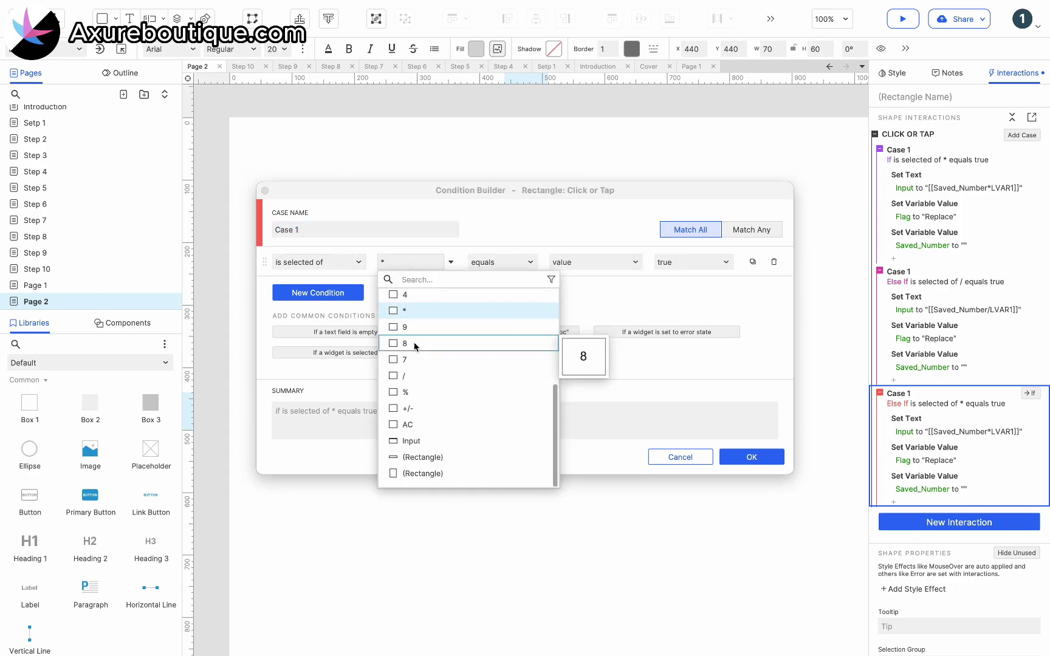
pyautogui.write('-')
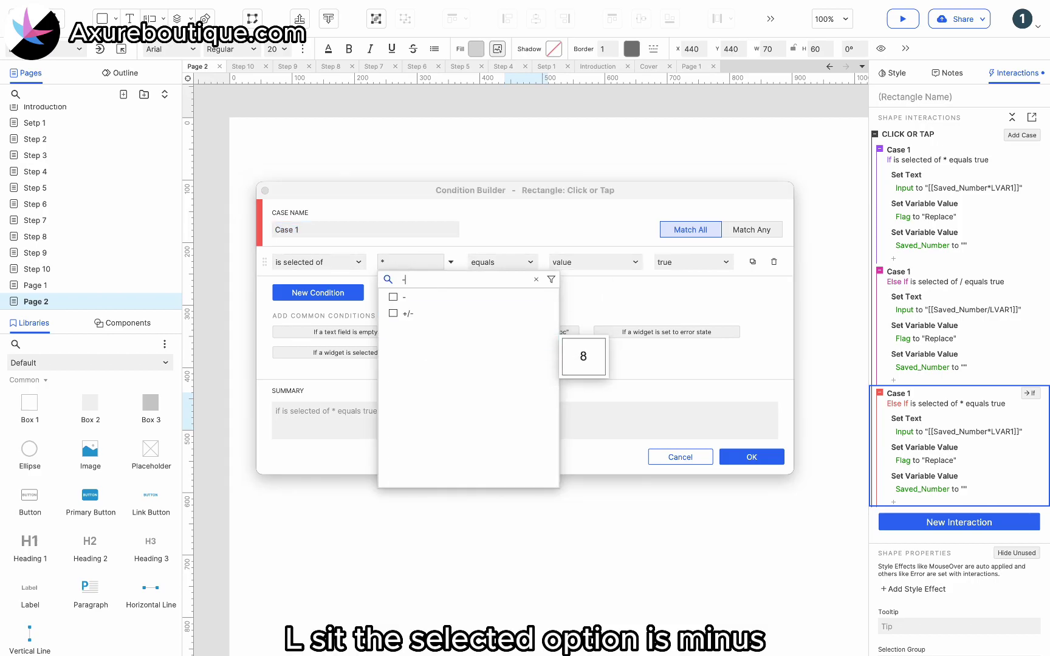
pyautogui.click(406, 298)
pyautogui.click(752, 457)
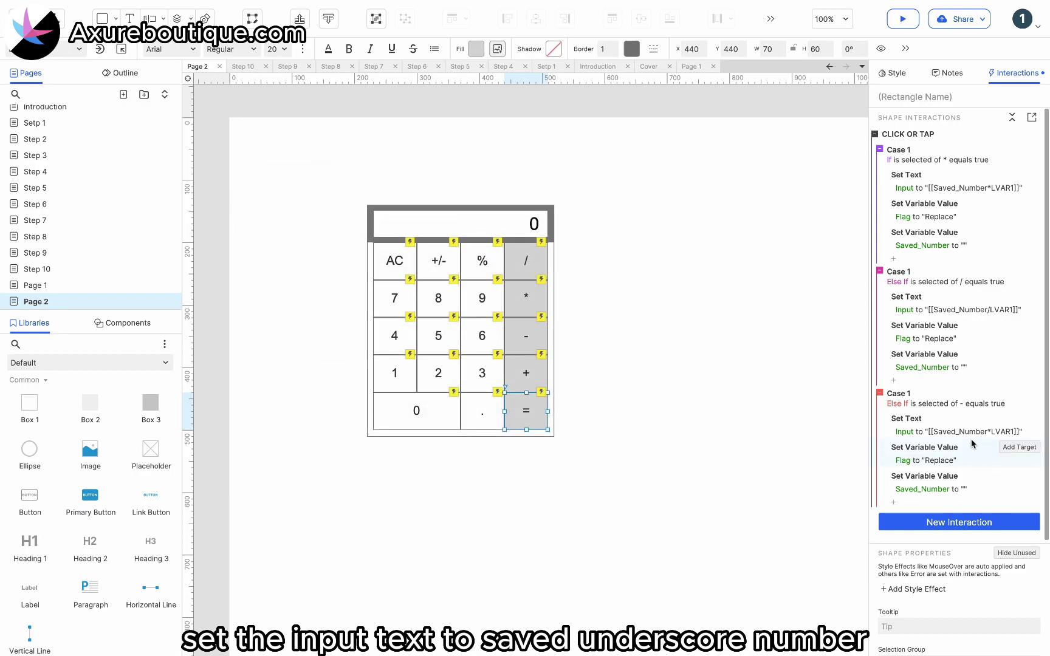
# Change the Set Text value in the - case to [[Saved_Number-LVAR1]].
pyautogui.click(951, 432)
pyautogui.click(946, 534)
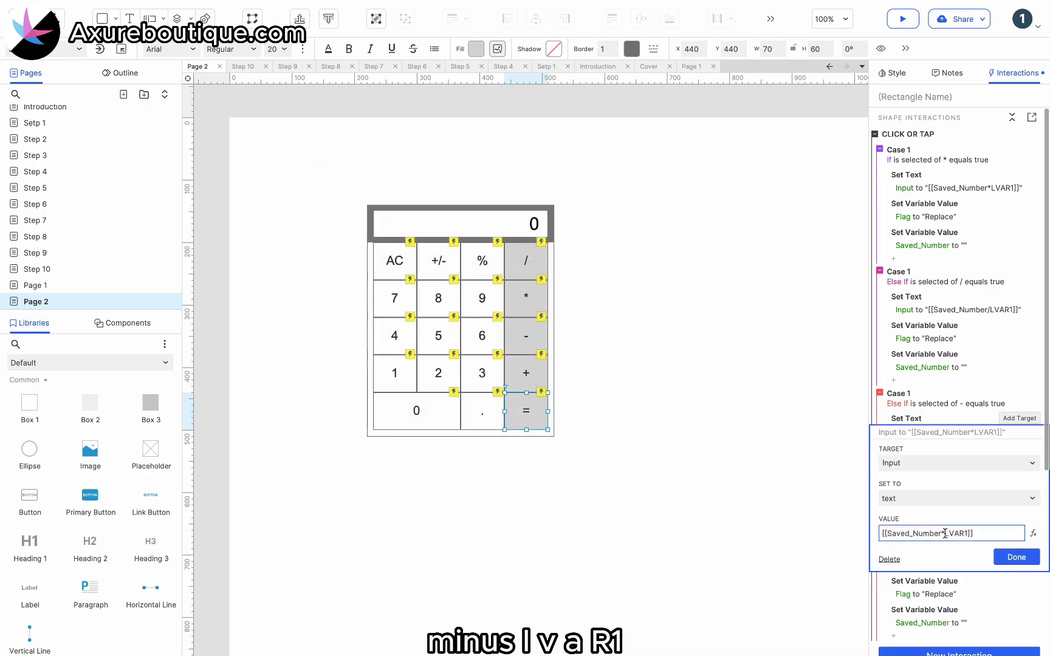
pyautogui.press('BackSpace')
pyautogui.write('-')
pyautogui.click(1015, 557)
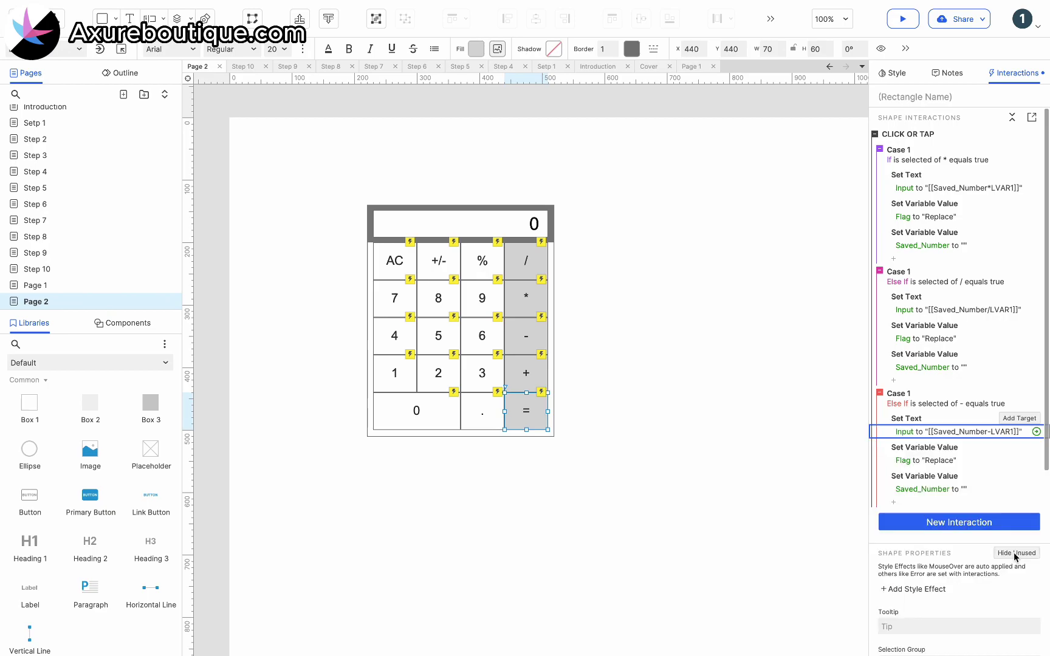
# Paste another copy of the * case below the - case and change its condition to check the + widget.
pyautogui.click(914, 394)
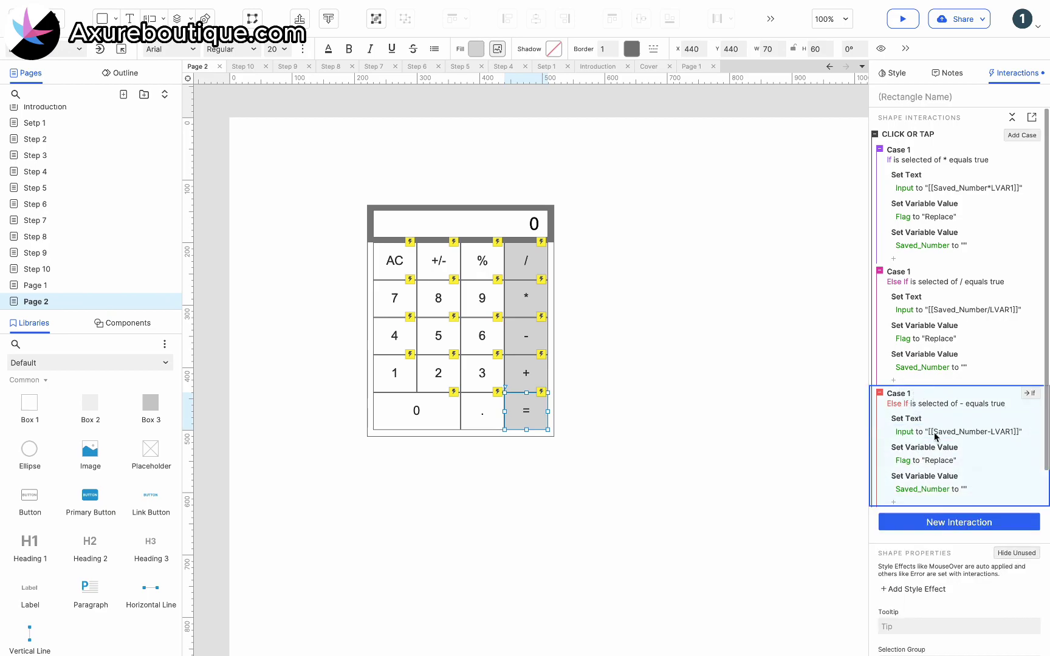
pyautogui.press('super+v')
pyautogui.click(958, 528)
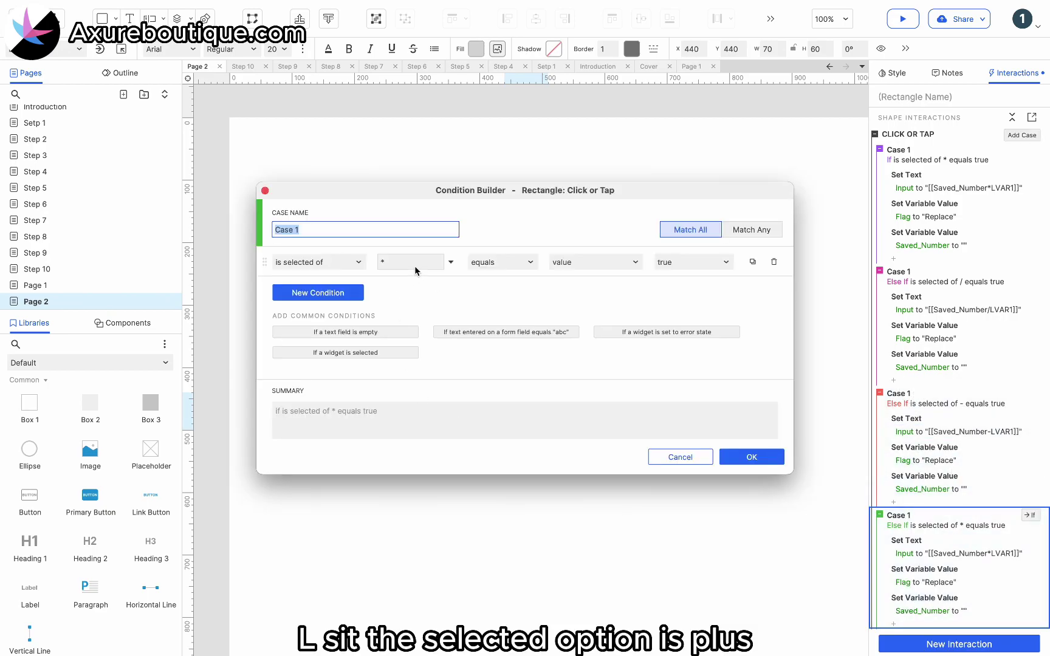
pyautogui.click(415, 265)
pyautogui.write('+')
pyautogui.click(407, 297)
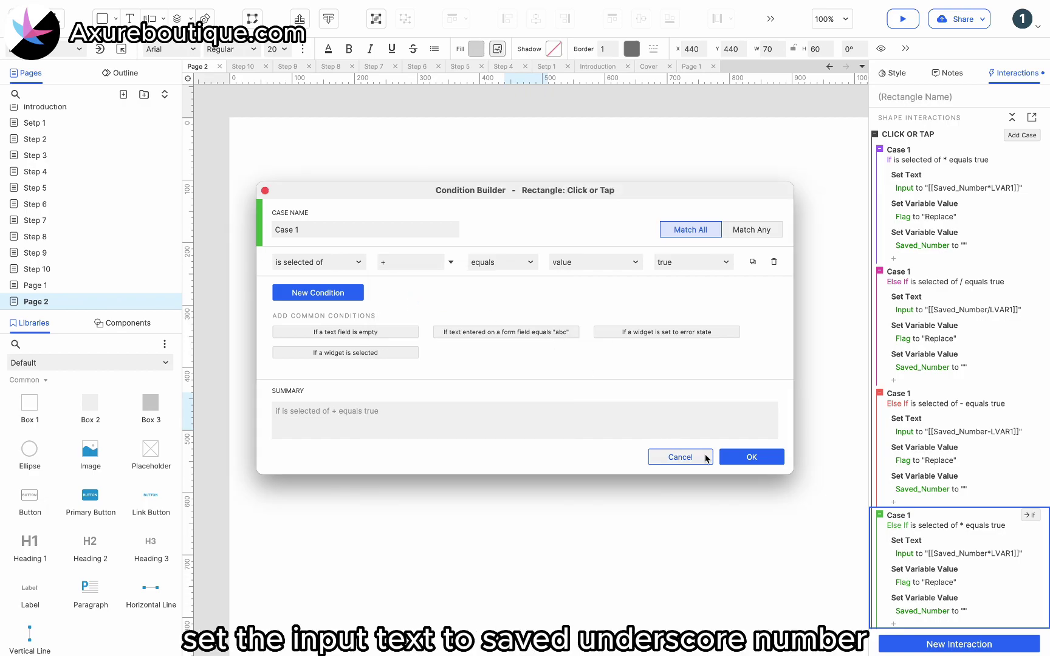
pyautogui.click(747, 457)
# Change the Set Text value in the + case to [[Saved_Number+LVAR1]].
pyautogui.click(972, 554)
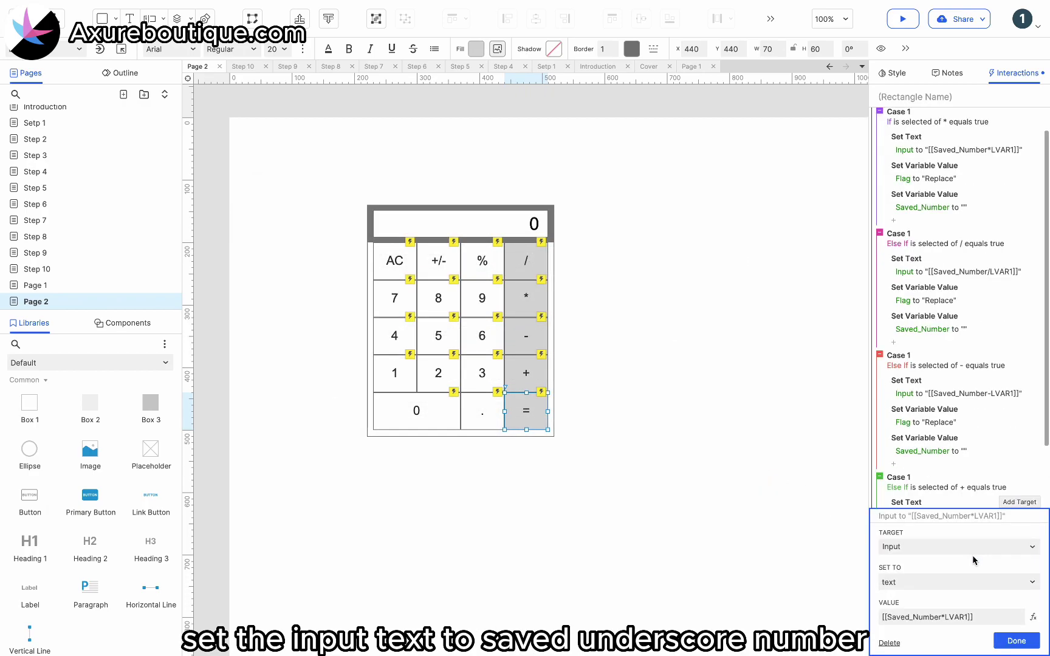
pyautogui.click(944, 618)
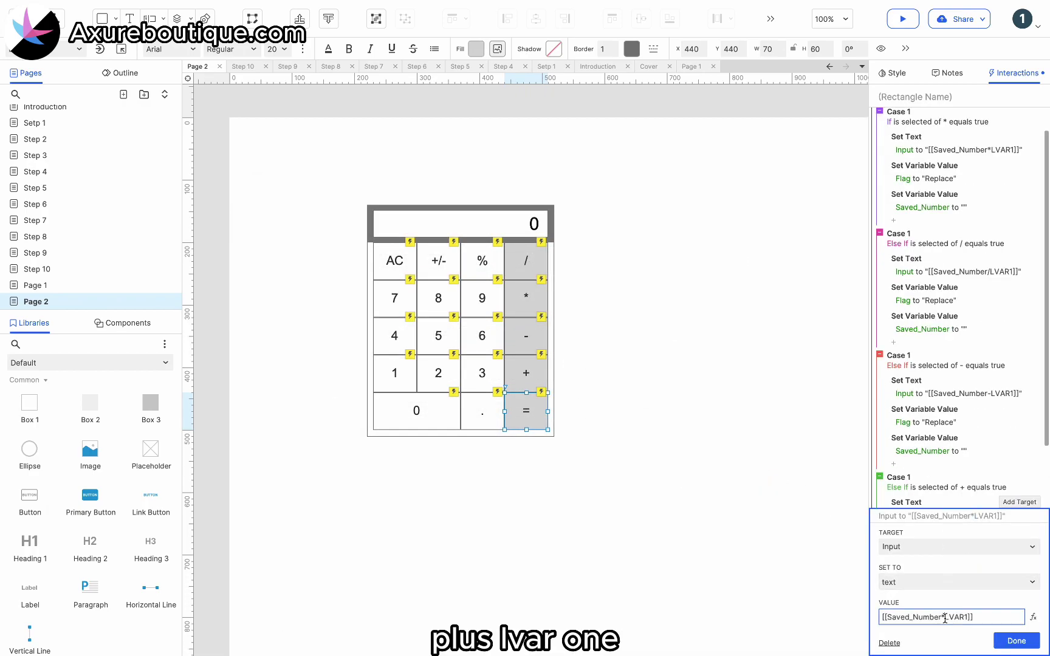
pyautogui.press('BackSpace')
pyautogui.write('+')
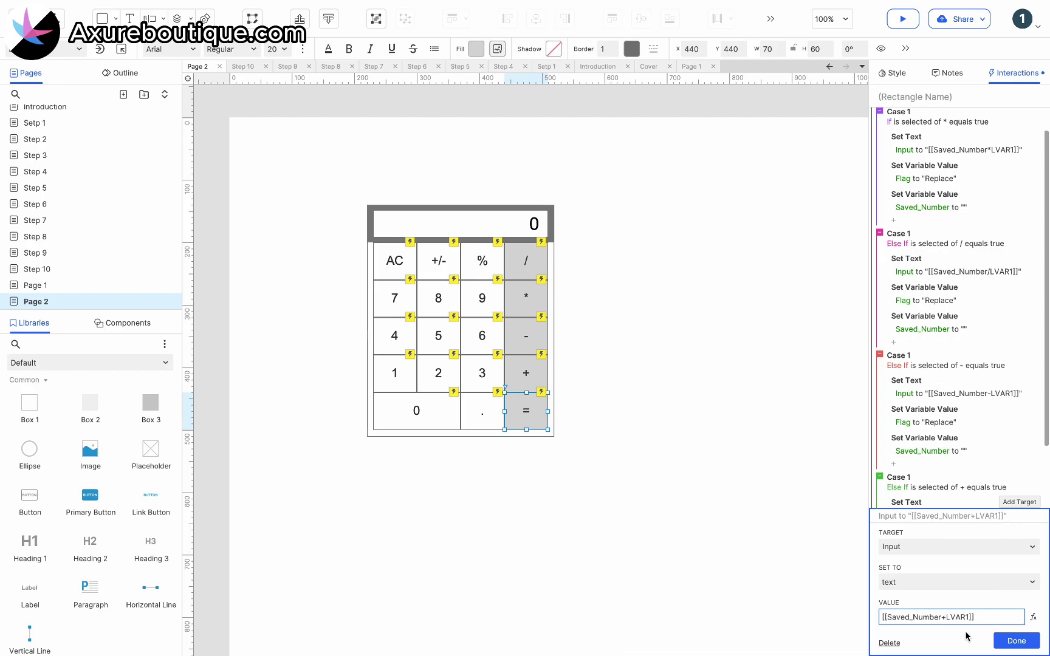
pyautogui.click(1033, 640)
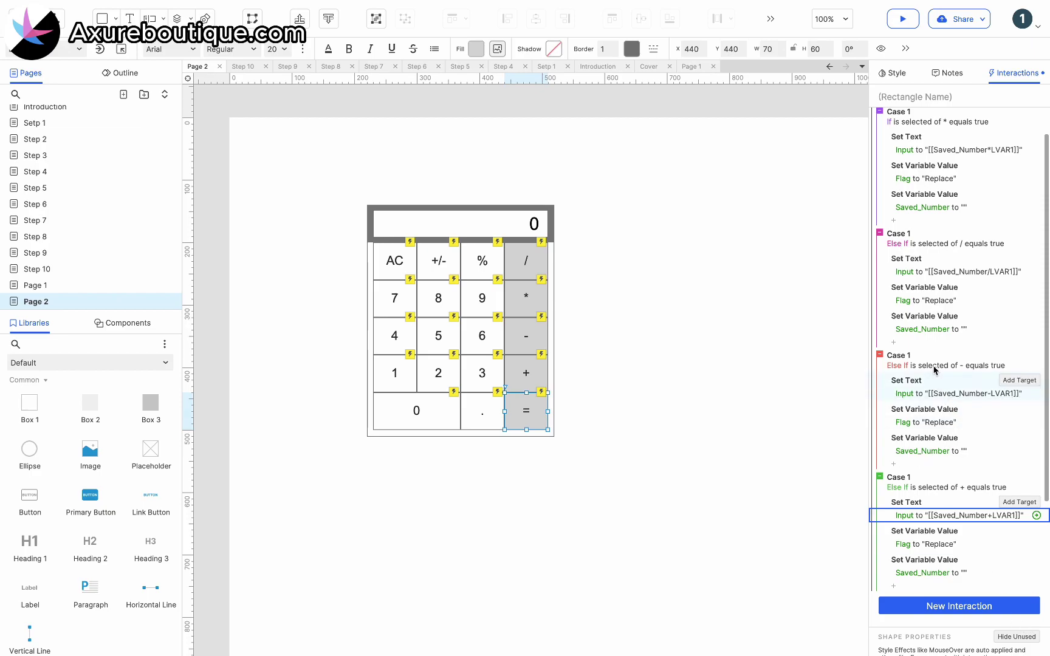
# Preview the calculator page in the browser and test the addition 12 + 9.
pyautogui.click(903, 19)
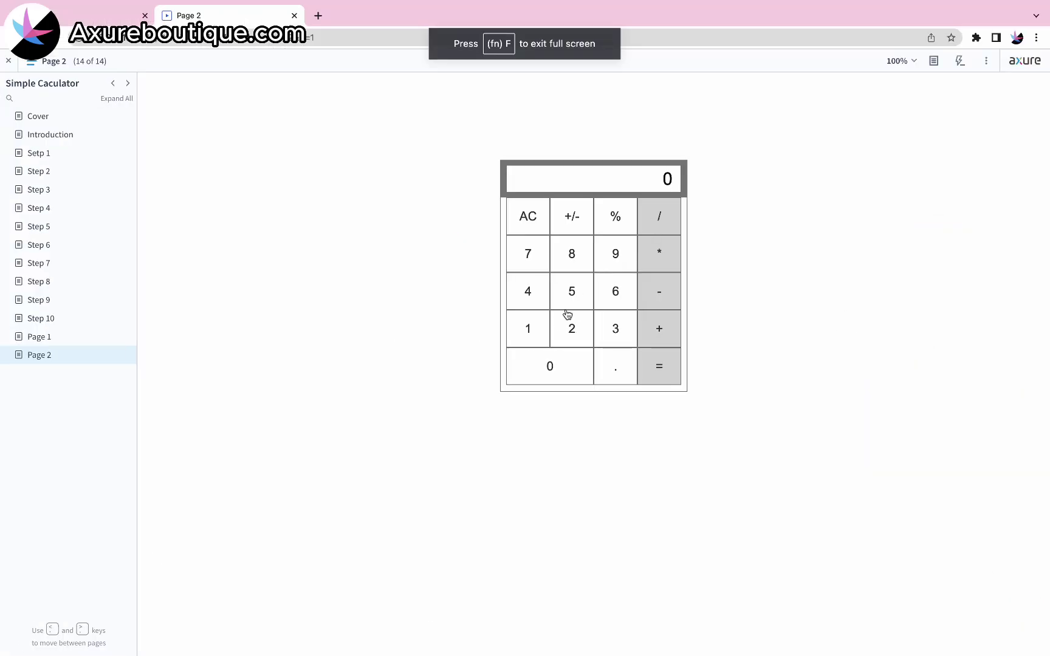
pyautogui.click(541, 334)
pyautogui.click(564, 336)
pyautogui.click(665, 328)
pyautogui.click(613, 256)
pyautogui.click(665, 372)
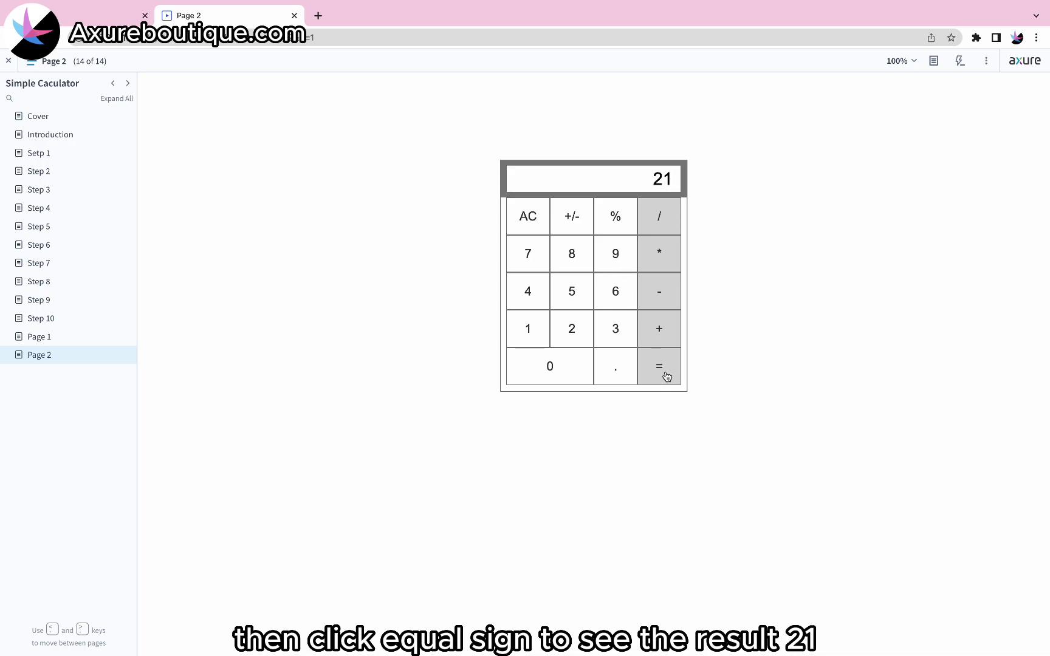
# Reset the previewed calculator with AC and test the +/- sign change by calculating -7 + 8.
pyautogui.click(533, 217)
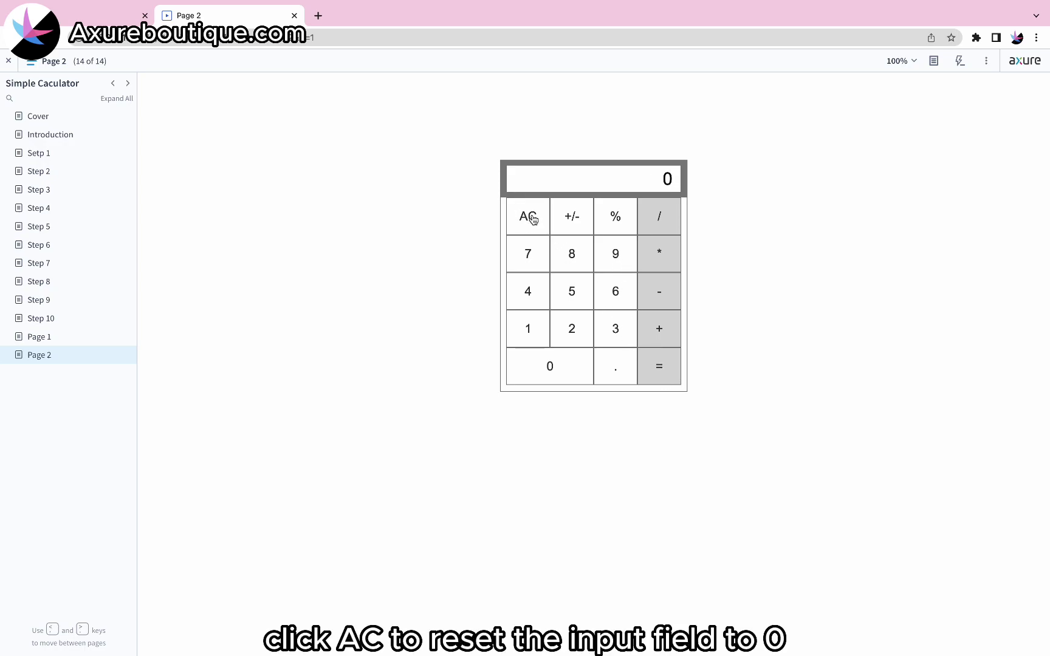
pyautogui.click(531, 259)
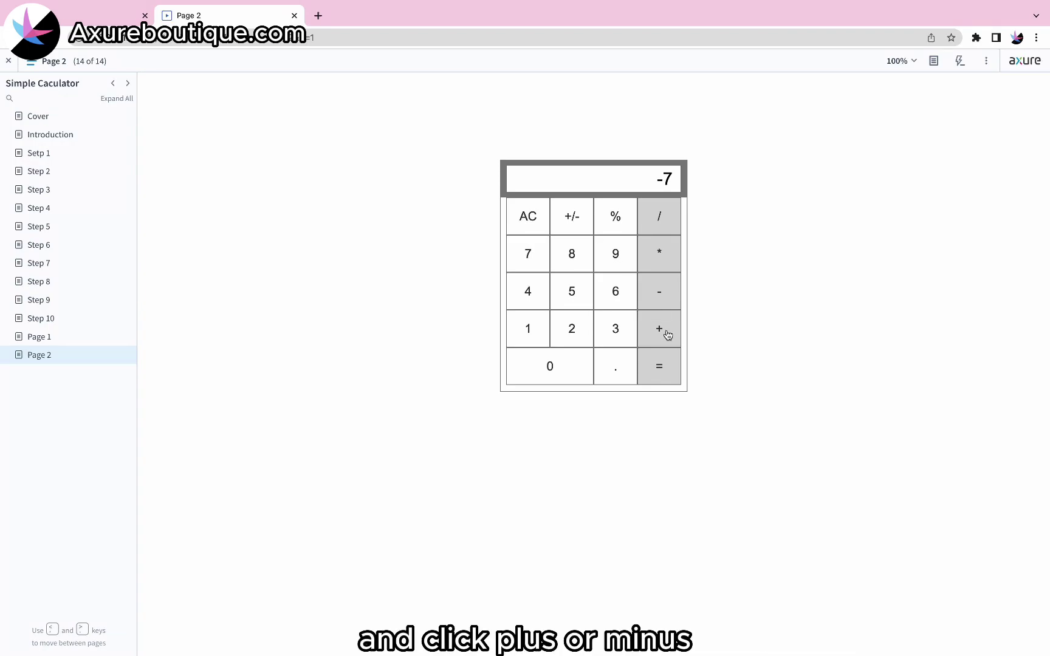
pyautogui.click(573, 217)
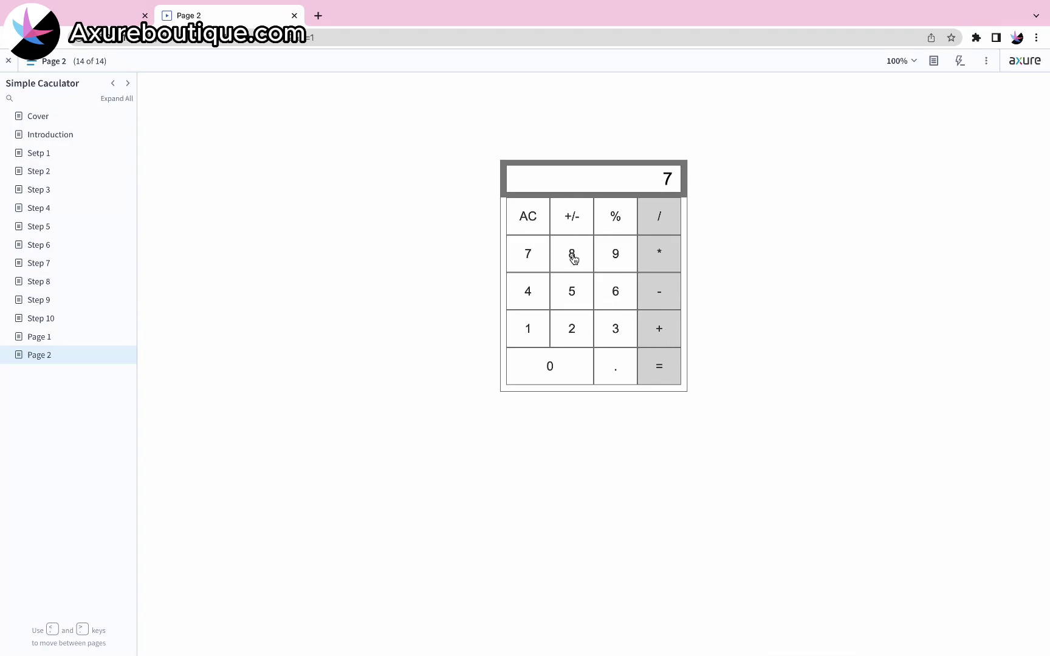
pyautogui.click(671, 367)
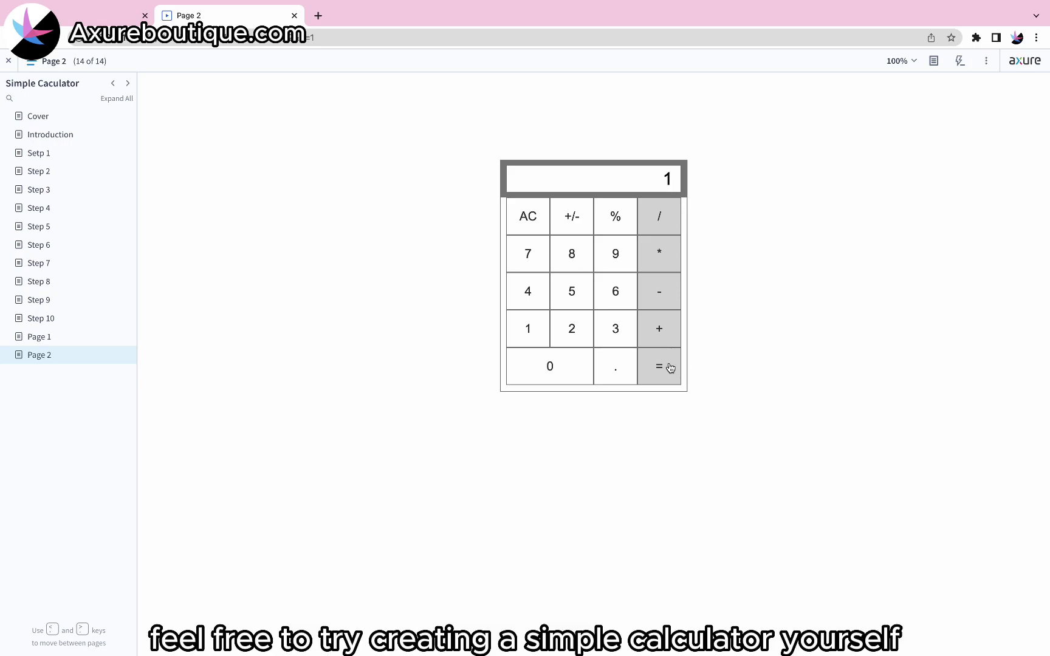